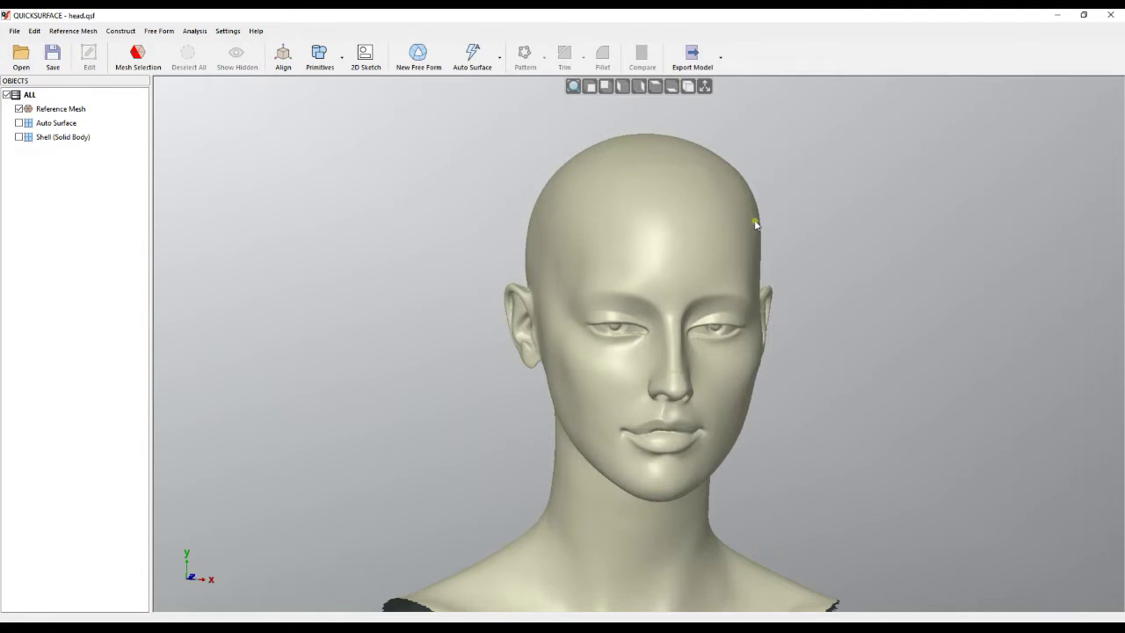
# Step: Show the nose Auto Surface, hide the head Reference Mesh, and inspect the patch from below
pyautogui.click(19, 123)
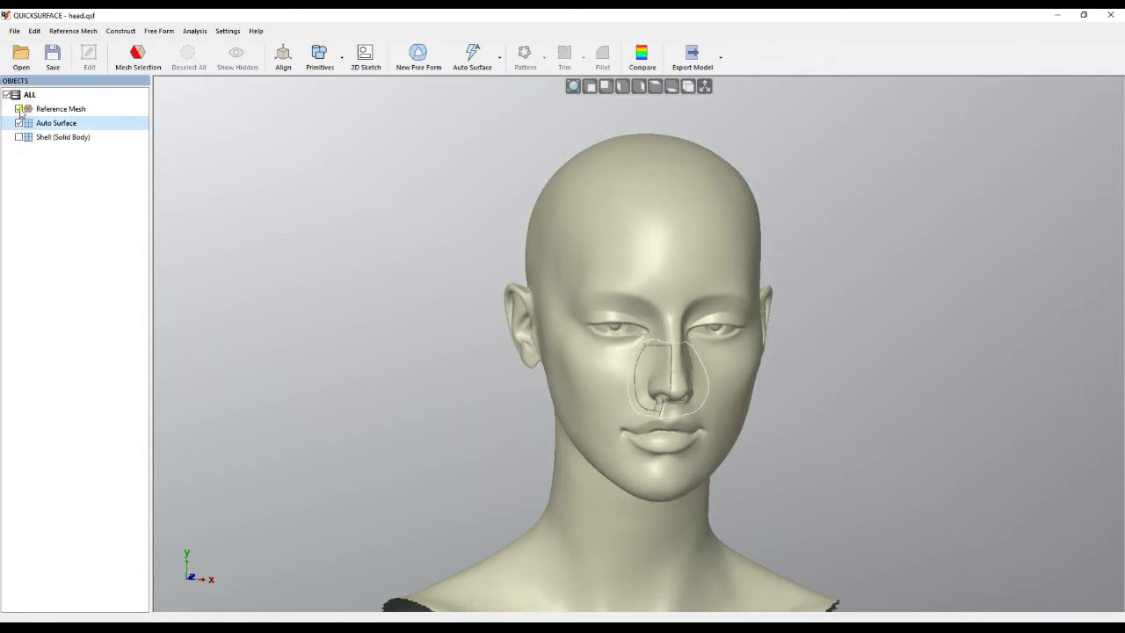
pyautogui.click(18, 109)
pyautogui.scroll(5, 625, 383)
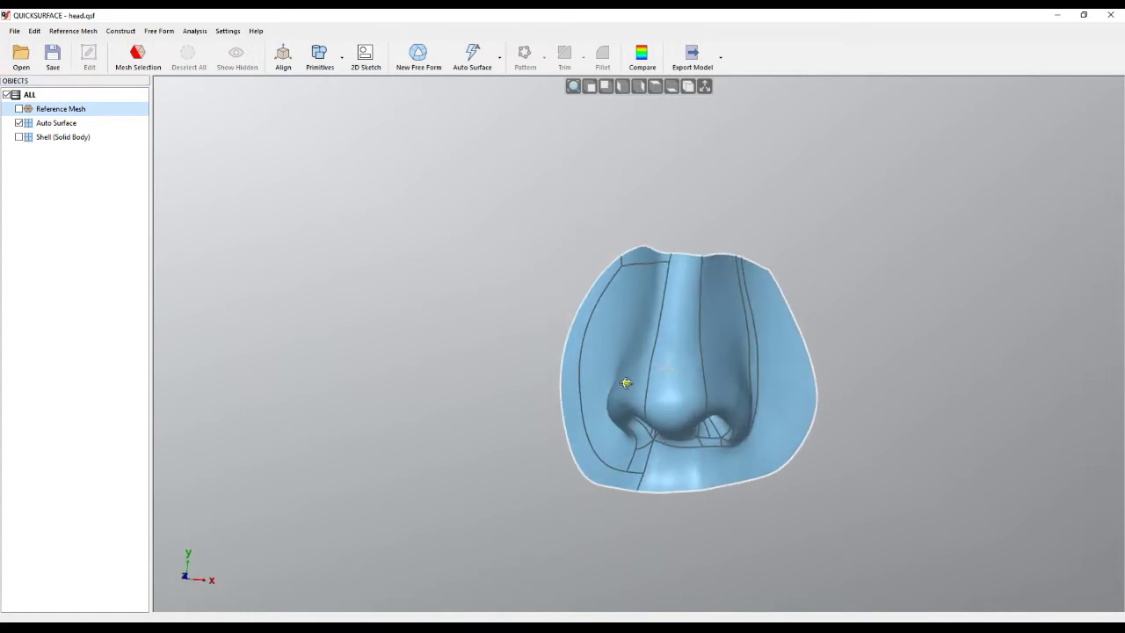
pyautogui.moveTo(626, 383); pyautogui.dragTo(767, 373, button='right')
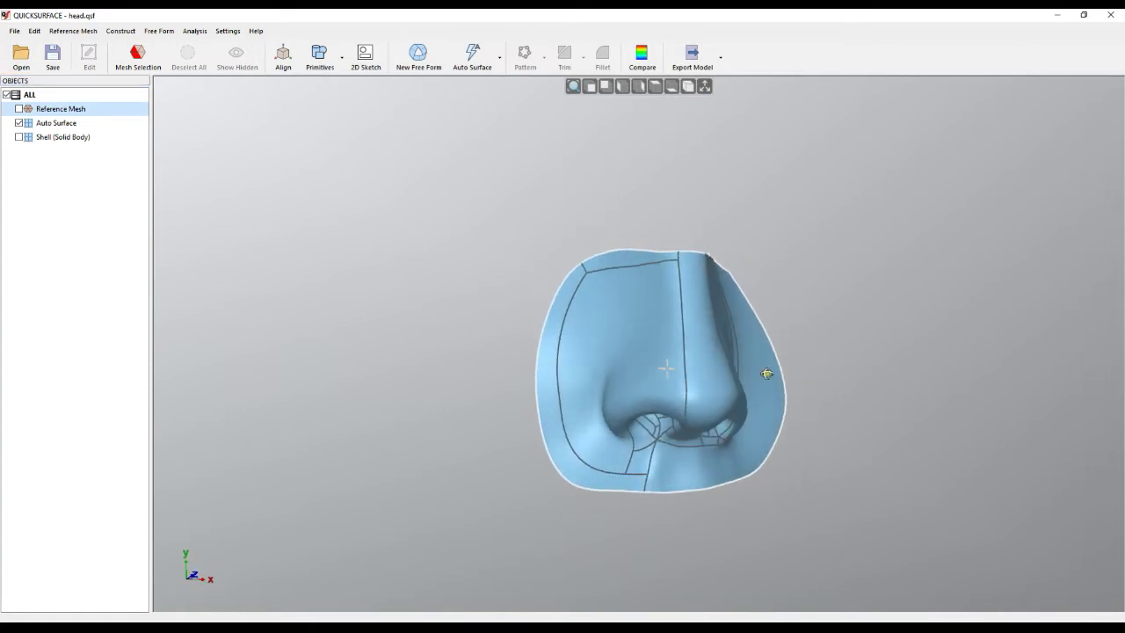
pyautogui.scroll(2, 789, 418)
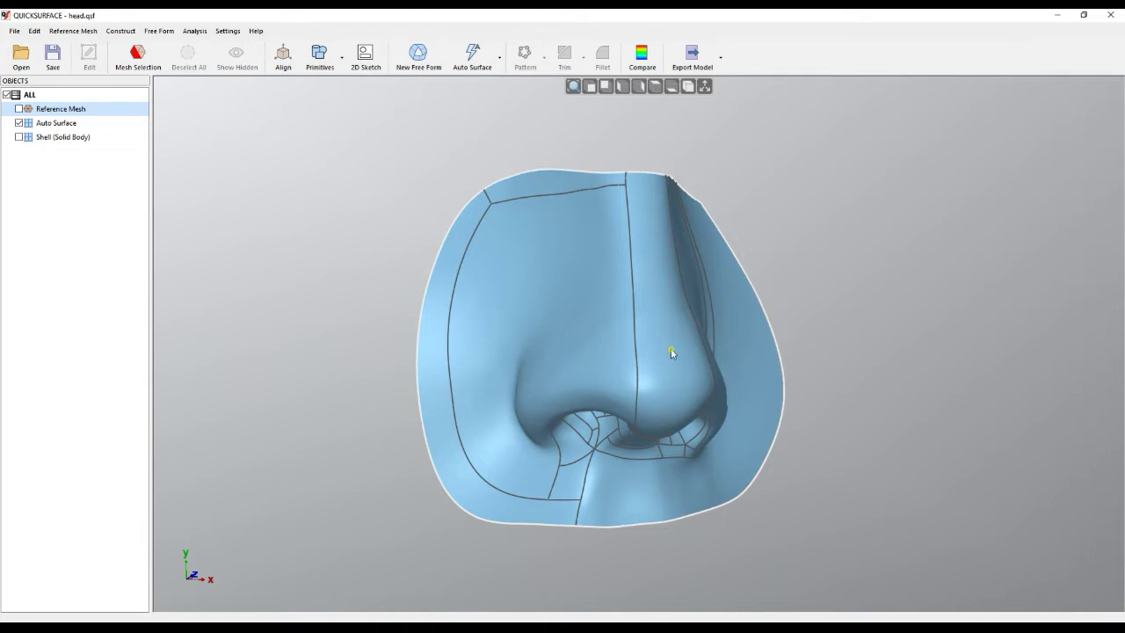
pyautogui.moveTo(667, 394); pyautogui.dragTo(761, 176, button='right')
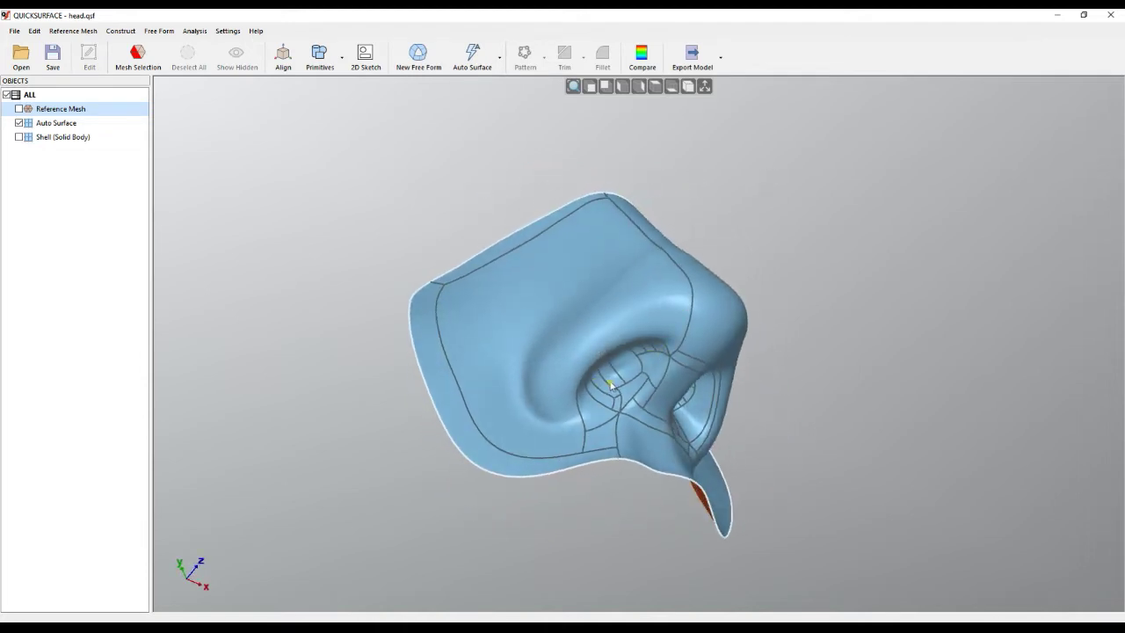
pyautogui.moveTo(640, 387); pyautogui.dragTo(527, 484, button='right')
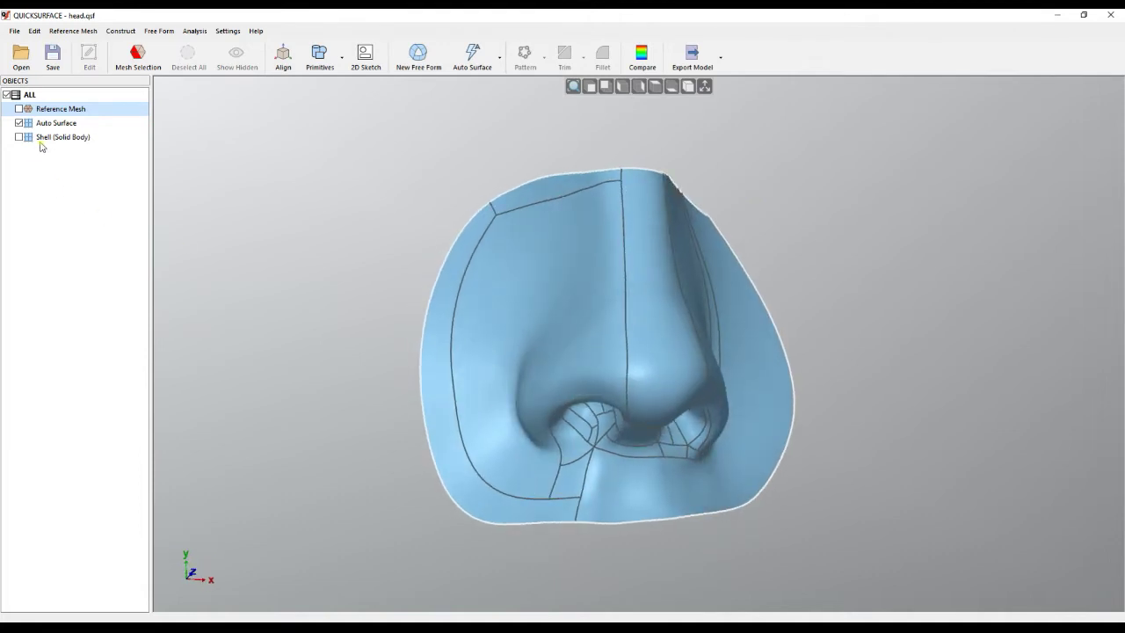
# Step: Preview thickening the nose Auto Surface outward by 3 mm with Thicken Free Form
pyautogui.click(55, 123)
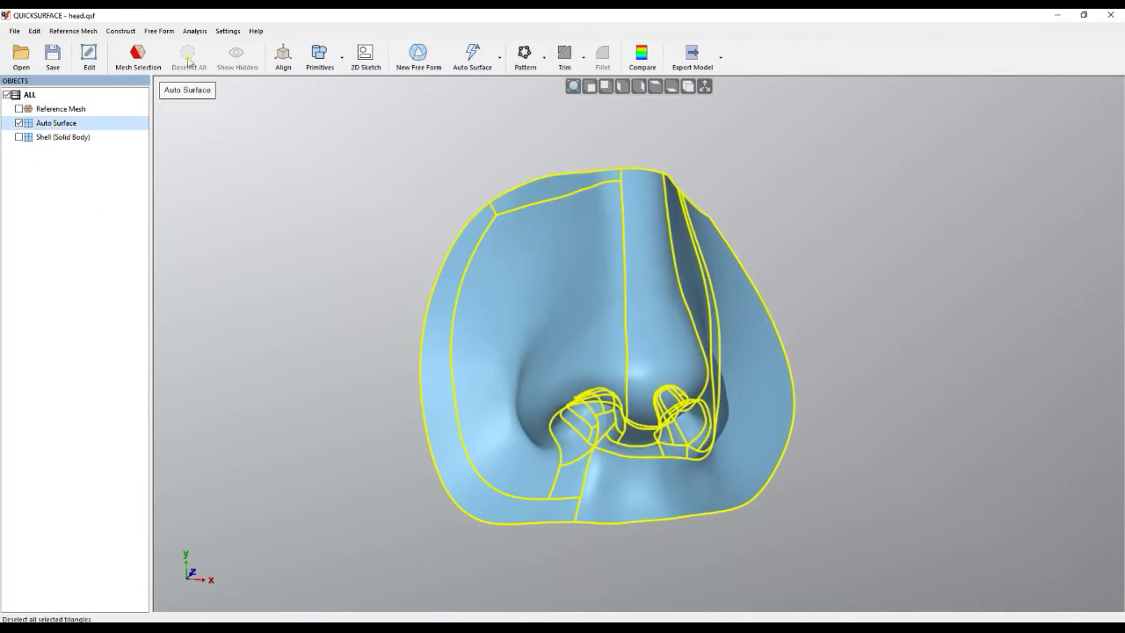
pyautogui.click(160, 35)
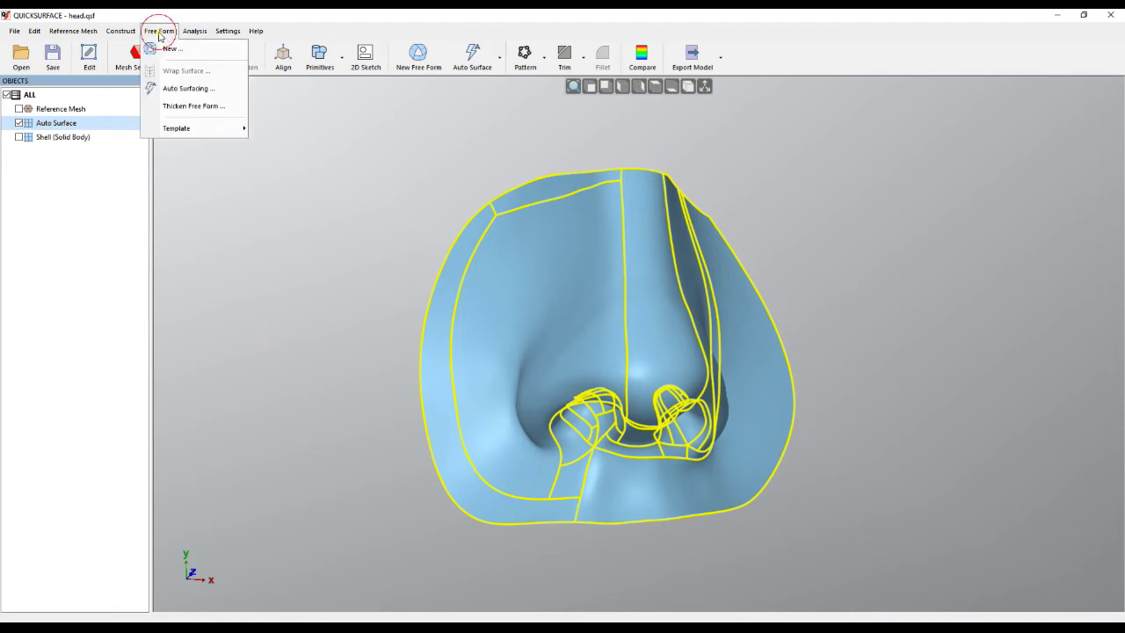
pyautogui.click(188, 106)
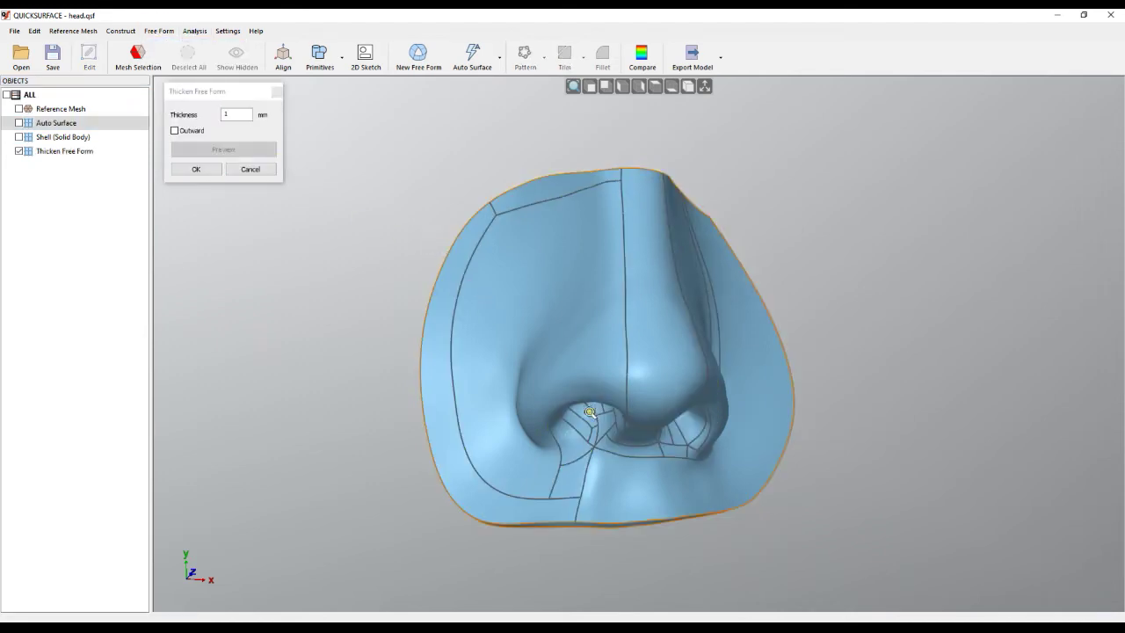
pyautogui.moveTo(654, 457); pyautogui.dragTo(652, 221, button='right')
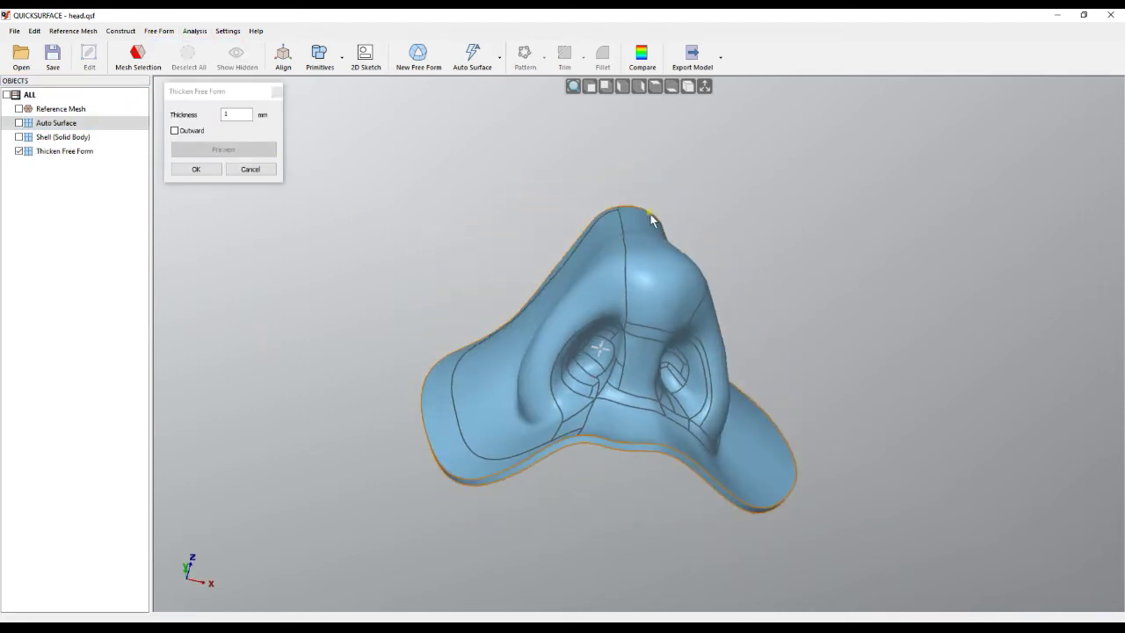
pyautogui.click(173, 130)
pyautogui.doubleClick(230, 115)
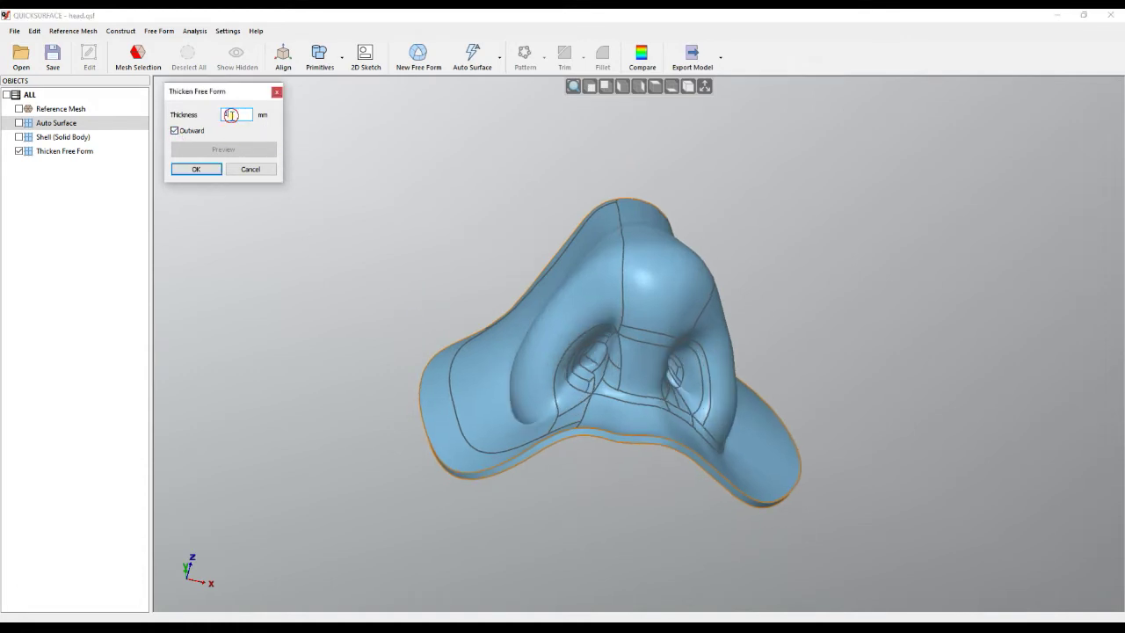
pyautogui.write('3')
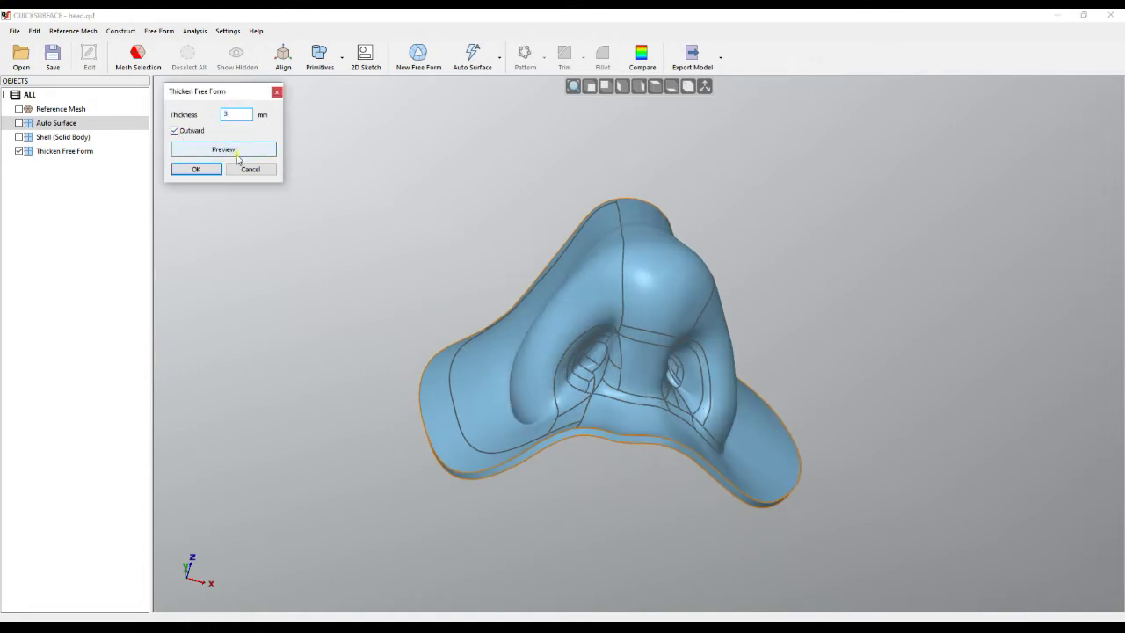
pyautogui.click(246, 150)
# Step: Inspect the thickened preview's edges, then cancel the thickening to keep the thin surface
pyautogui.moveTo(505, 293); pyautogui.dragTo(538, 326, button='right')
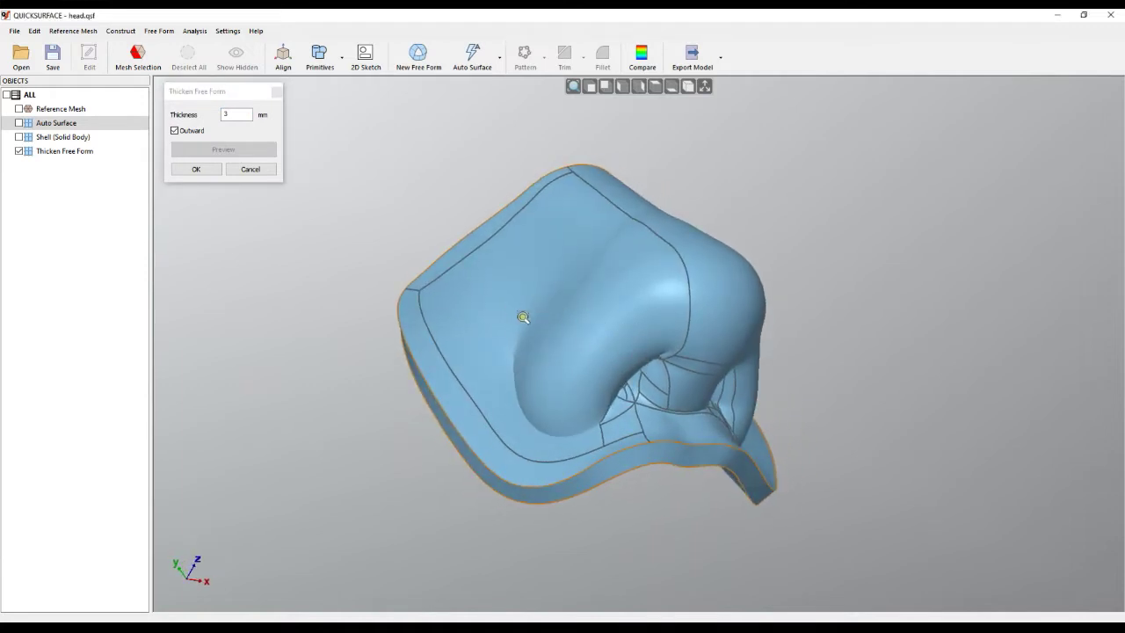
pyautogui.scroll(2, 527, 371)
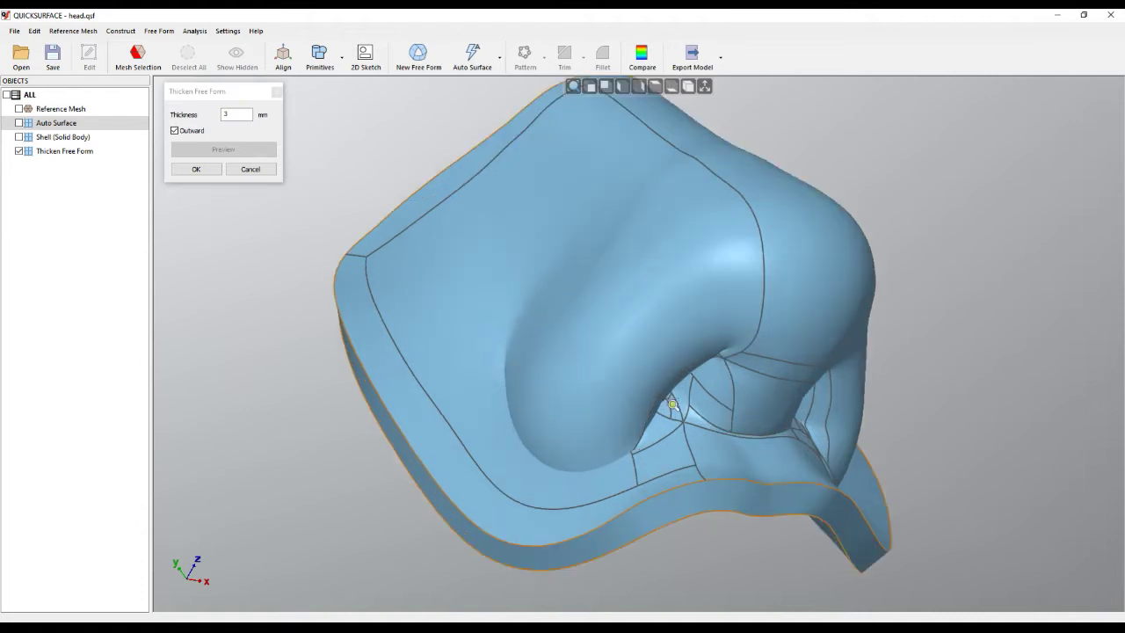
pyautogui.moveTo(673, 402)
pyautogui.mouseDown(button='right')
pyautogui.moveTo(603, 349)
pyautogui.moveTo(646, 336)
pyautogui.mouseUp(button='right')
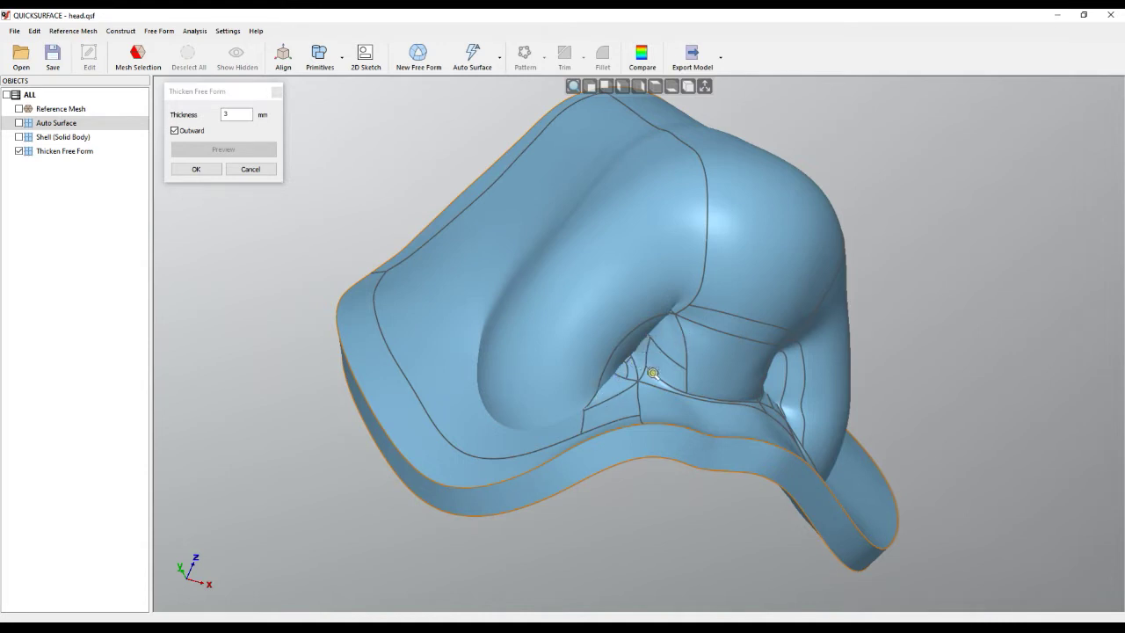
pyautogui.click(254, 172)
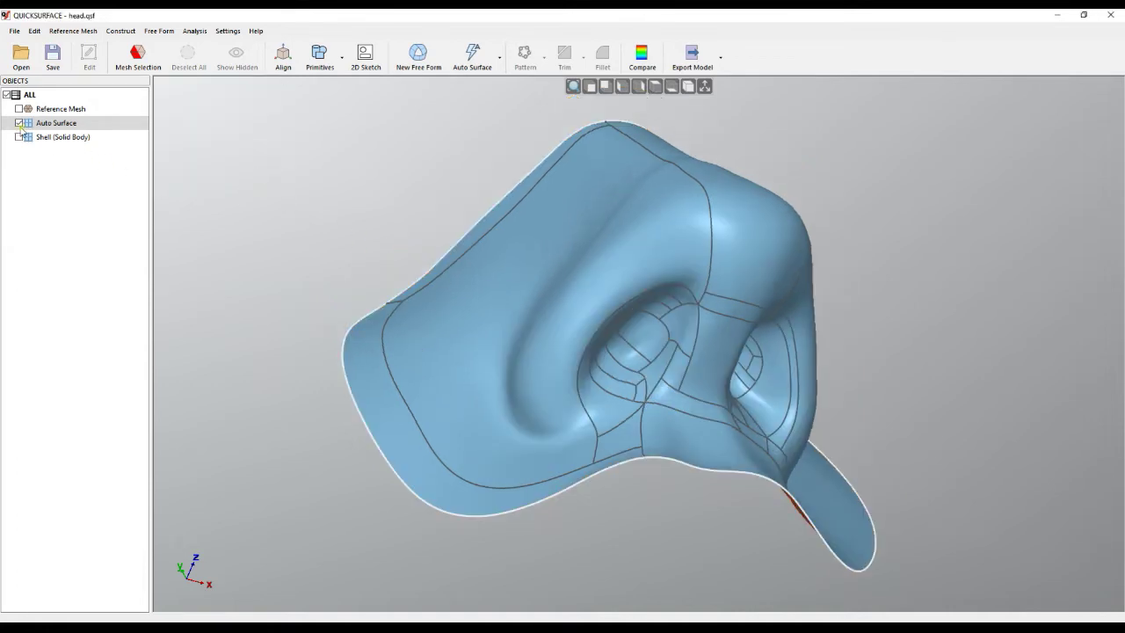
# Step: Hide the Auto Surface and show the existing Shell solid body to inspect it
pyautogui.click(18, 123)
pyautogui.click(18, 137)
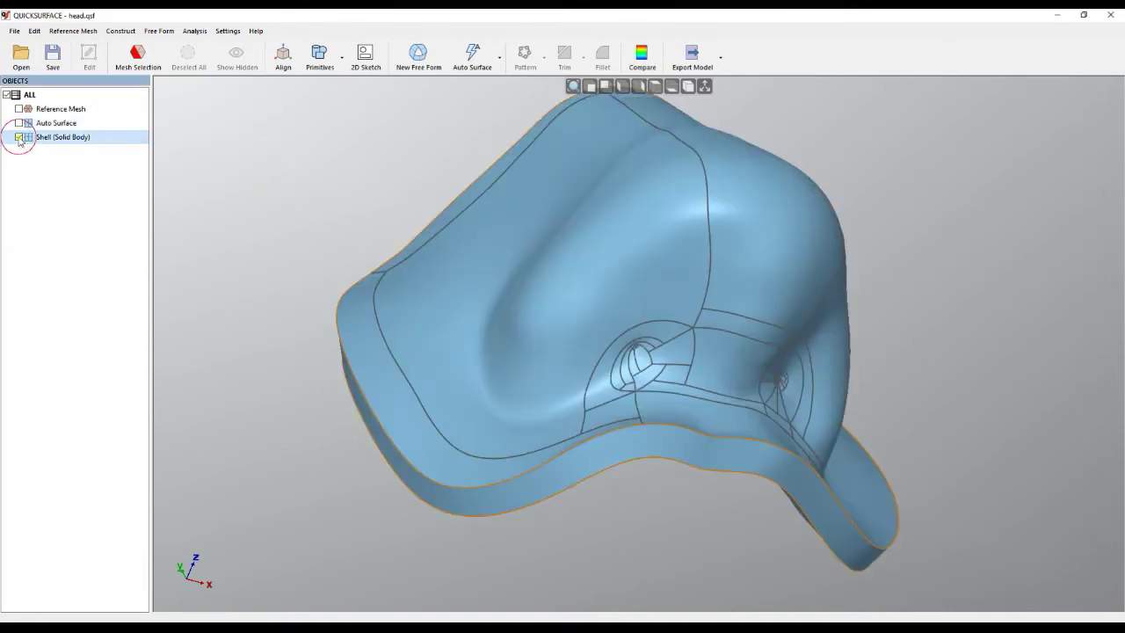
pyautogui.moveTo(620, 358); pyautogui.dragTo(712, 430, button='right')
pyautogui.scroll(-2, 654, 384)
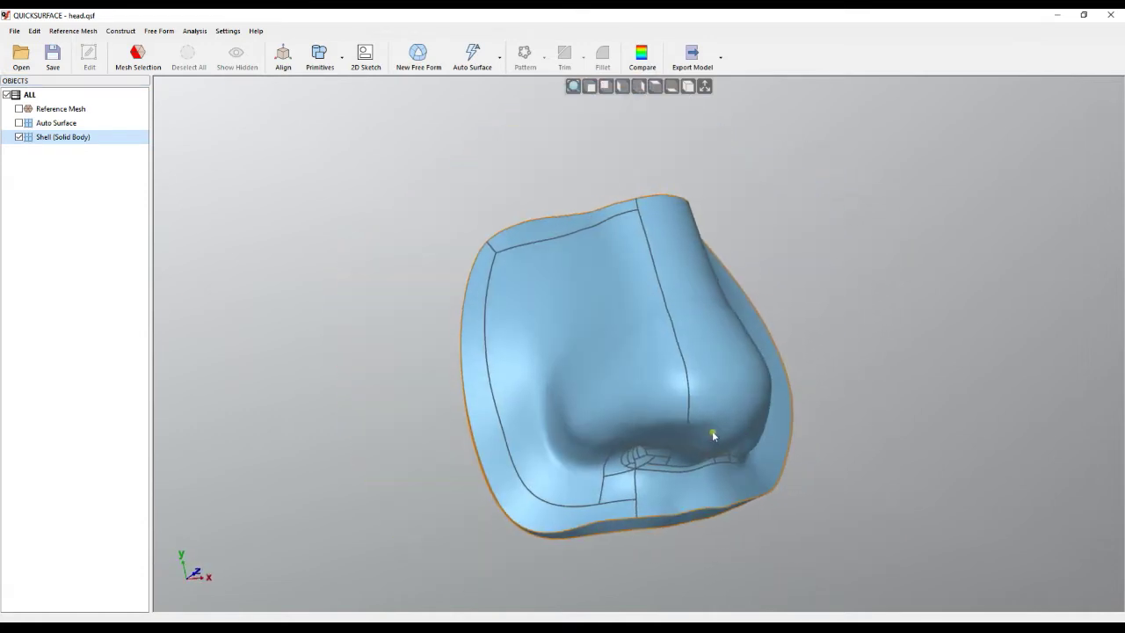
# Step: Delete the Shell solid body and show the nose Auto Surface again in front view
pyautogui.rightClick(48, 137)
pyautogui.click(88, 243)
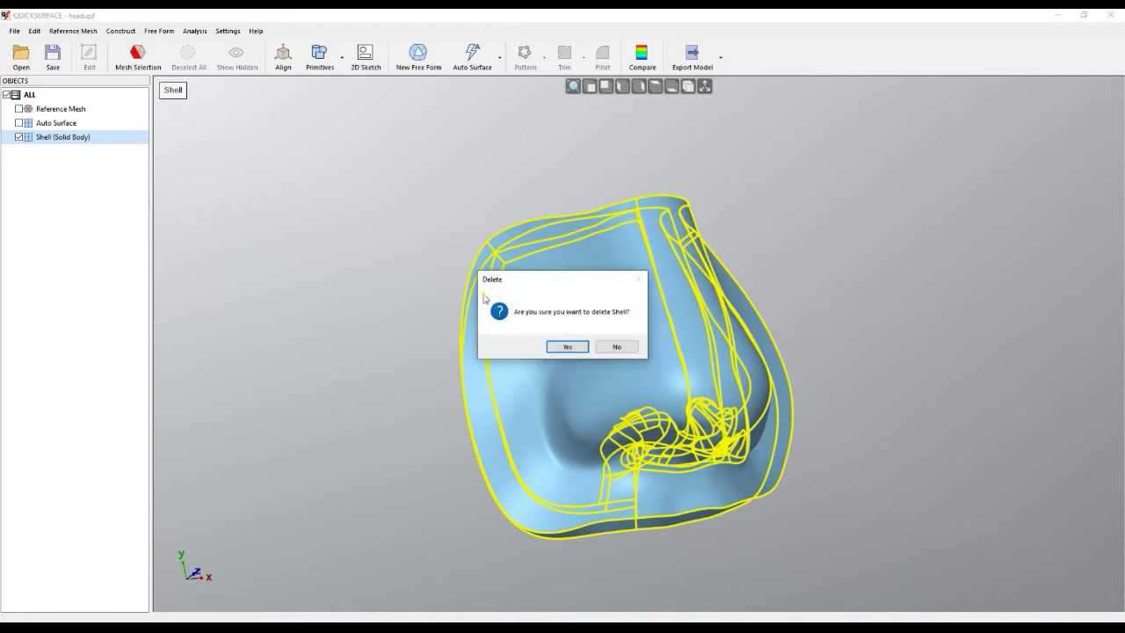
pyautogui.click(573, 352)
pyautogui.click(20, 123)
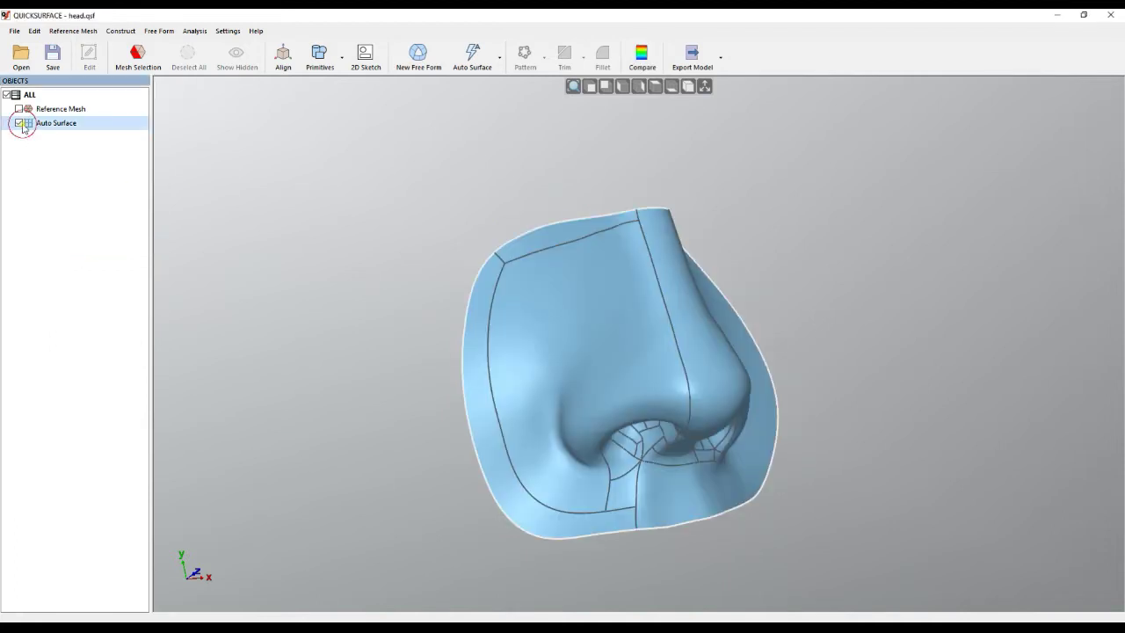
pyautogui.moveTo(678, 352); pyautogui.dragTo(557, 248, button='right')
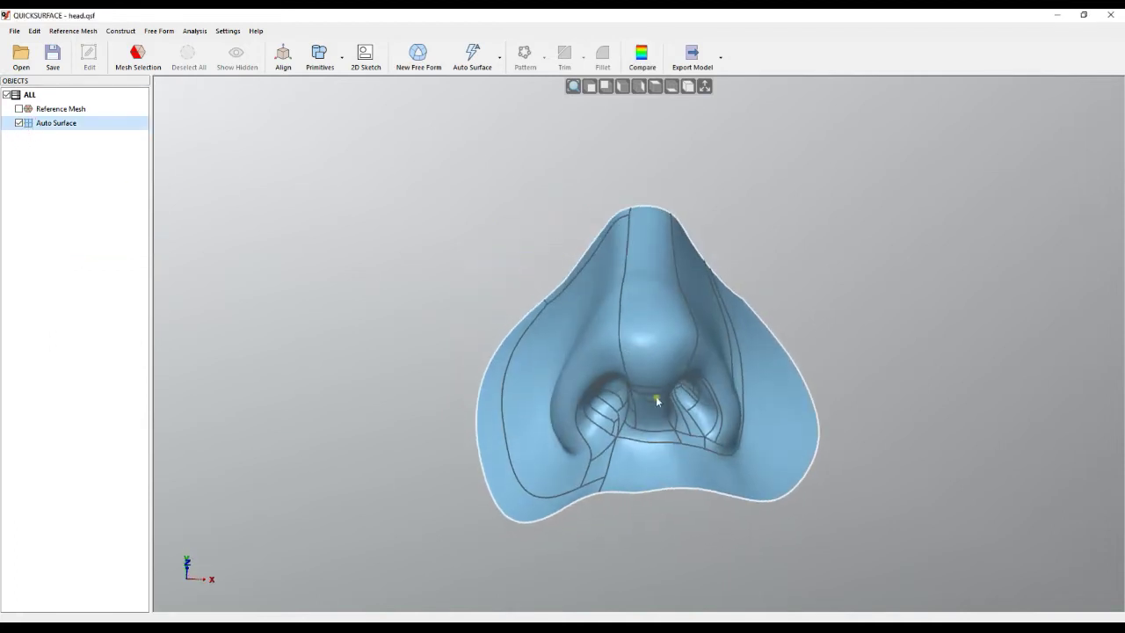
pyautogui.scroll(2, 650, 405)
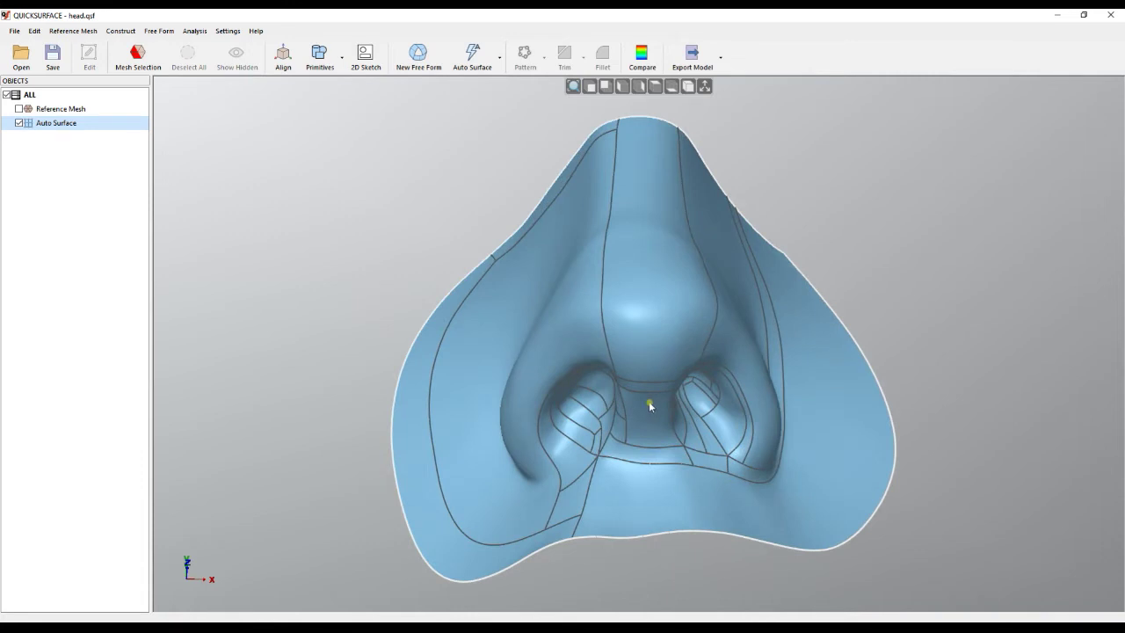
# Step: Duplicate the nose Auto Surface
pyautogui.rightClick(43, 128)
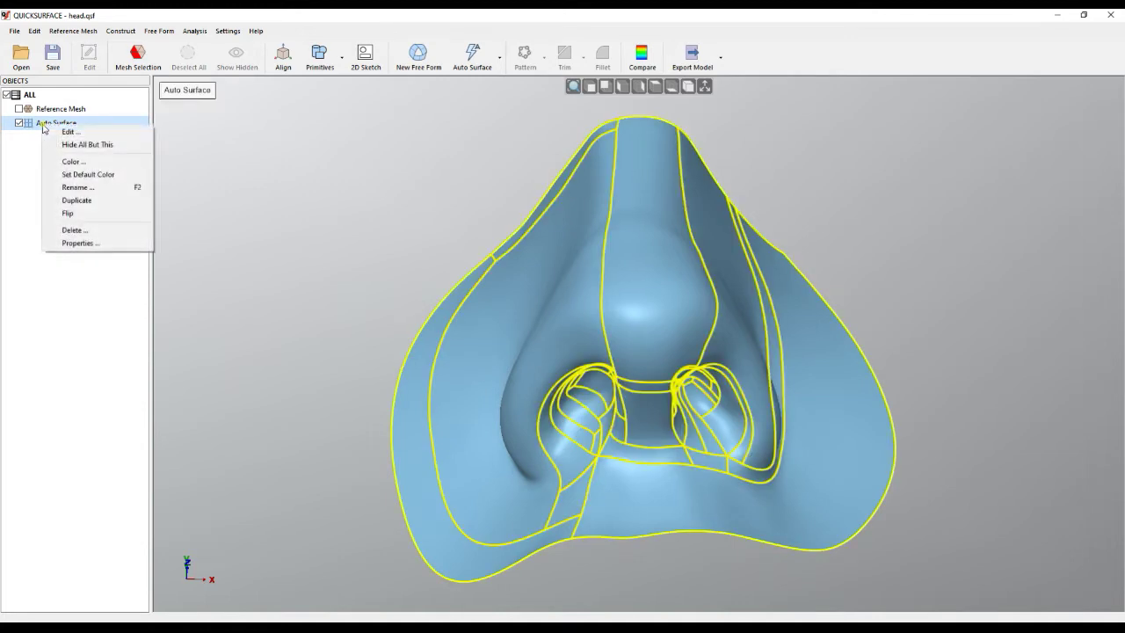
pyautogui.click(70, 203)
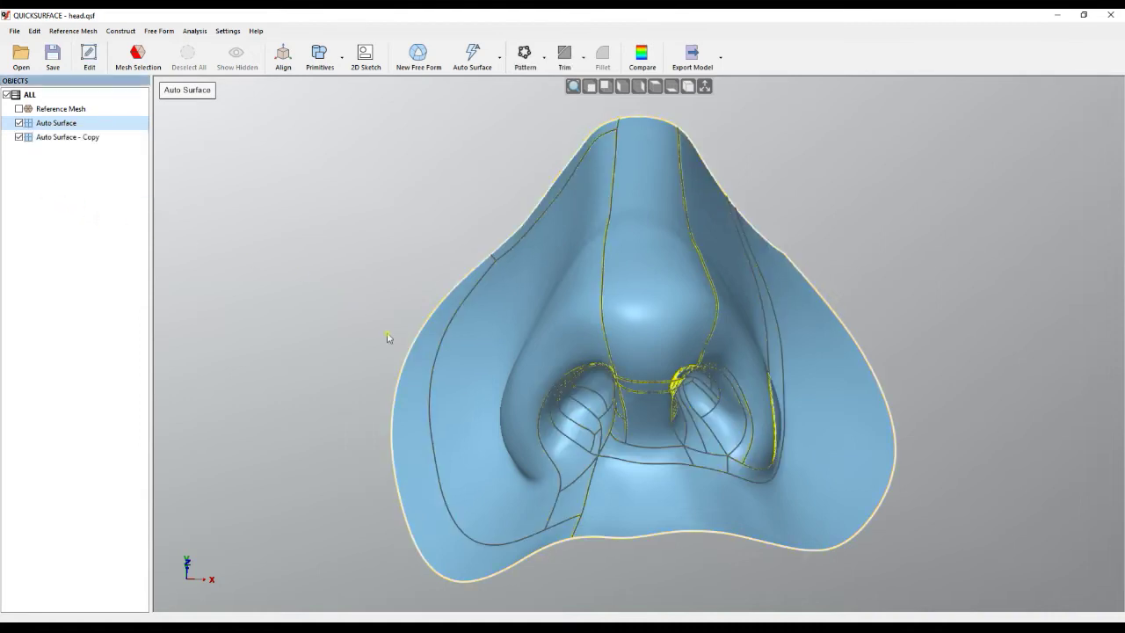
pyautogui.moveTo(387, 338); pyautogui.dragTo(242, 235, button='right')
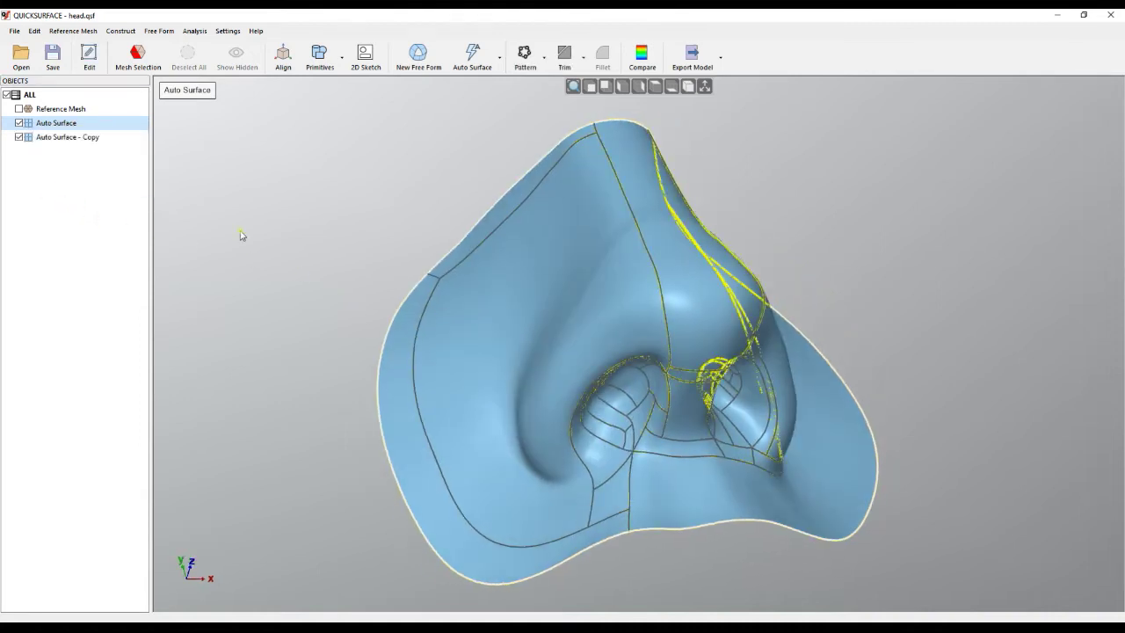
# Step: Hide the original surface and open 'Auto Surface - Copy' for editing
pyautogui.click(19, 124)
pyautogui.moveTo(553, 331)
pyautogui.mouseDown(button='right')
pyautogui.moveTo(560, 314)
pyautogui.moveTo(258, 207)
pyautogui.mouseUp(button='right')
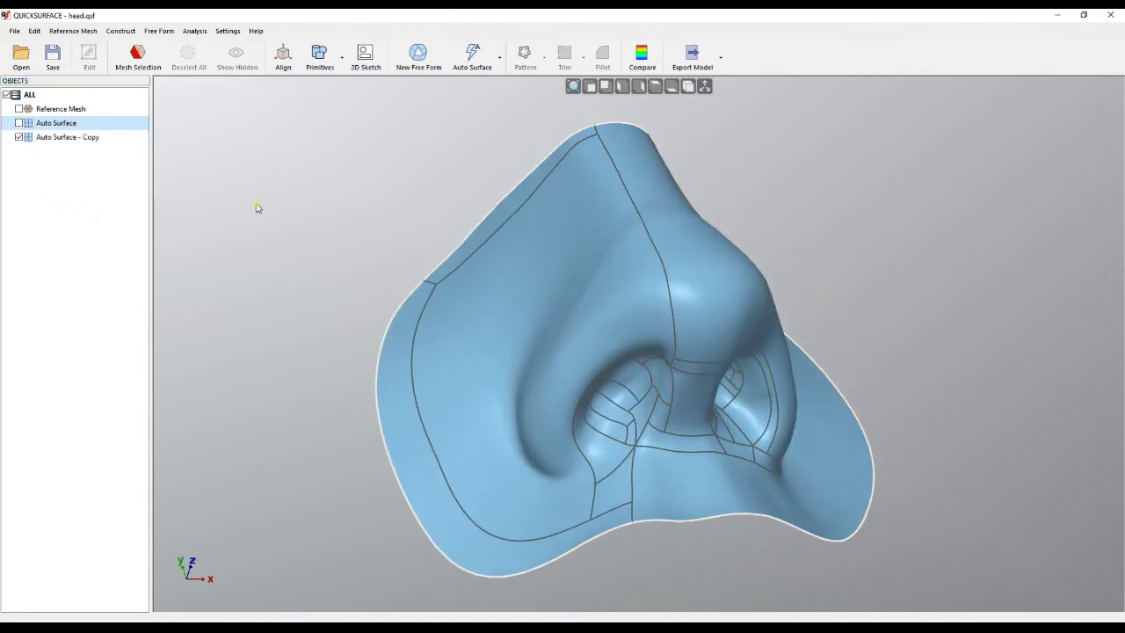
pyautogui.click(42, 139)
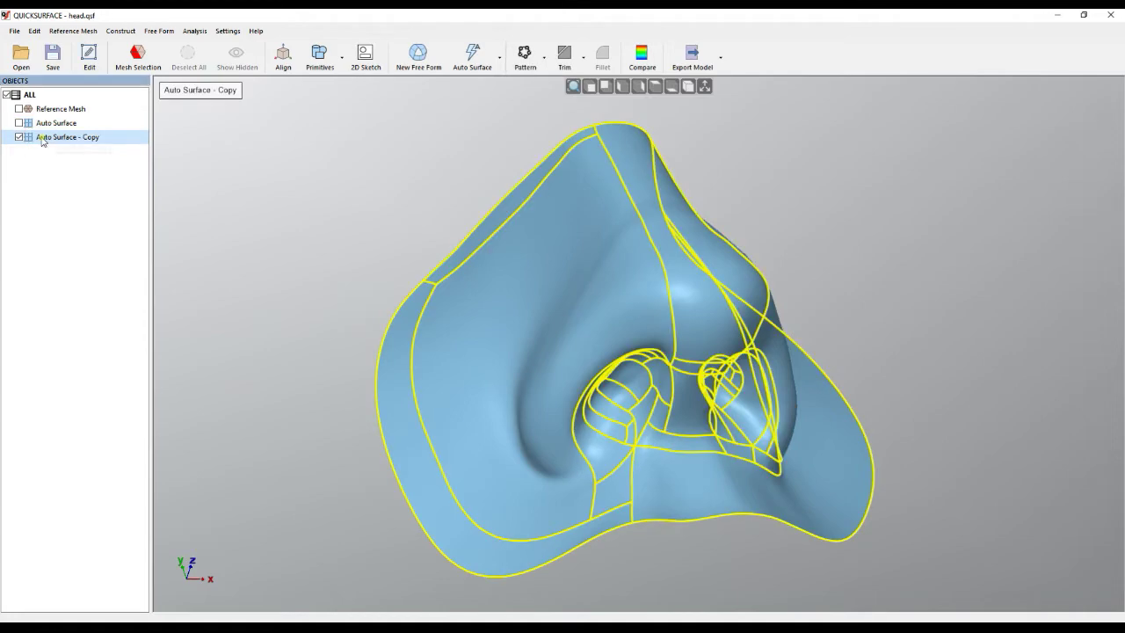
pyautogui.click(90, 55)
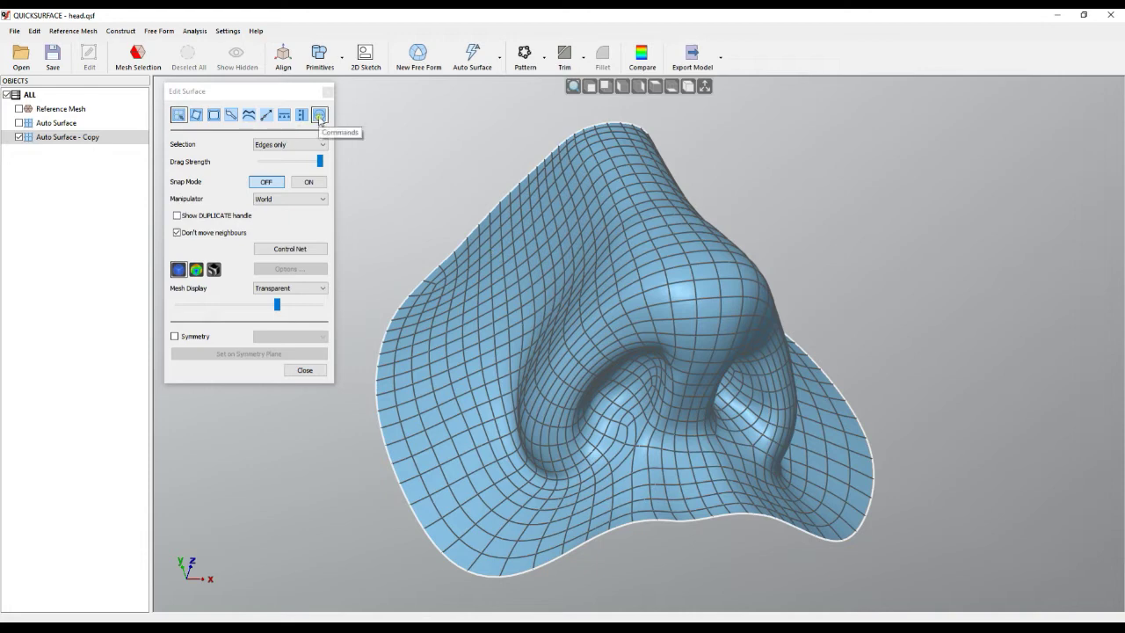
# Step: Offset the copied nose surface by 3 mm via Commands > Offset
pyautogui.click(319, 116)
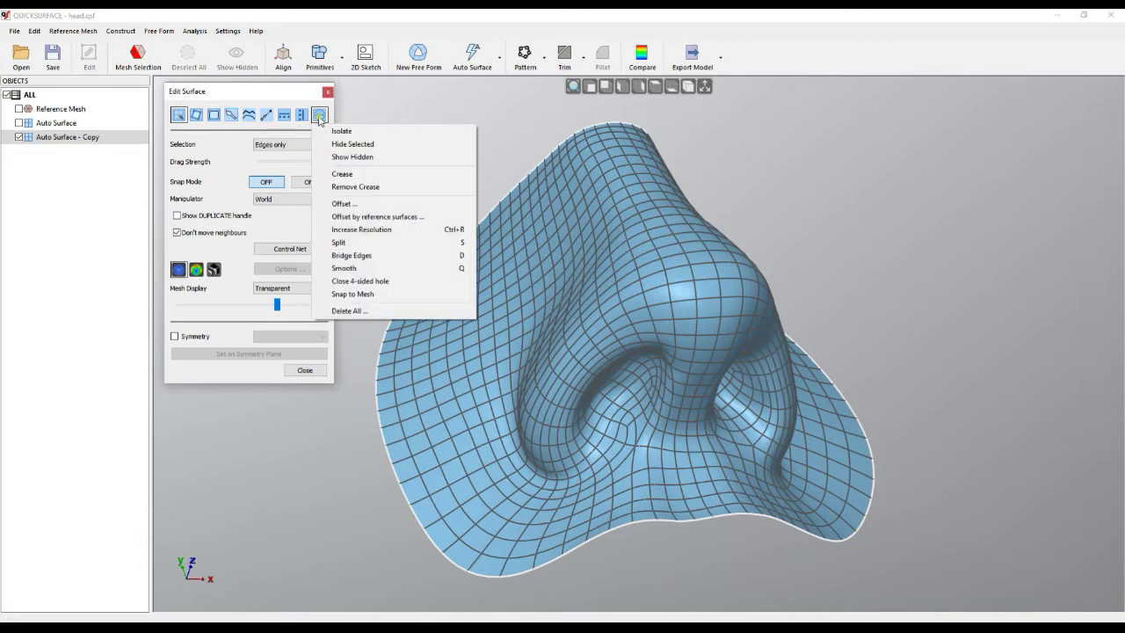
pyautogui.click(343, 203)
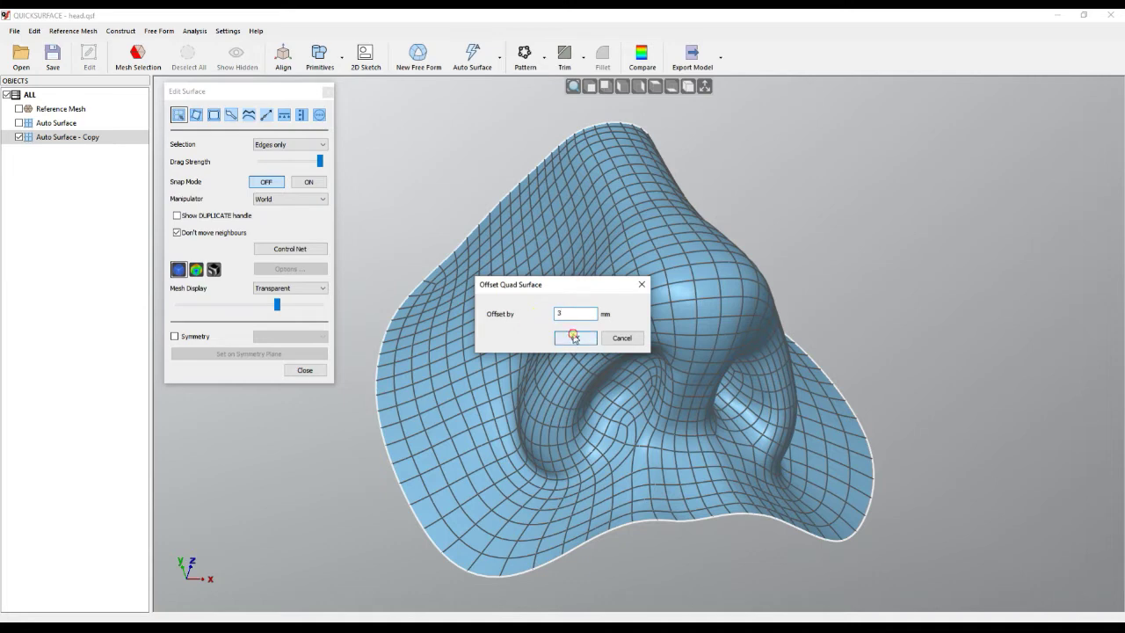
pyautogui.click(573, 336)
pyautogui.moveTo(672, 401); pyautogui.dragTo(739, 255, button='right')
# Step: Show the original Auto Surface and compare it with the offset from both sides
pyautogui.click(19, 123)
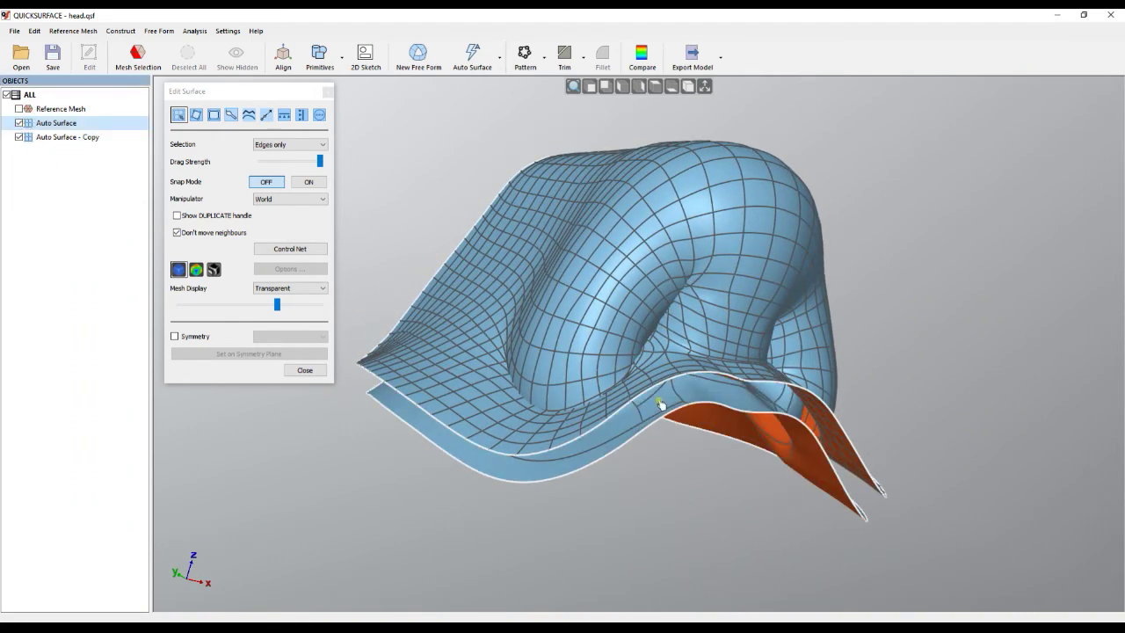
pyautogui.moveTo(635, 389); pyautogui.dragTo(682, 266, button='right')
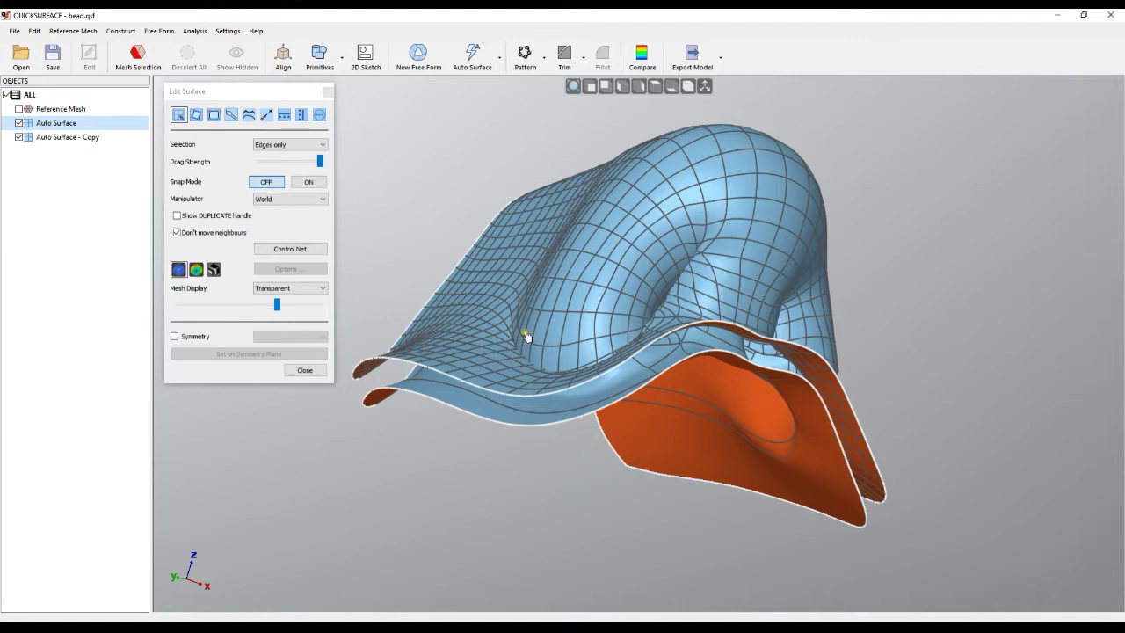
pyautogui.moveTo(576, 316); pyautogui.dragTo(597, 396, button='right')
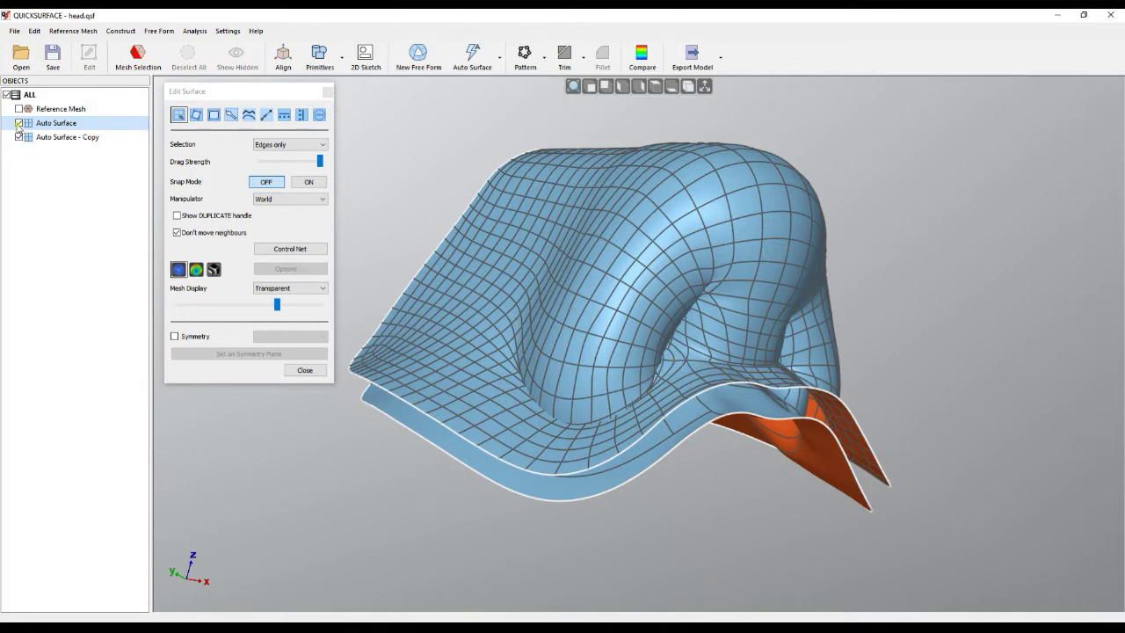
# Step: Hide the original, deepen the fold beside the nostril, and bring up the Smooth brush
pyautogui.click(19, 123)
pyautogui.moveTo(656, 355); pyautogui.dragTo(572, 409, button='right')
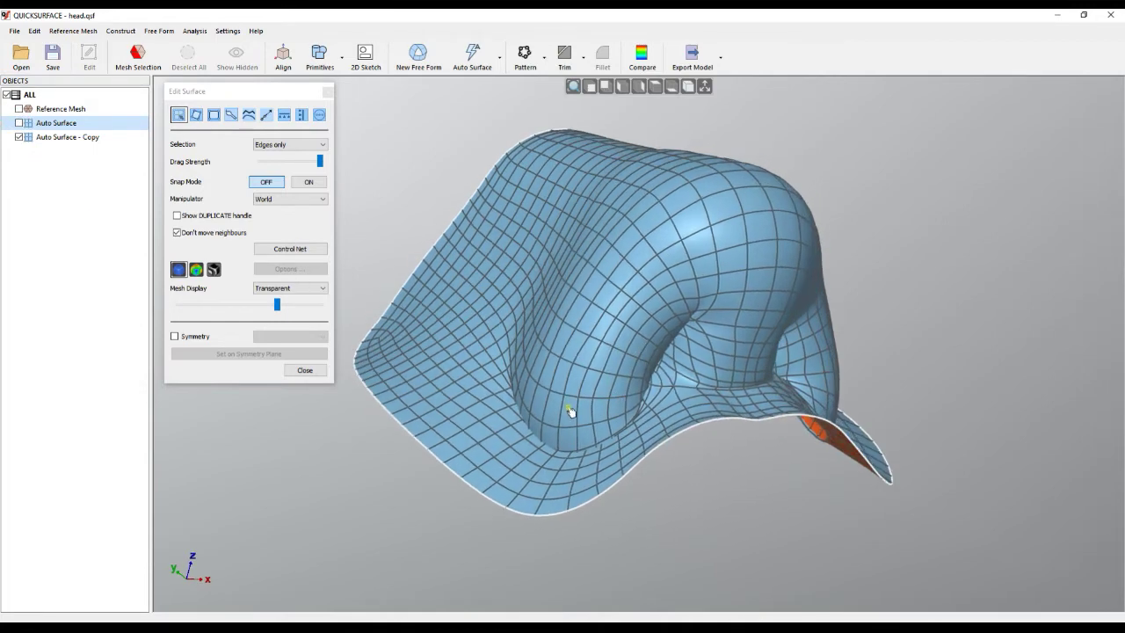
pyautogui.scroll(3, 572, 410)
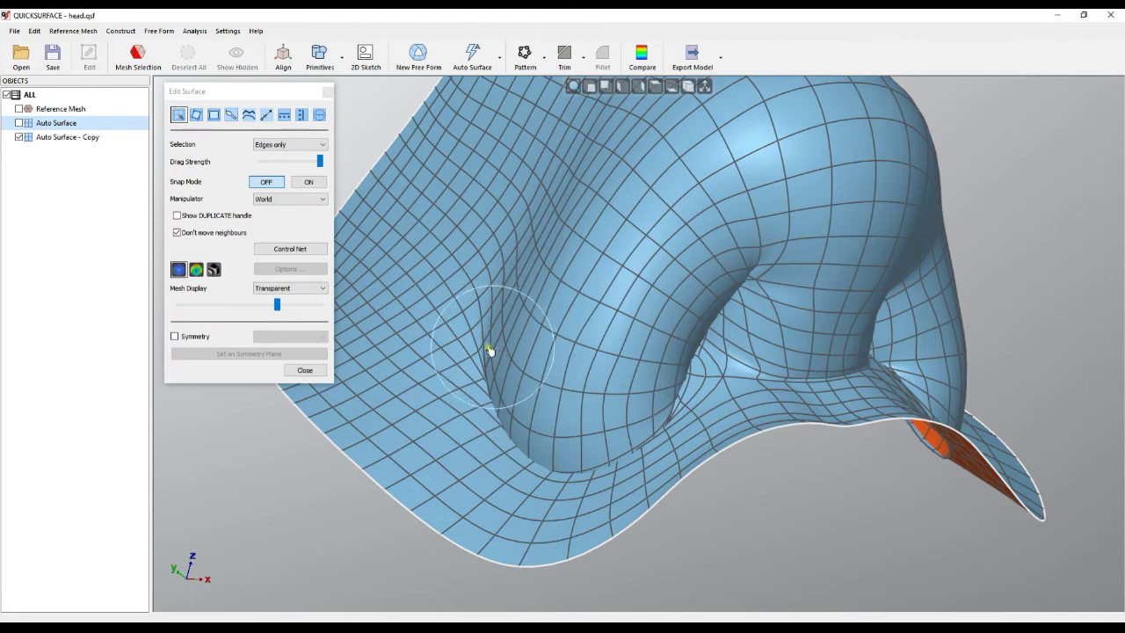
pyautogui.moveTo(488, 356)
pyautogui.mouseDown()
pyautogui.moveTo(495, 388)
pyautogui.moveTo(492, 369)
pyautogui.mouseUp()
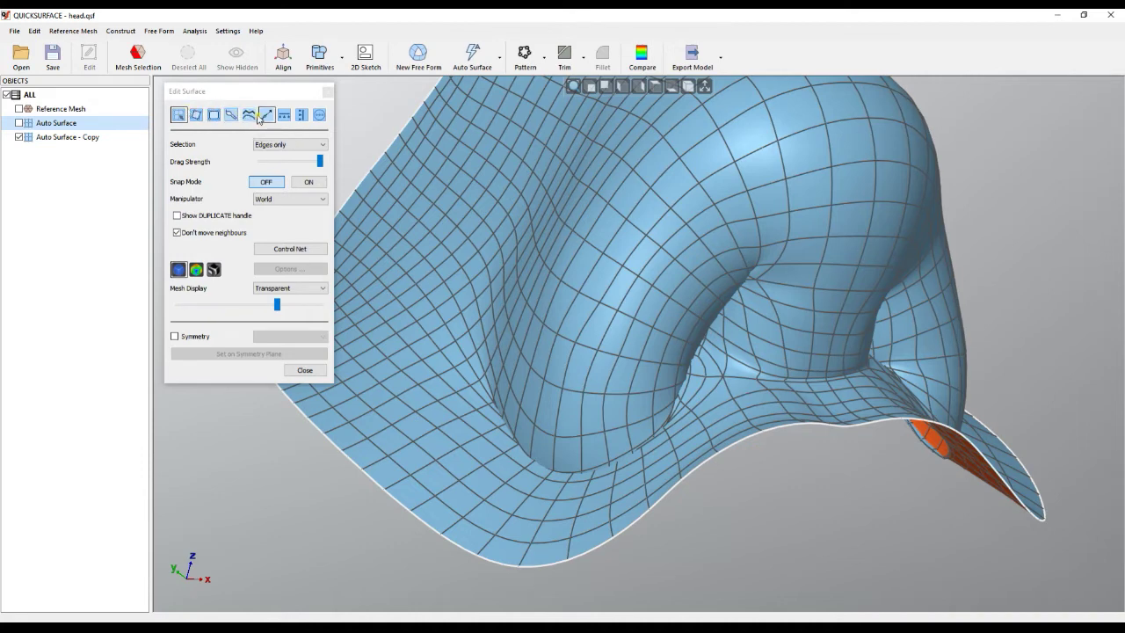
pyautogui.click(250, 117)
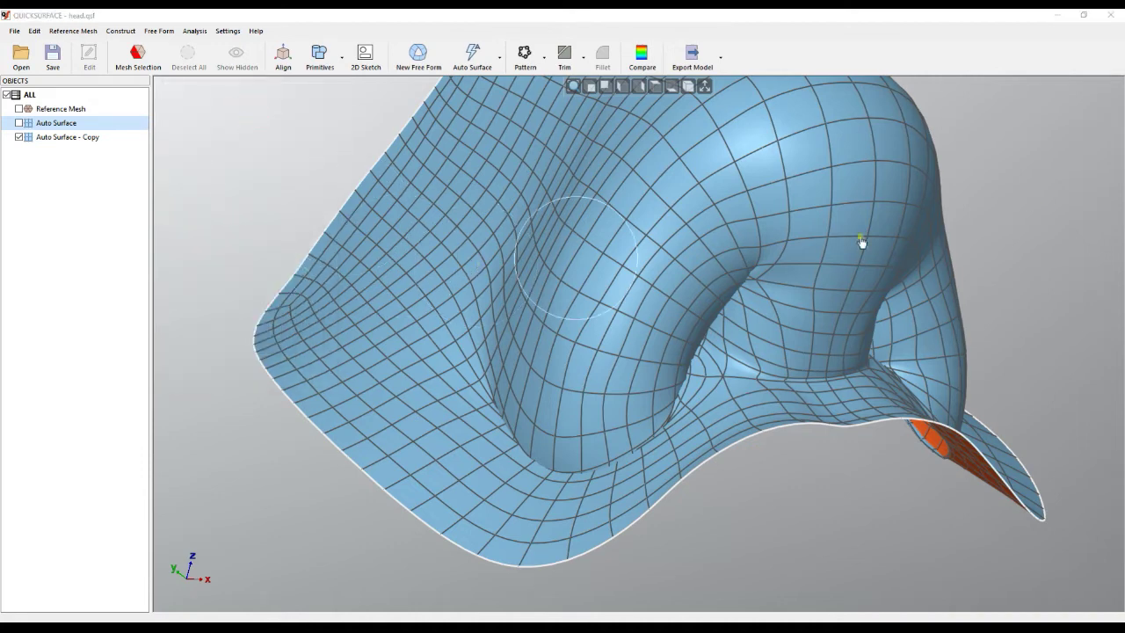
pyautogui.moveTo(1000, 91); pyautogui.dragTo(232, 92)
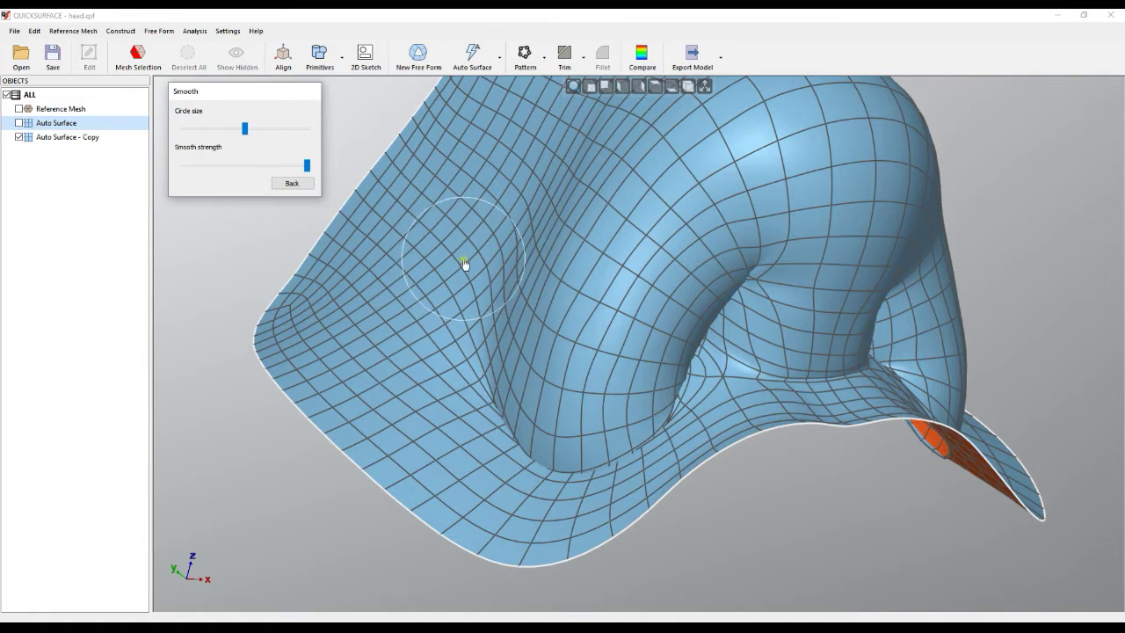
# Step: Set the Smooth brush circle size to medium, keeping smooth strength at maximum
pyautogui.moveTo(246, 134)
pyautogui.mouseDown()
pyautogui.moveTo(296, 132)
pyautogui.moveTo(222, 136)
pyautogui.moveTo(305, 133)
pyautogui.mouseUp()
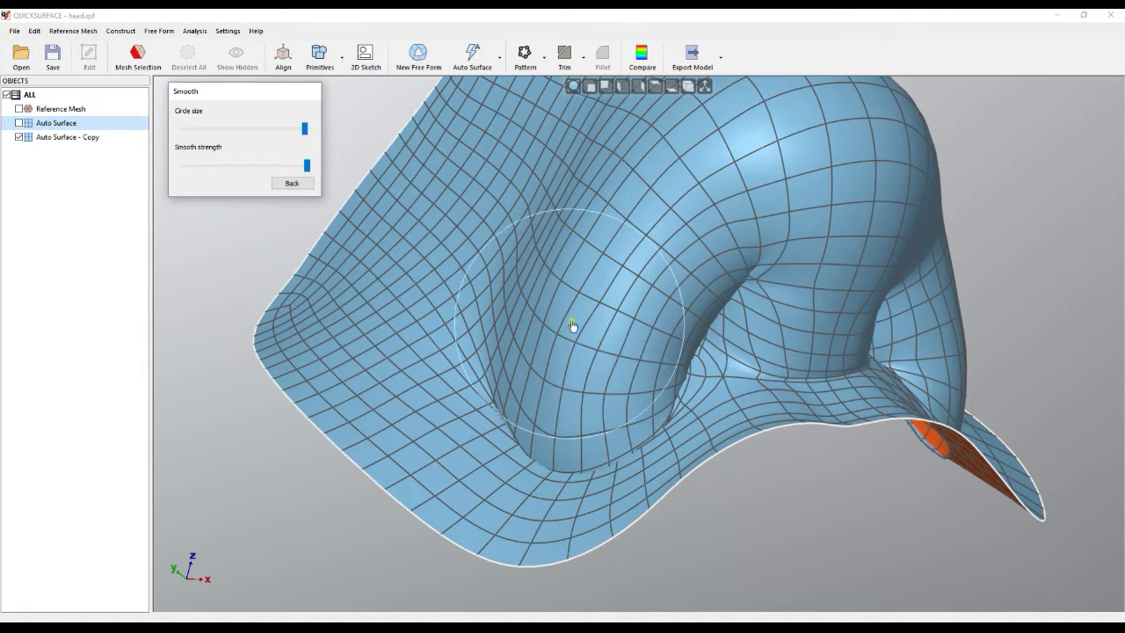
pyautogui.moveTo(304, 129)
pyautogui.mouseDown()
pyautogui.moveTo(226, 131)
pyautogui.moveTo(264, 130)
pyautogui.mouseUp()
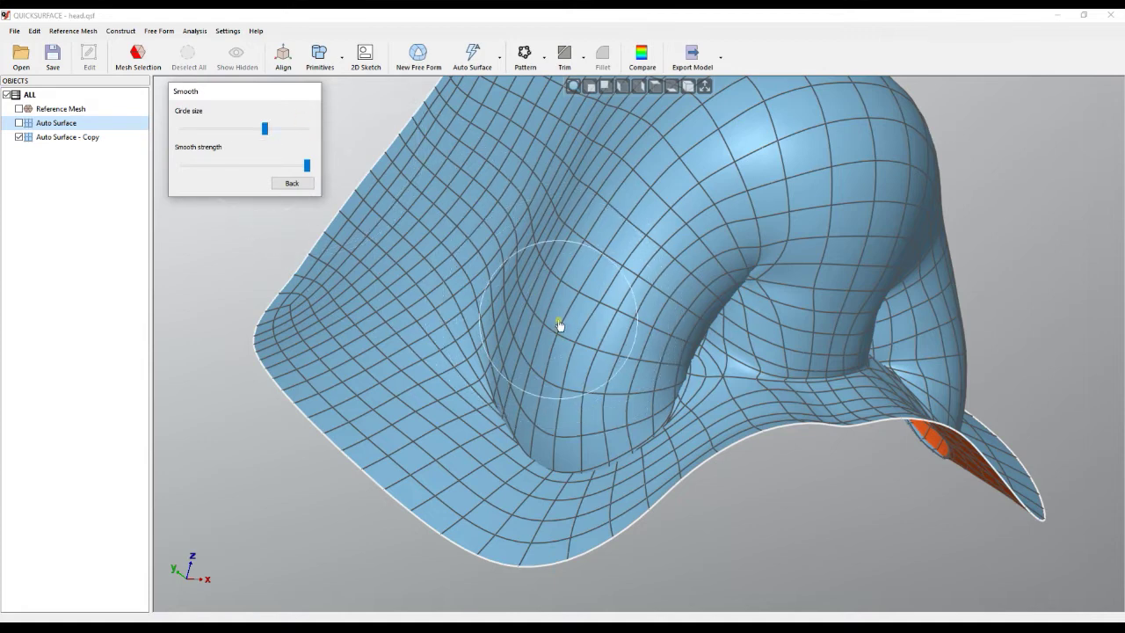
pyautogui.scroll(-2, 558, 325)
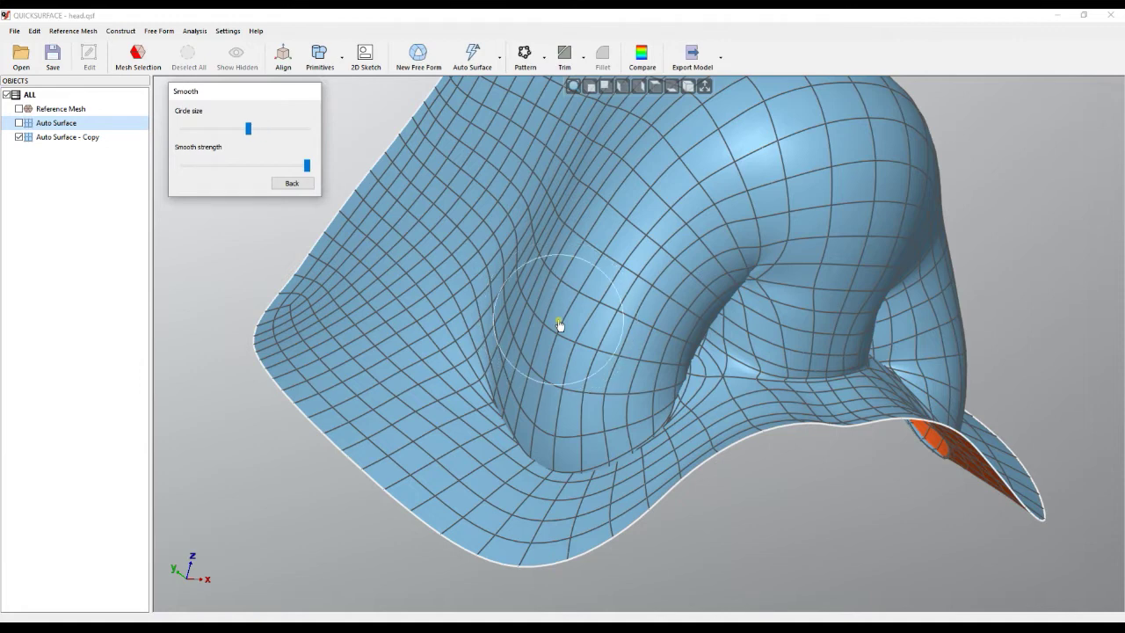
pyautogui.scroll(4, 557, 323)
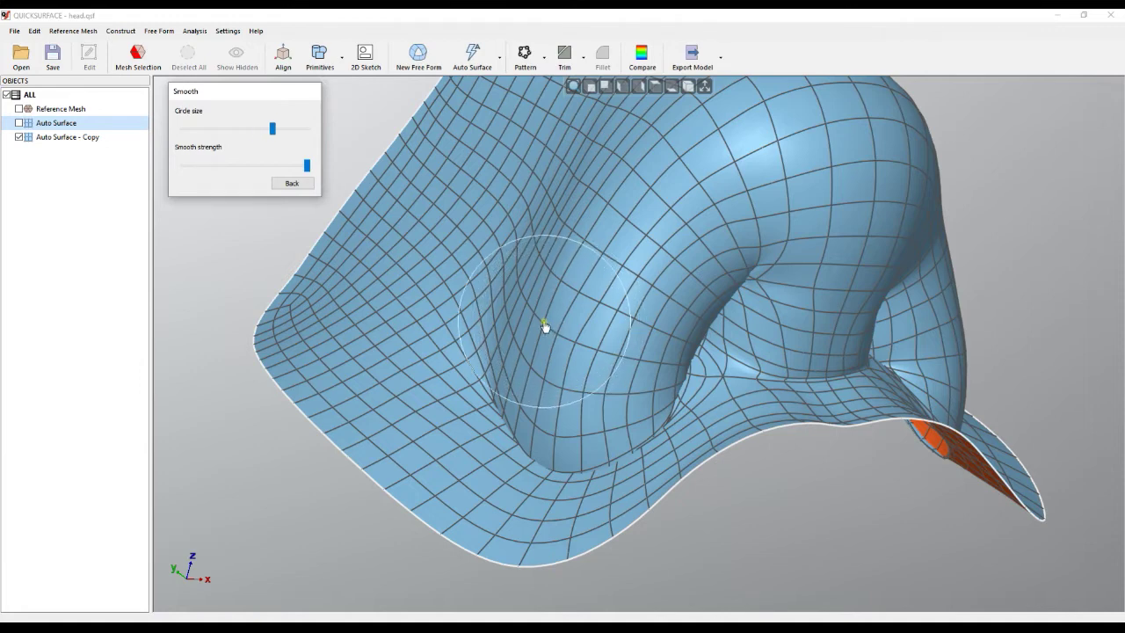
pyautogui.moveTo(527, 321); pyautogui.dragTo(550, 326, button='right')
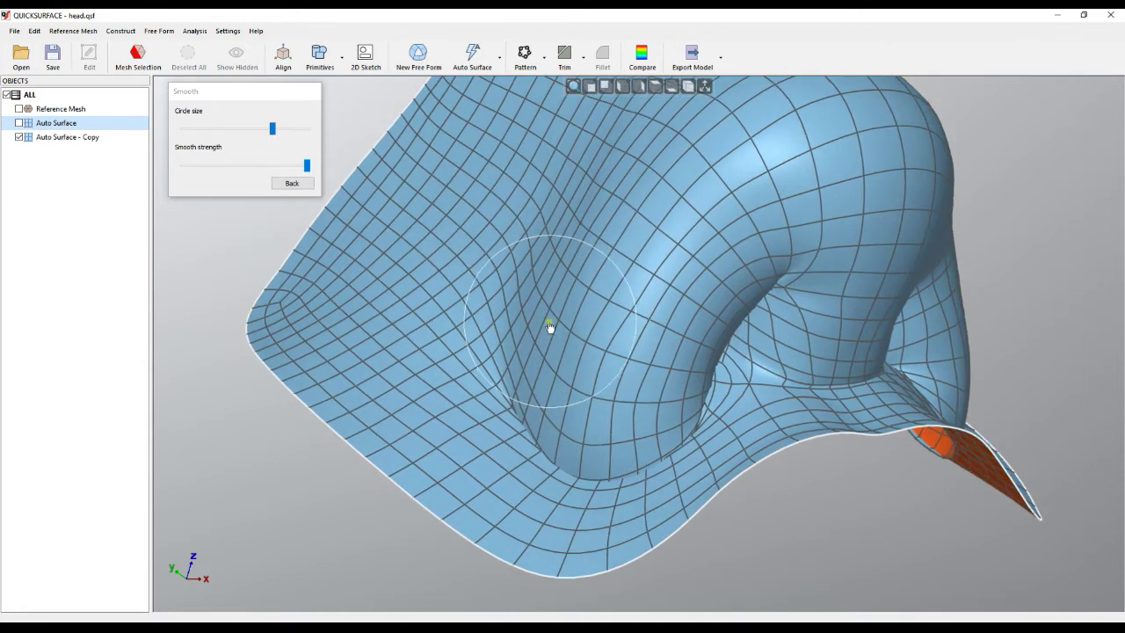
pyautogui.moveTo(522, 325); pyautogui.dragTo(521, 327)
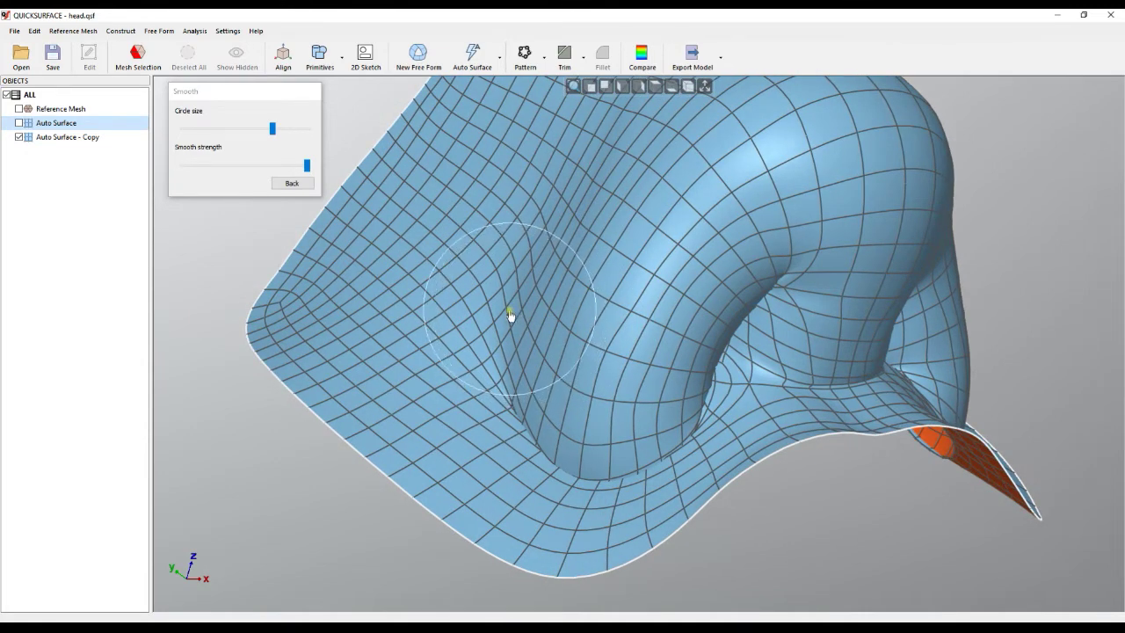
# Step: Smooth the valley crease, lowering smooth strength to minimum, then restoring it to maximum
pyautogui.moveTo(513, 325); pyautogui.dragTo(518, 334)
pyautogui.click(304, 166)
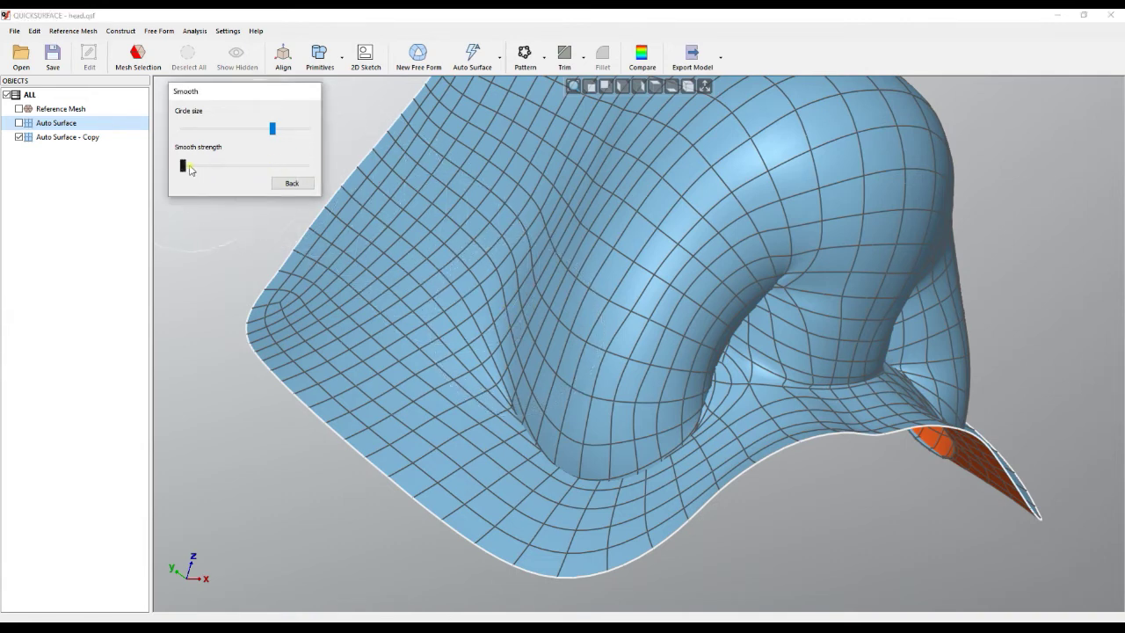
pyautogui.click(498, 364)
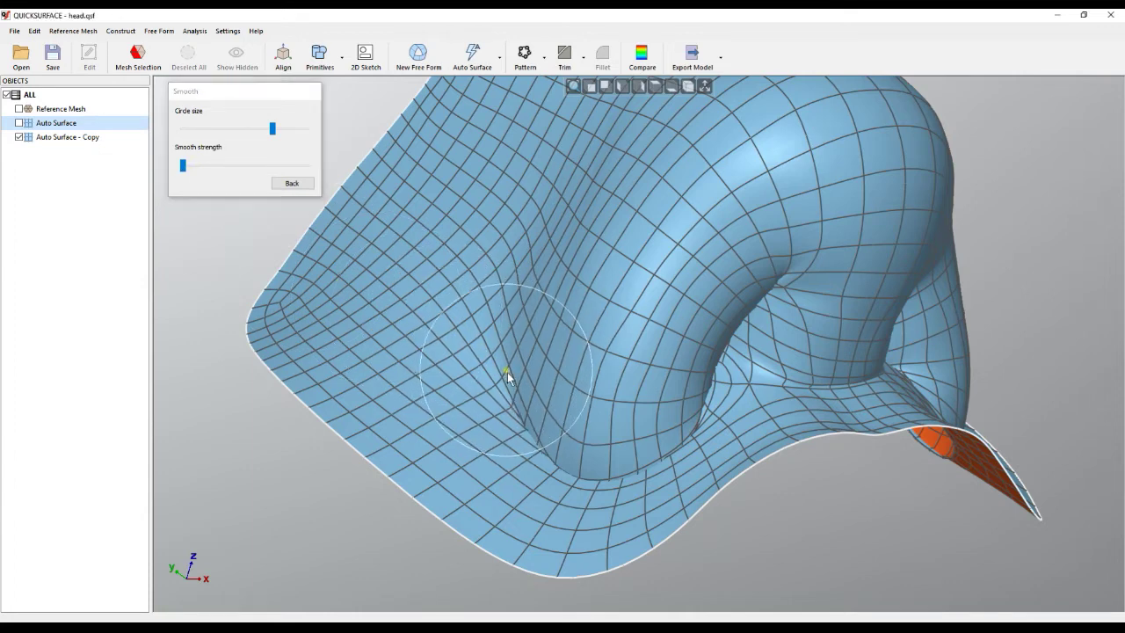
pyautogui.moveTo(507, 374)
pyautogui.mouseDown()
pyautogui.moveTo(525, 406)
pyautogui.moveTo(542, 396)
pyautogui.moveTo(224, 188)
pyautogui.moveTo(264, 170)
pyautogui.moveTo(309, 175)
pyautogui.mouseUp()
pyautogui.click(522, 389)
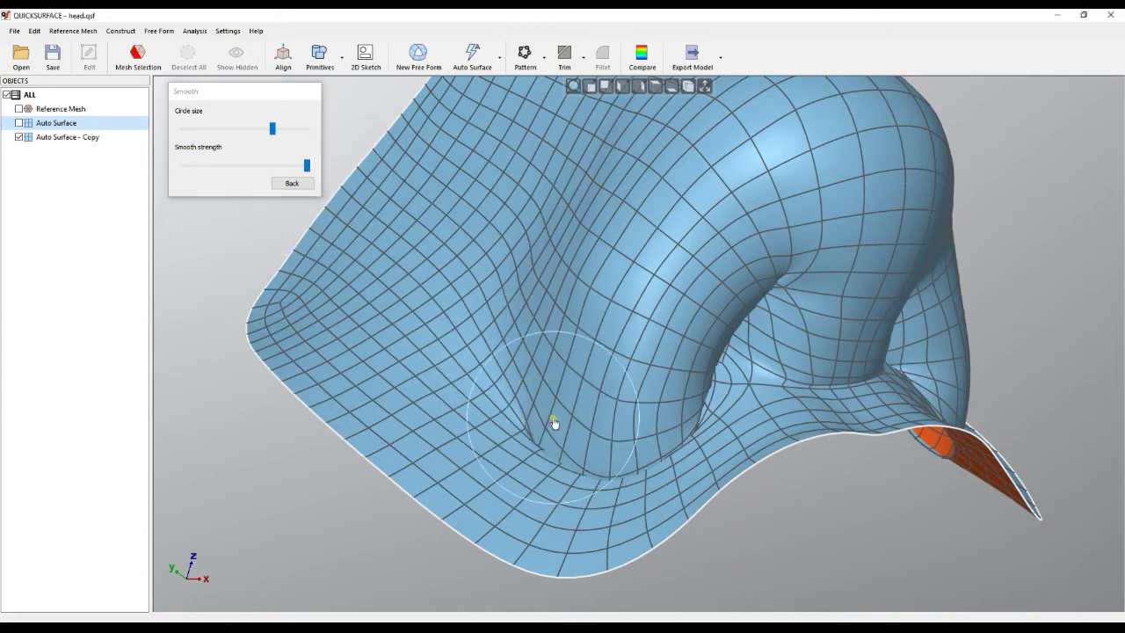
# Step: Smooth the pocket beside the nostril
pyautogui.moveTo(585, 401)
pyautogui.mouseDown(button='right')
pyautogui.moveTo(548, 389)
pyautogui.moveTo(572, 392)
pyautogui.mouseUp(button='right')
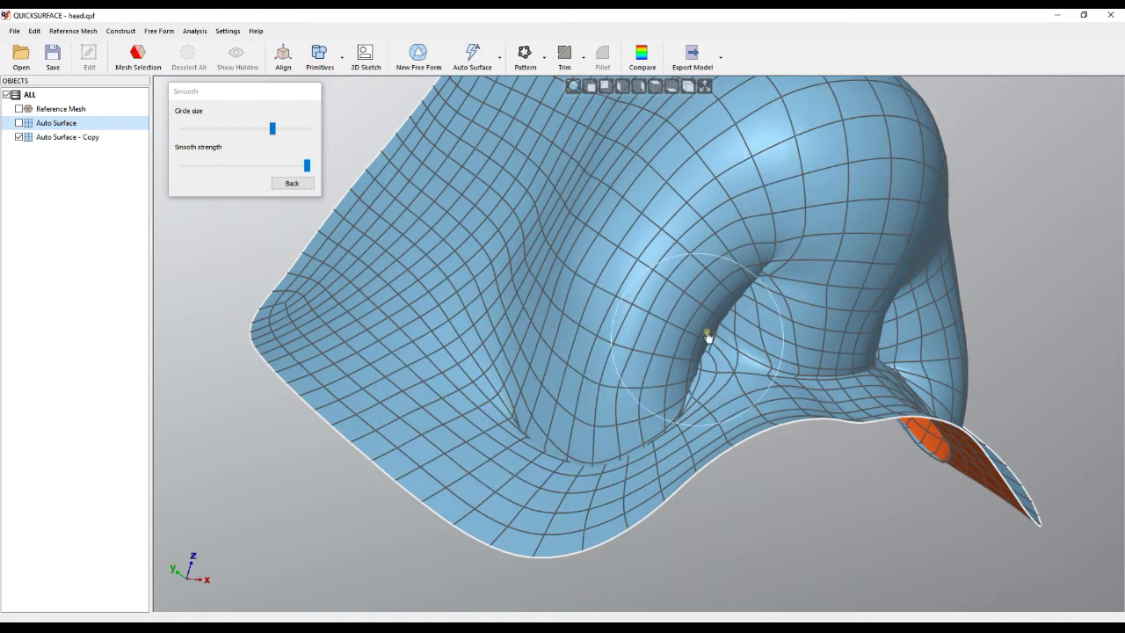
pyautogui.moveTo(615, 410)
pyautogui.mouseDown(button='right')
pyautogui.moveTo(588, 394)
pyautogui.moveTo(633, 377)
pyautogui.mouseUp(button='right')
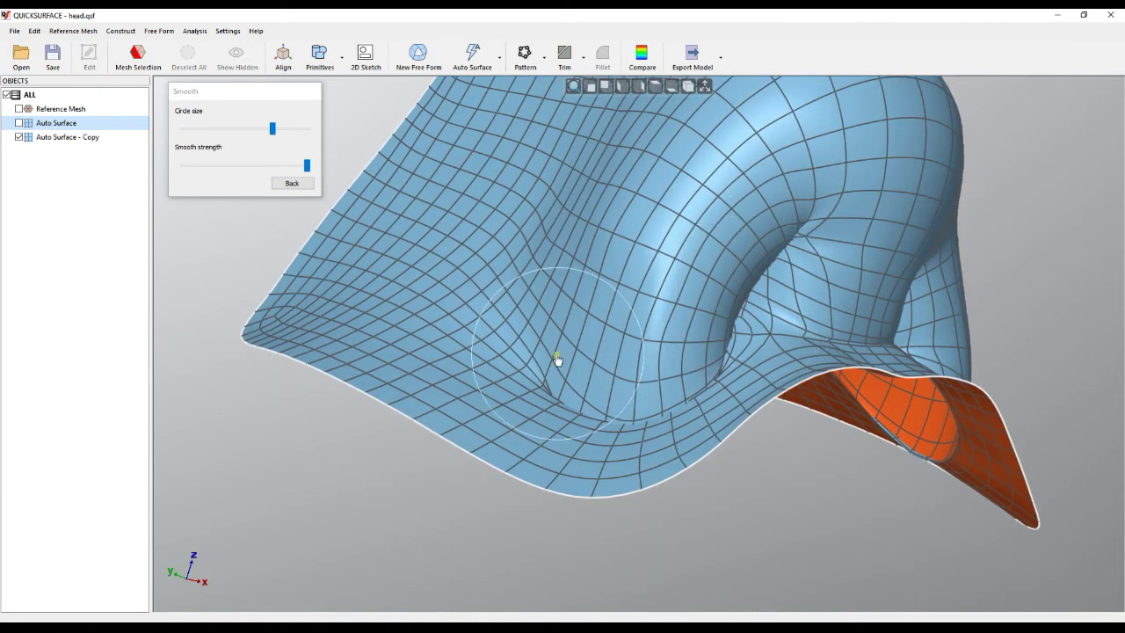
pyautogui.moveTo(557, 360); pyautogui.dragTo(590, 356)
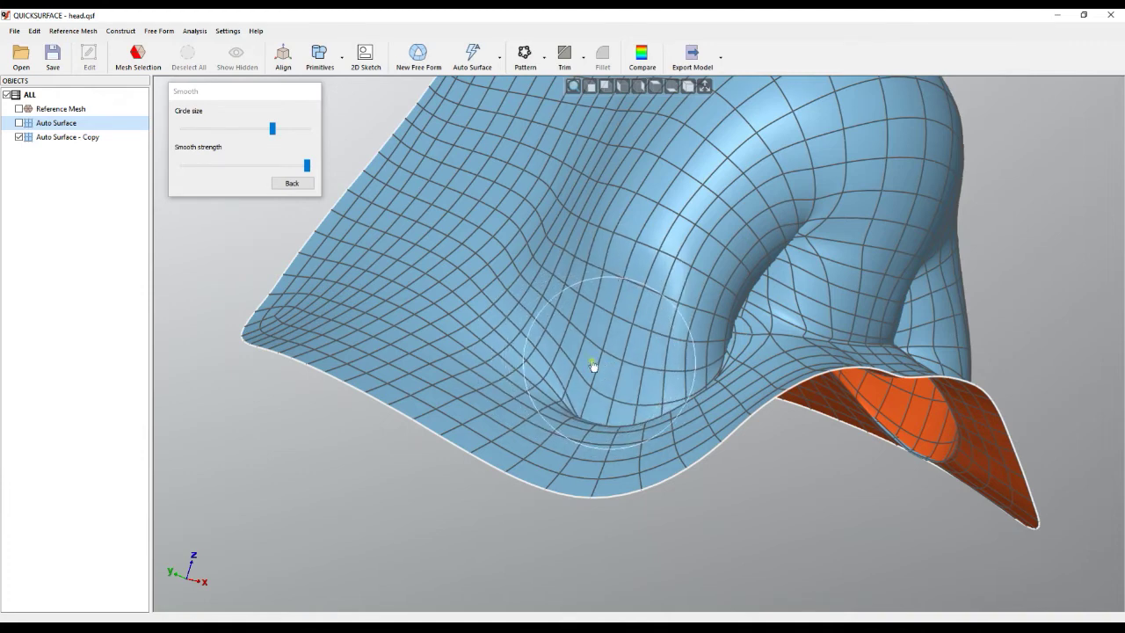
pyautogui.moveTo(595, 366); pyautogui.dragTo(594, 390, button='right')
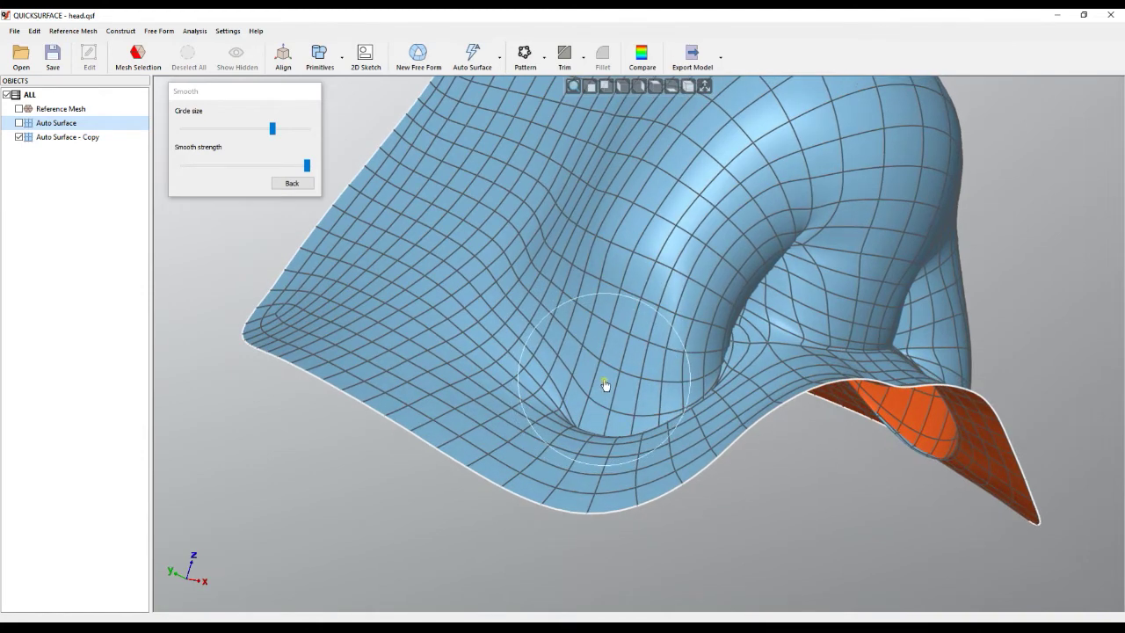
# Step: Smooth the orange back of the surface where blue shows through
pyautogui.moveTo(569, 370); pyautogui.dragTo(640, 304, button='right')
pyautogui.moveTo(638, 371)
pyautogui.mouseDown(button='right')
pyautogui.moveTo(768, 289)
pyautogui.moveTo(753, 289)
pyautogui.mouseUp(button='right')
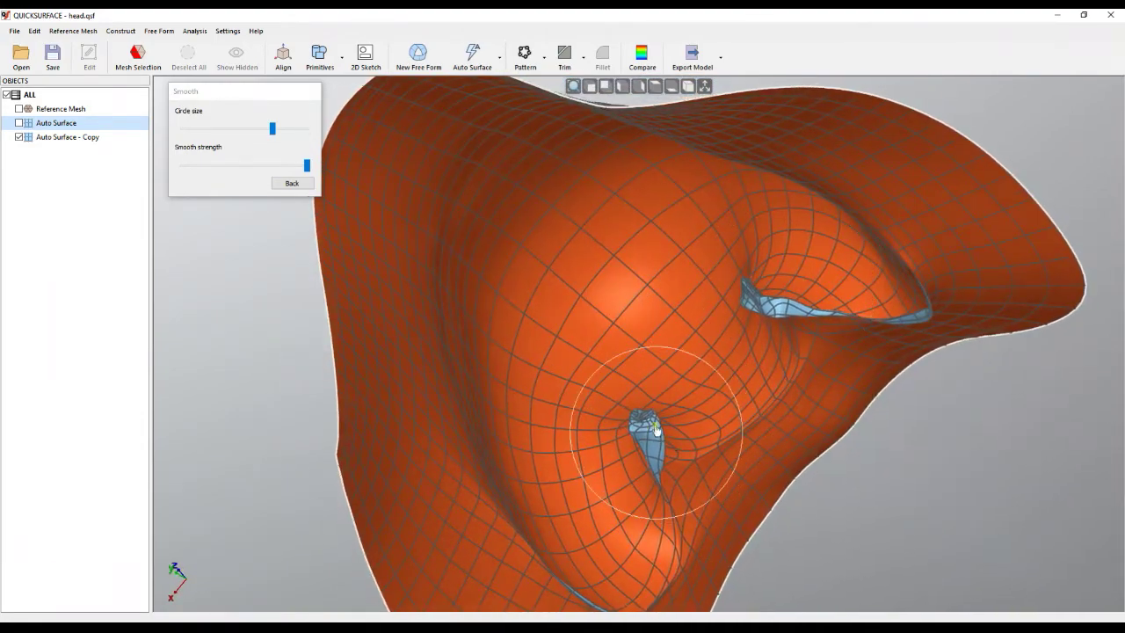
pyautogui.scroll(-2, 640, 427)
pyautogui.scroll(5, 647, 437)
pyautogui.moveTo(651, 410)
pyautogui.mouseDown()
pyautogui.moveTo(647, 381)
pyautogui.moveTo(656, 412)
pyautogui.moveTo(673, 410)
pyautogui.moveTo(673, 424)
pyautogui.moveTo(760, 351)
pyautogui.moveTo(645, 381)
pyautogui.mouseUp()
pyautogui.moveTo(645, 382)
pyautogui.mouseDown(button='right')
pyautogui.moveTo(672, 326)
pyautogui.moveTo(699, 350)
pyautogui.moveTo(735, 281)
pyautogui.mouseUp(button='right')
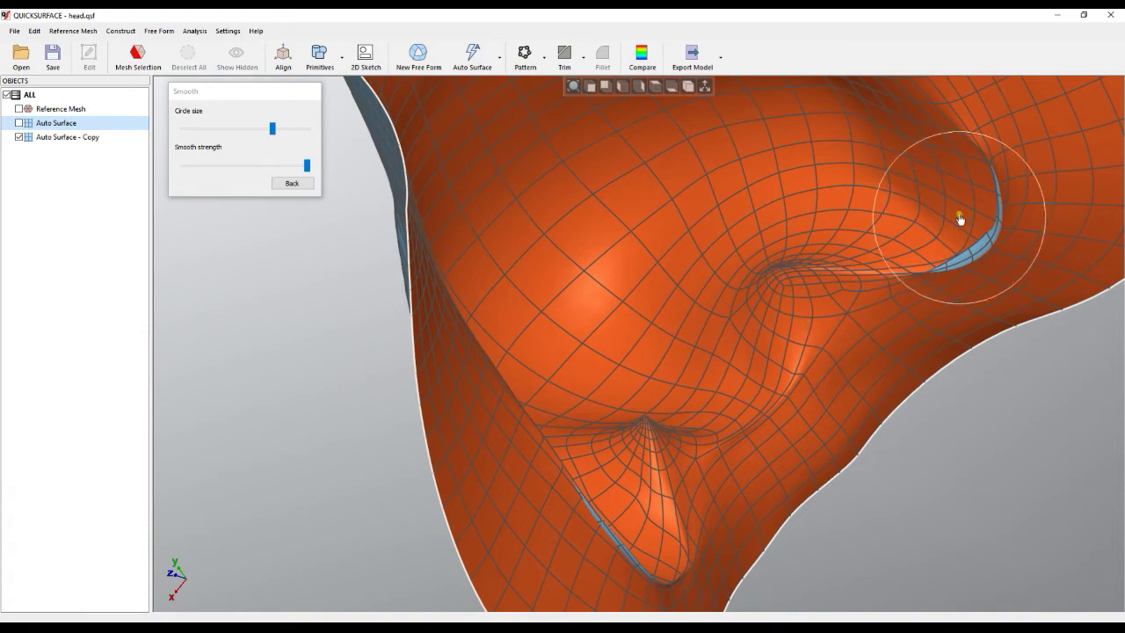
# Step: Smooth away the blue sliver by the nostril and the grid along the nostril crease
pyautogui.moveTo(956, 219)
pyautogui.mouseDown()
pyautogui.moveTo(915, 232)
pyautogui.moveTo(940, 195)
pyautogui.moveTo(883, 247)
pyautogui.mouseUp()
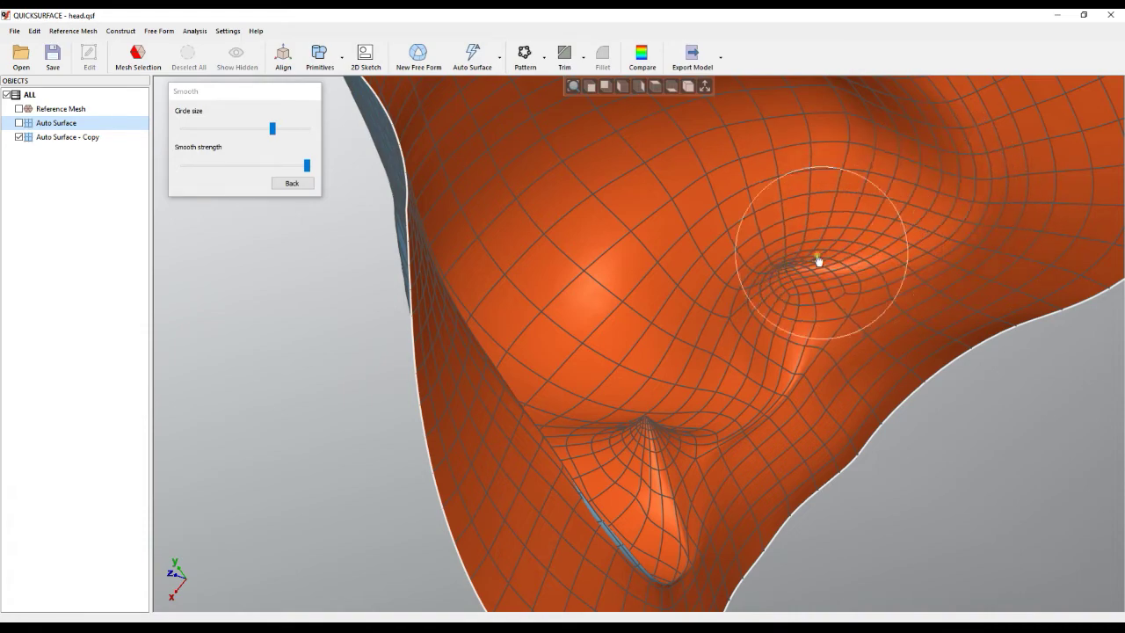
pyautogui.moveTo(759, 266)
pyautogui.mouseDown(button='right')
pyautogui.moveTo(615, 378)
pyautogui.moveTo(682, 407)
pyautogui.moveTo(753, 315)
pyautogui.mouseUp(button='right')
pyautogui.moveTo(754, 315)
pyautogui.mouseDown()
pyautogui.moveTo(776, 314)
pyautogui.moveTo(793, 281)
pyautogui.moveTo(784, 292)
pyautogui.moveTo(783, 261)
pyautogui.moveTo(636, 451)
pyautogui.moveTo(734, 450)
pyautogui.moveTo(685, 419)
pyautogui.mouseUp()
pyautogui.scroll(-2, 689, 404)
# Step: Smooth the pinched grid point near the nostril on the blue backside
pyautogui.moveTo(693, 391)
pyautogui.mouseDown(button='right')
pyautogui.moveTo(695, 416)
pyautogui.moveTo(820, 298)
pyautogui.moveTo(640, 472)
pyautogui.moveTo(849, 248)
pyautogui.moveTo(660, 261)
pyautogui.mouseUp(button='right')
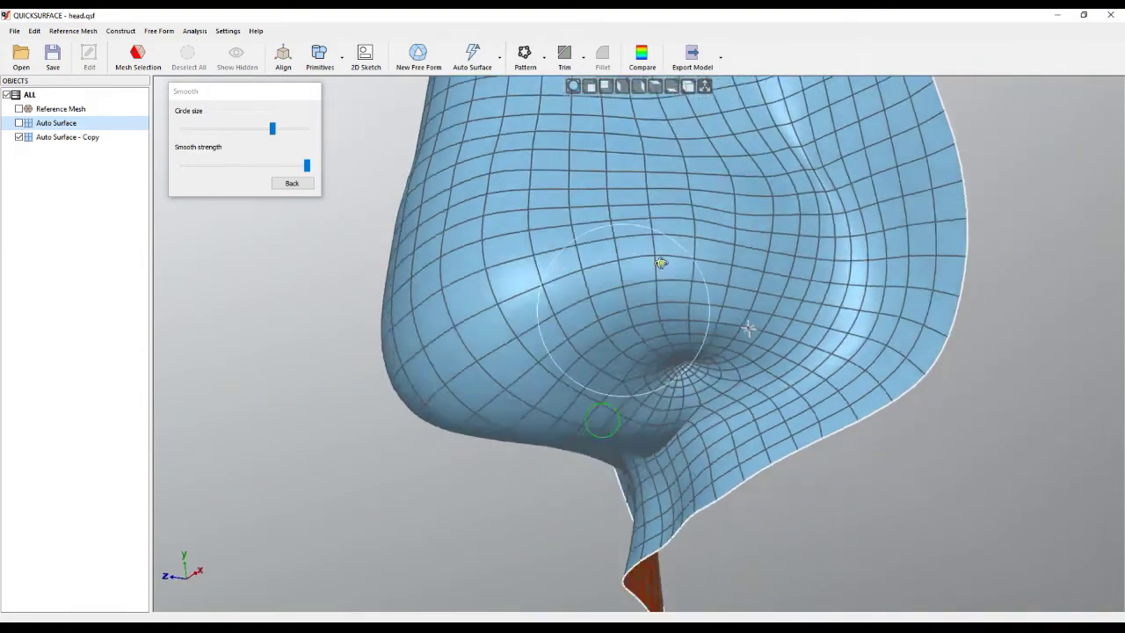
pyautogui.scroll(2, 719, 217)
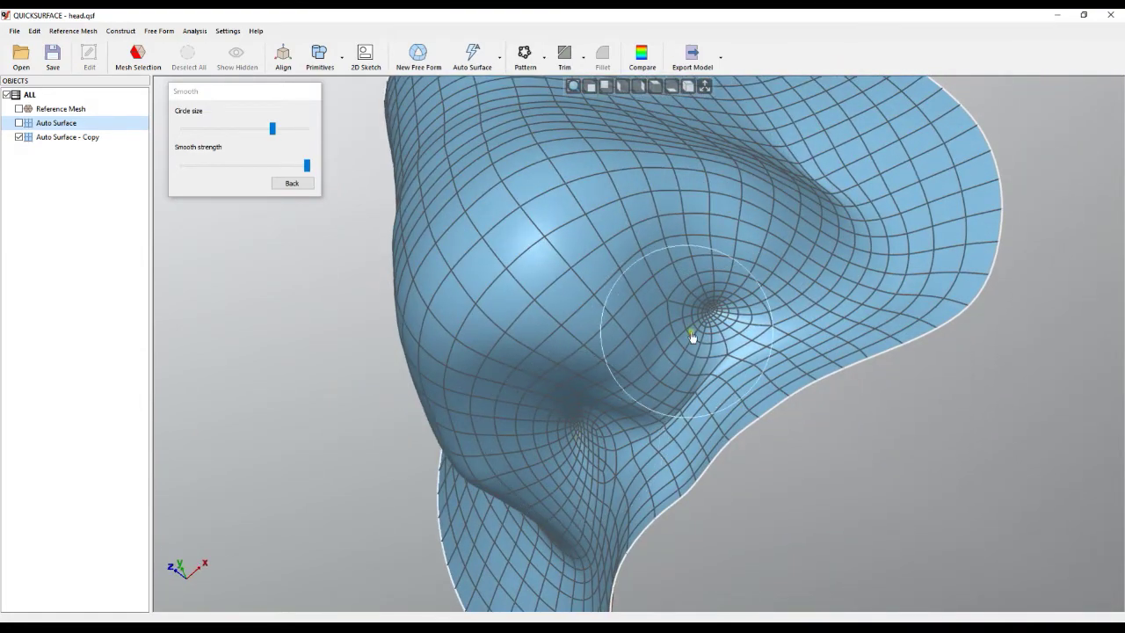
pyautogui.scroll(2, 712, 327)
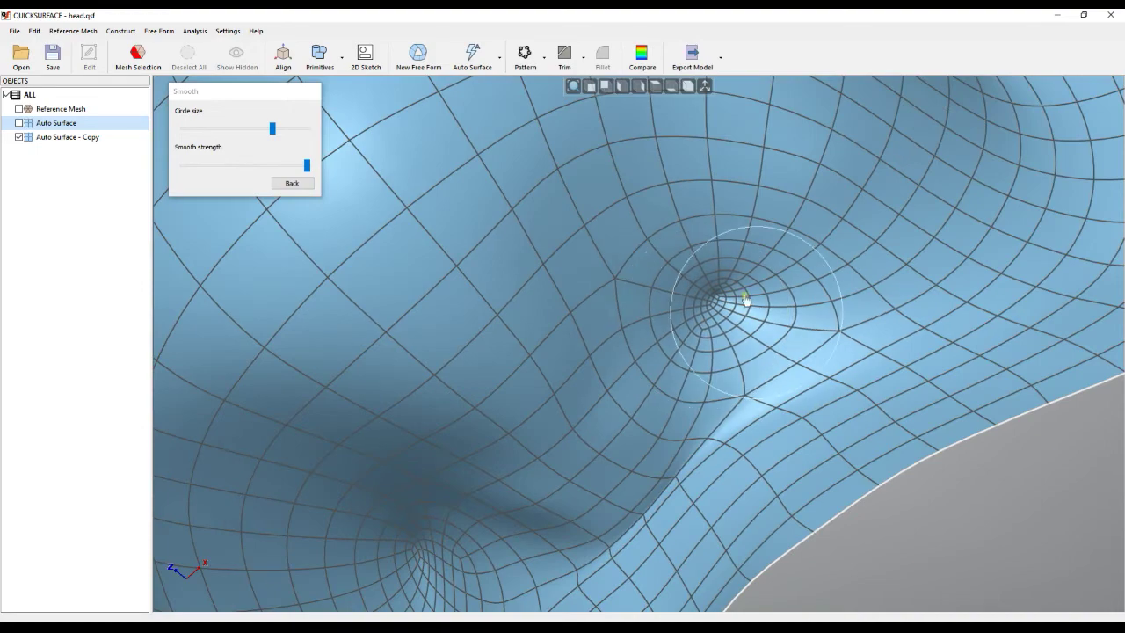
pyautogui.scroll(2, 720, 309)
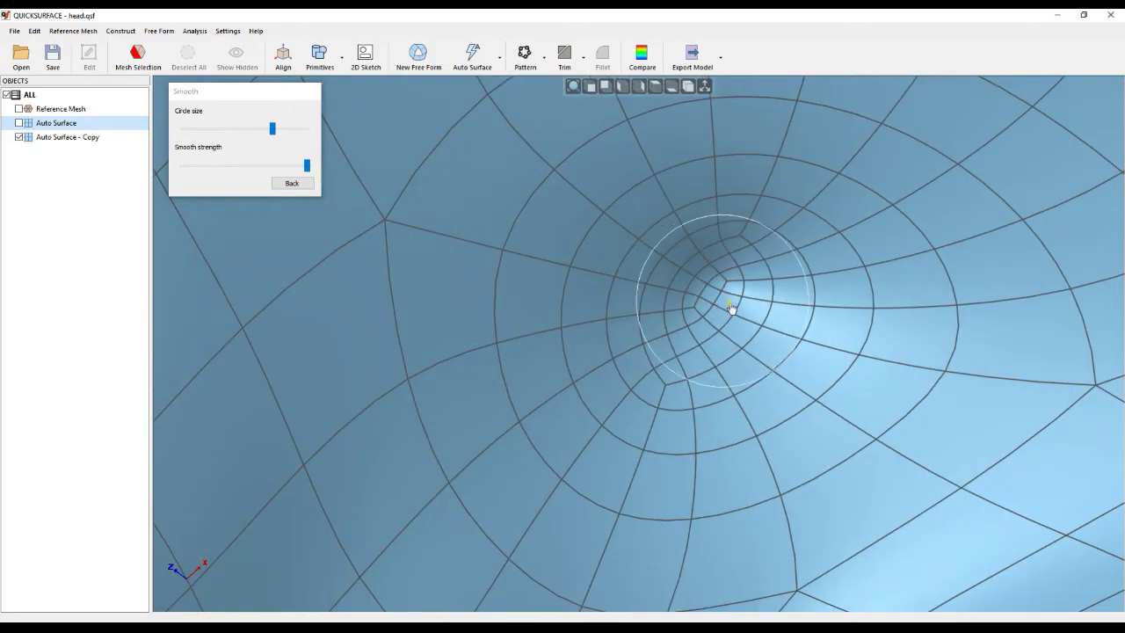
pyautogui.scroll(-4, 738, 323)
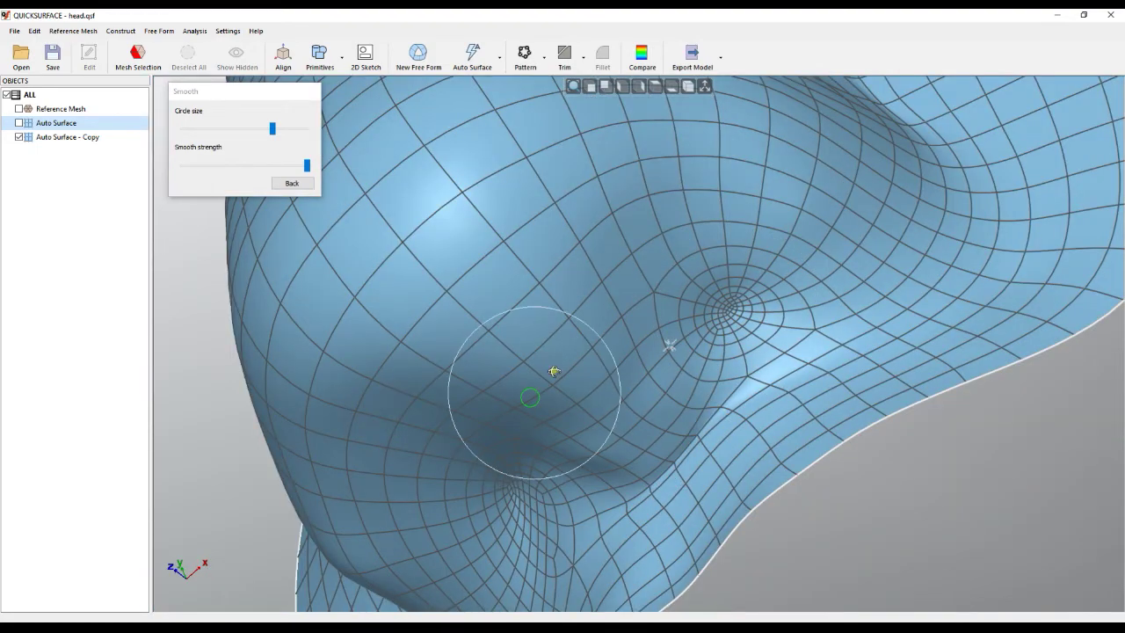
pyautogui.scroll(2, 571, 351)
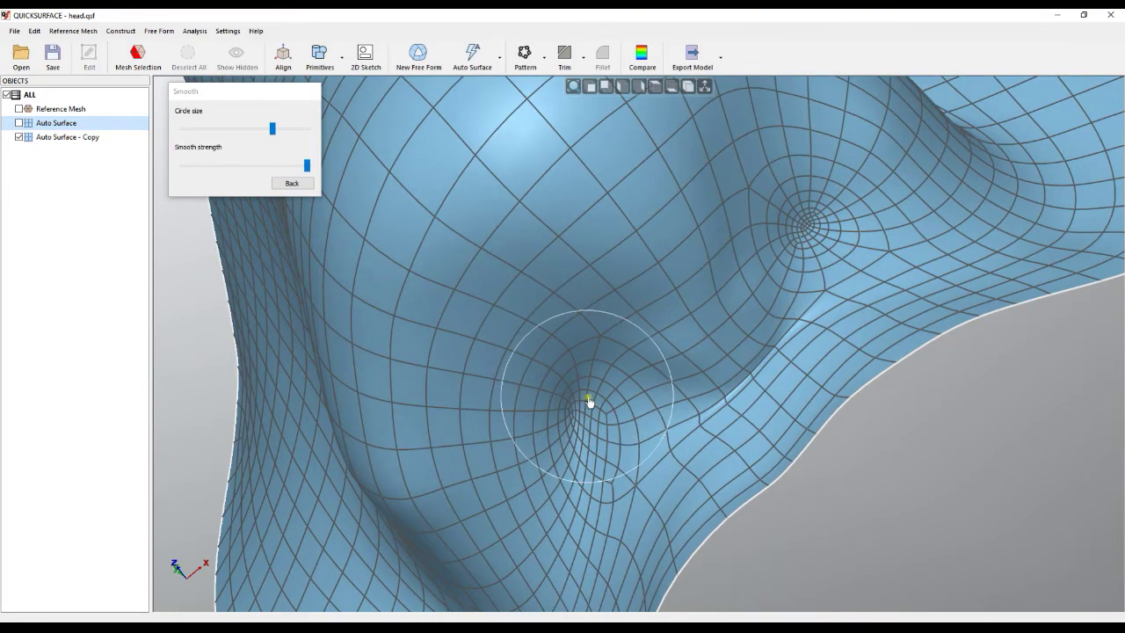
pyautogui.moveTo(592, 412)
pyautogui.mouseDown()
pyautogui.moveTo(585, 422)
pyautogui.moveTo(600, 425)
pyautogui.moveTo(572, 431)
pyautogui.mouseUp()
pyautogui.scroll(-5, 572, 431)
pyautogui.scroll(7, 572, 428)
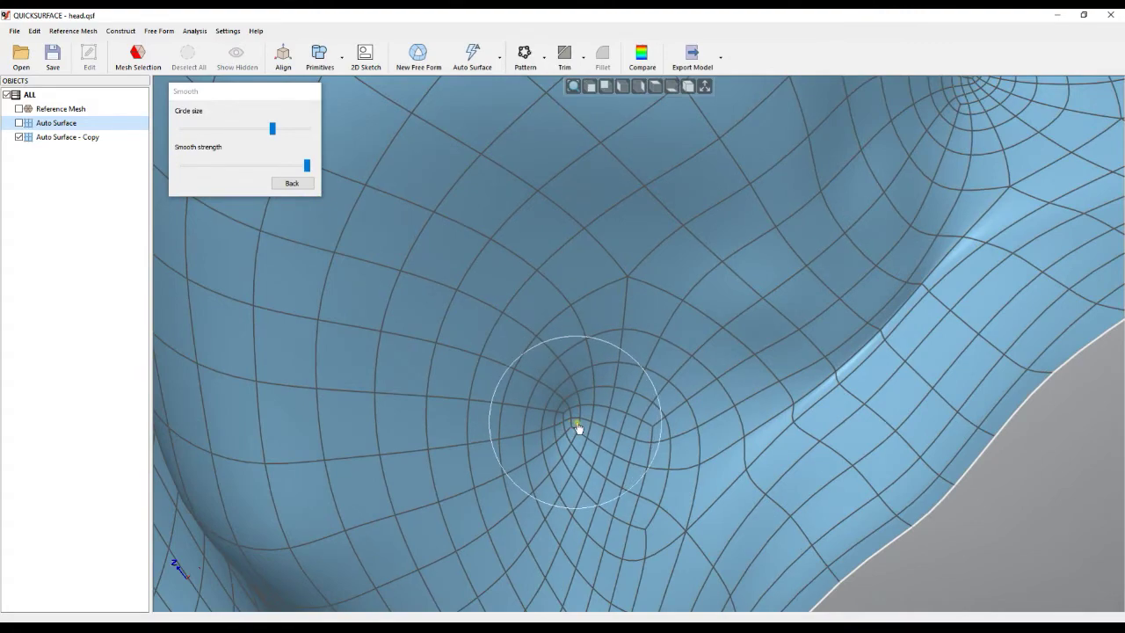
pyautogui.scroll(-5, 580, 429)
# Step: Leave the Smooth brush and return to the Edit Surface options
pyautogui.moveTo(595, 308); pyautogui.dragTo(750, 273, button='right')
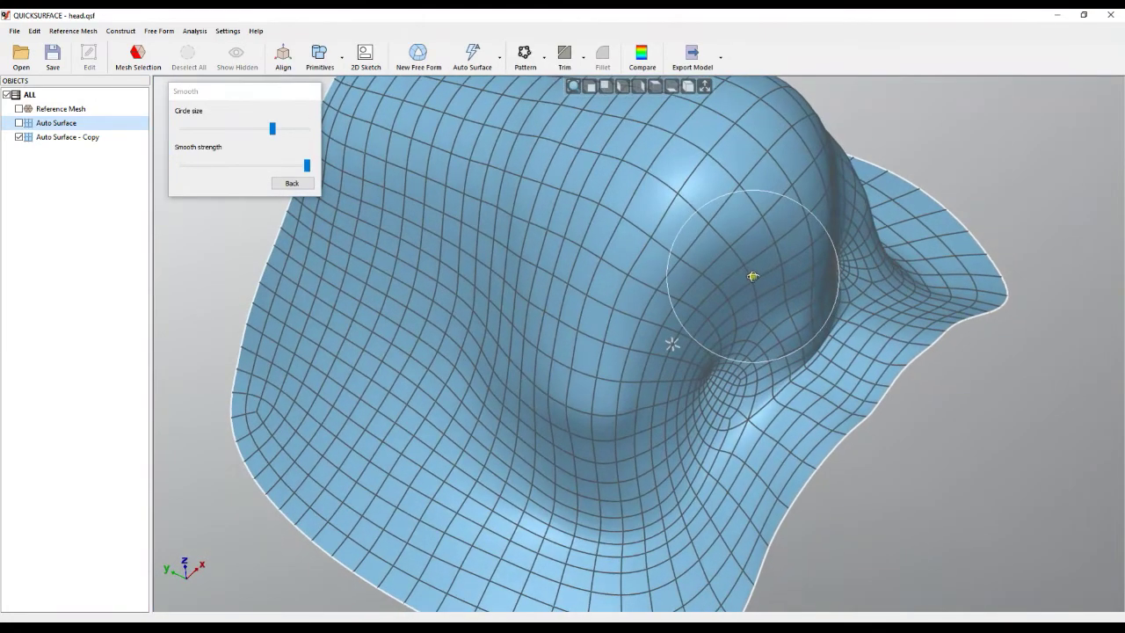
pyautogui.click(292, 183)
pyautogui.moveTo(374, 243); pyautogui.dragTo(676, 251, button='right')
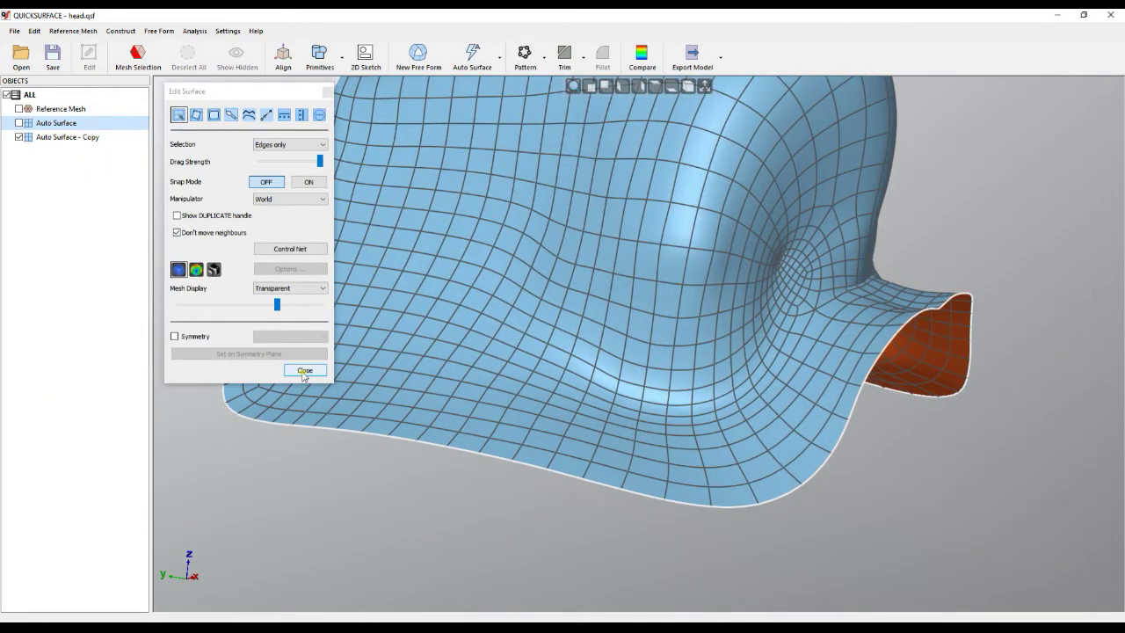
# Step: Finish editing the offset copy and zoom out to see the whole nose
pyautogui.click(303, 370)
pyautogui.moveTo(416, 407); pyautogui.dragTo(541, 420, button='right')
pyautogui.scroll(-4, 570, 397)
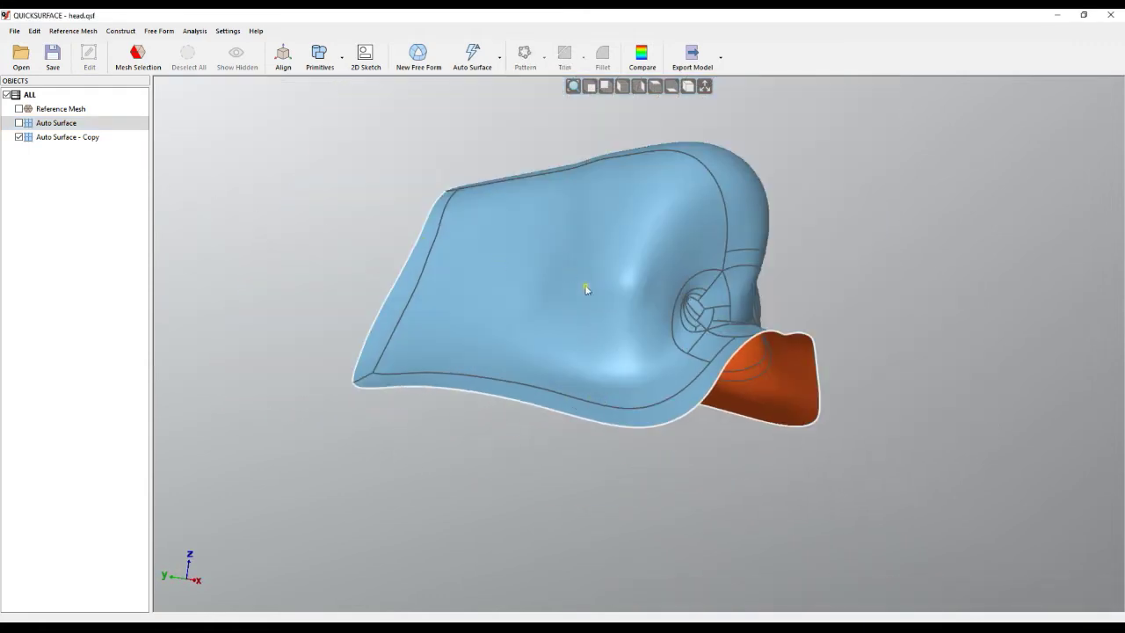
# Step: Make the original Auto Surface visible again and select it beneath the copy
pyautogui.click(19, 123)
pyautogui.moveTo(515, 402); pyautogui.dragTo(502, 400, button='right')
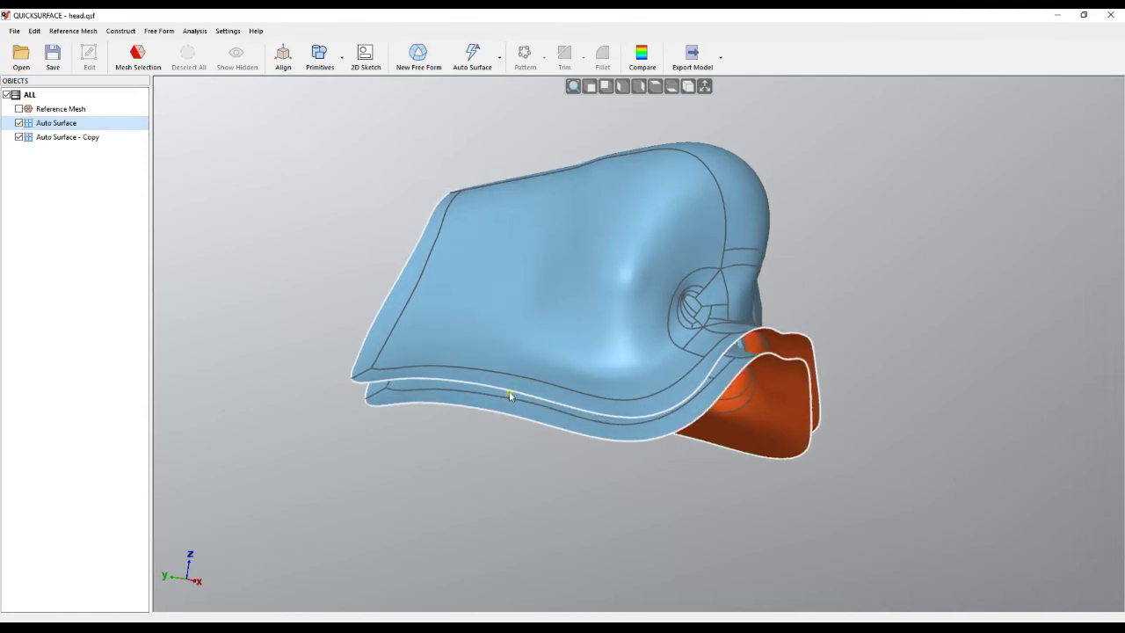
pyautogui.click(432, 399)
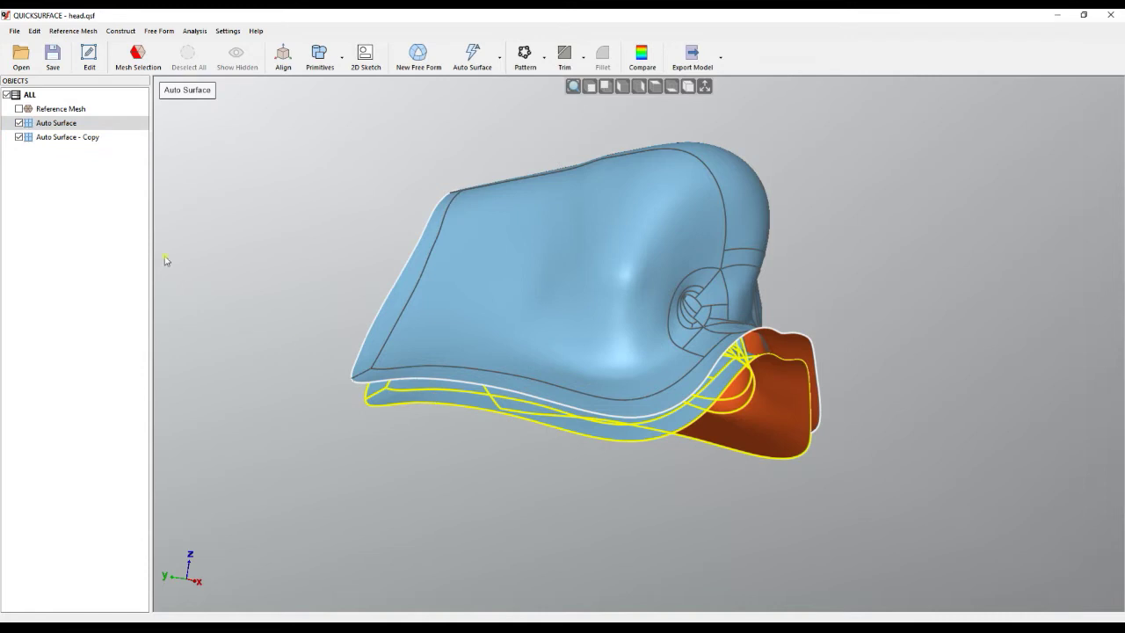
pyautogui.rightClick(59, 128)
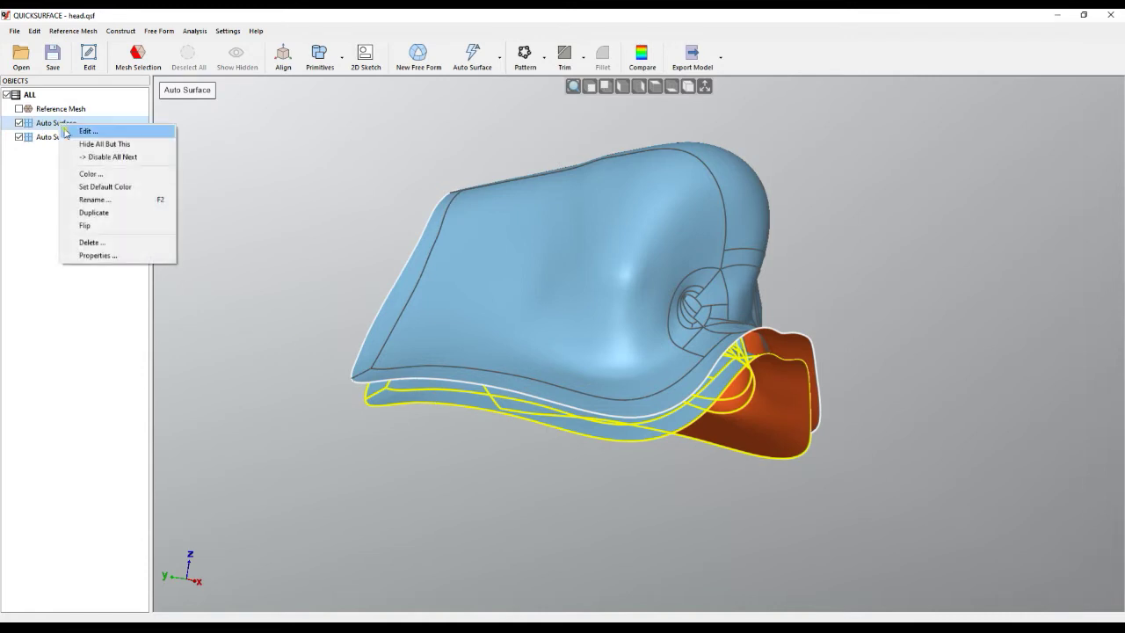
# Step: Flip the lower Auto Surface so its orange side faces the copy, and inspect both layers
pyautogui.click(84, 226)
pyautogui.moveTo(414, 419); pyautogui.dragTo(614, 304, button='right')
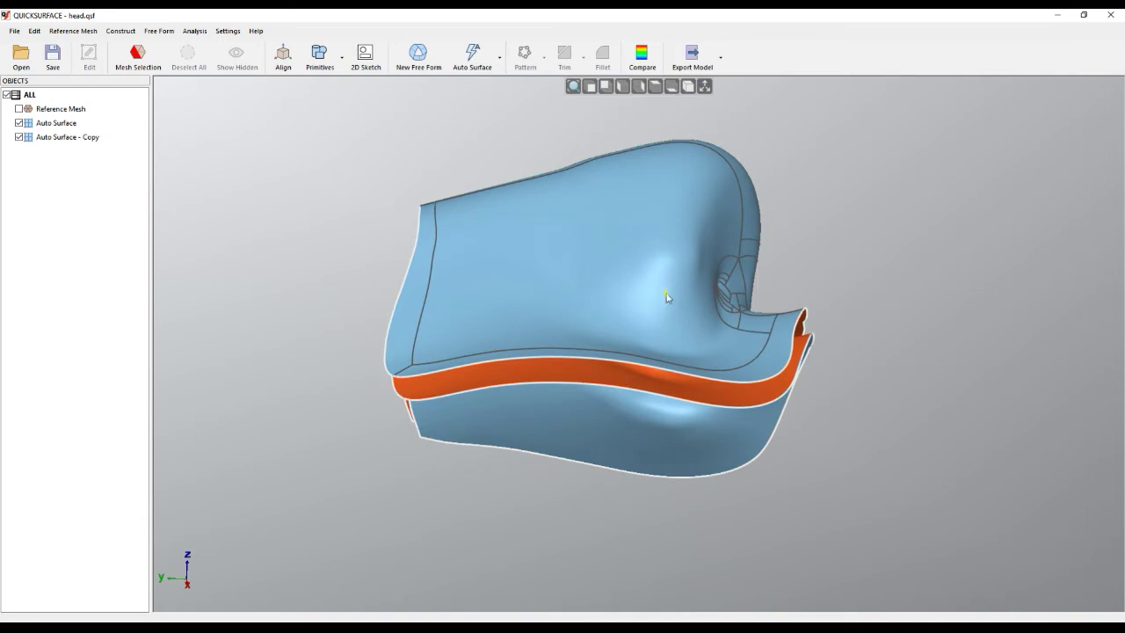
pyautogui.moveTo(546, 350); pyautogui.dragTo(610, 282, button='right')
pyautogui.scroll(3, 609, 277)
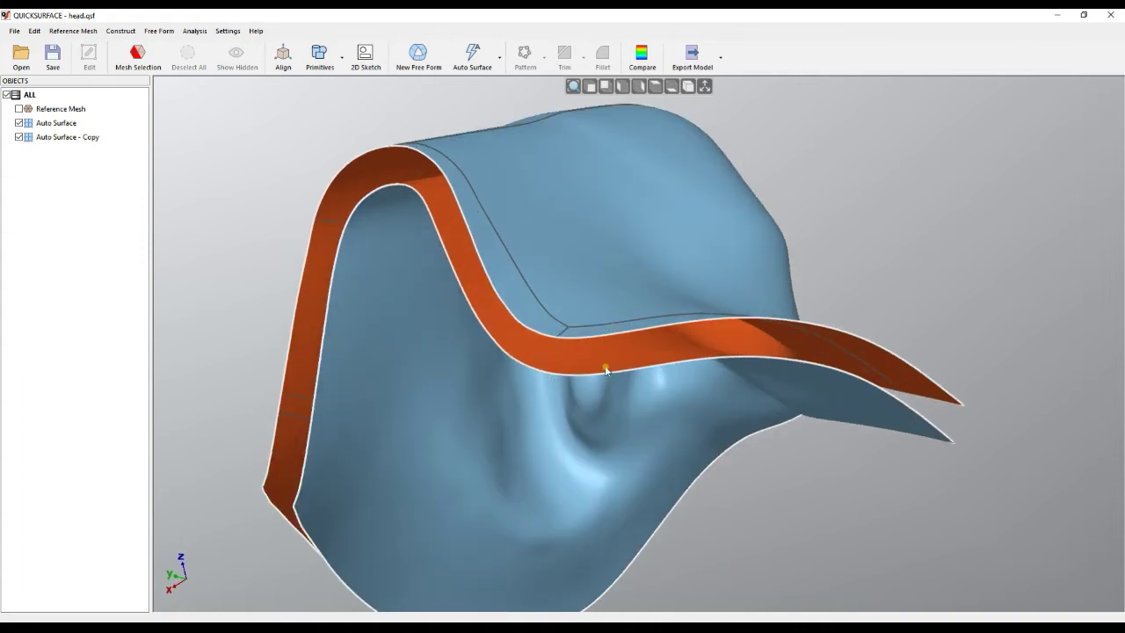
pyautogui.moveTo(642, 368); pyautogui.dragTo(462, 427, button='right')
pyautogui.scroll(-2, 625, 350)
pyautogui.moveTo(748, 381); pyautogui.dragTo(654, 406, button='right')
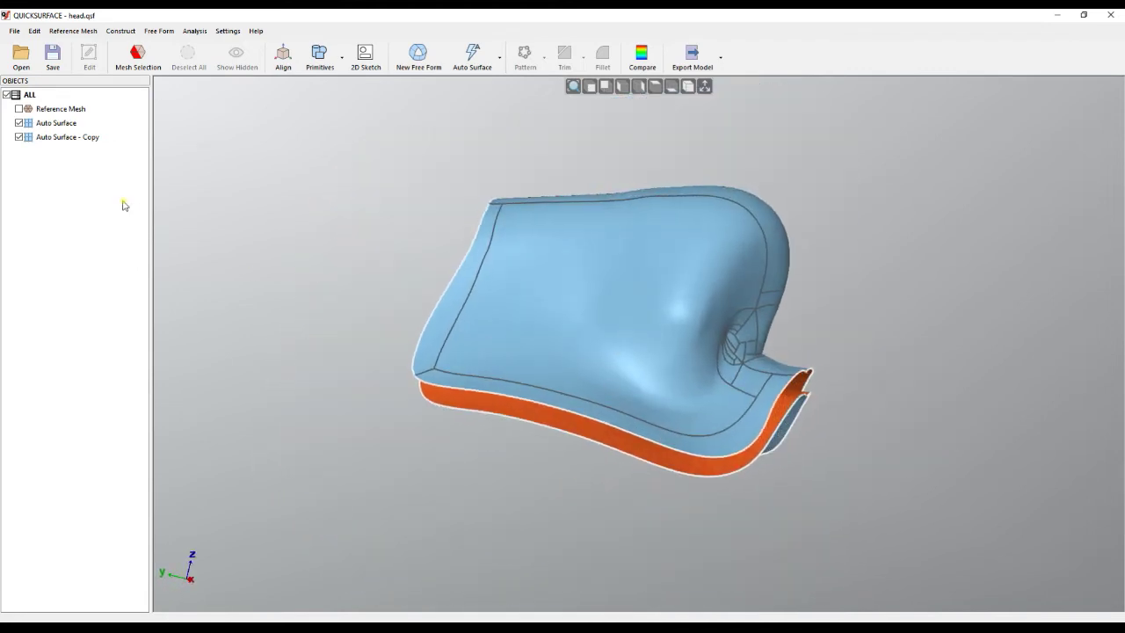
# Step: Merge Auto Surface and Auto Surface - Copy into a single Auto Surface
pyautogui.click(67, 140)
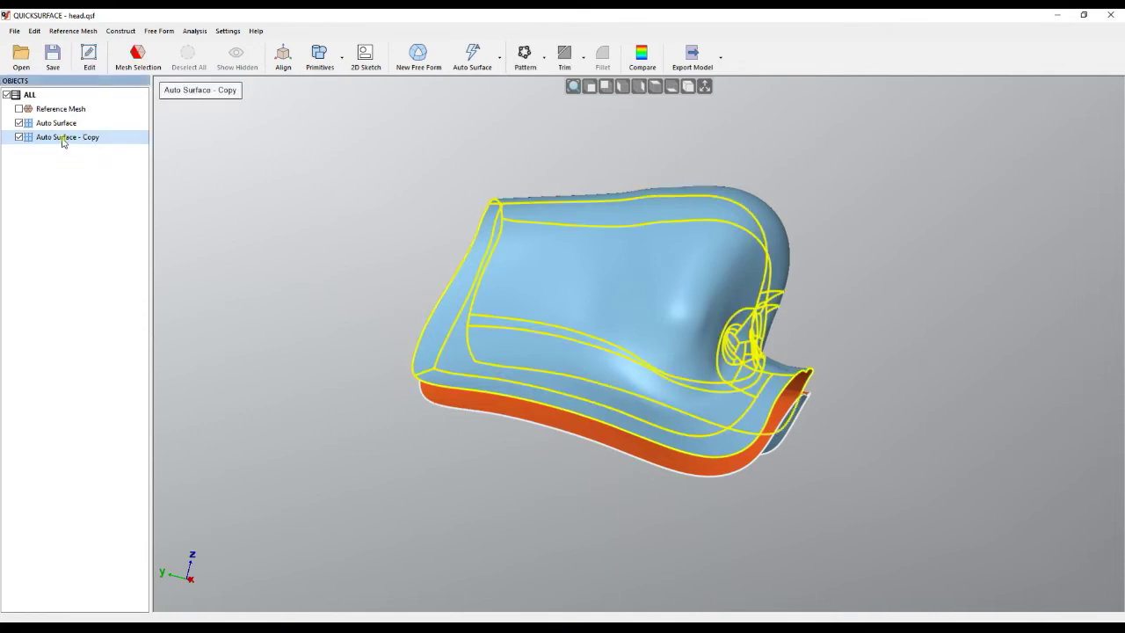
pyautogui.click(56, 125)
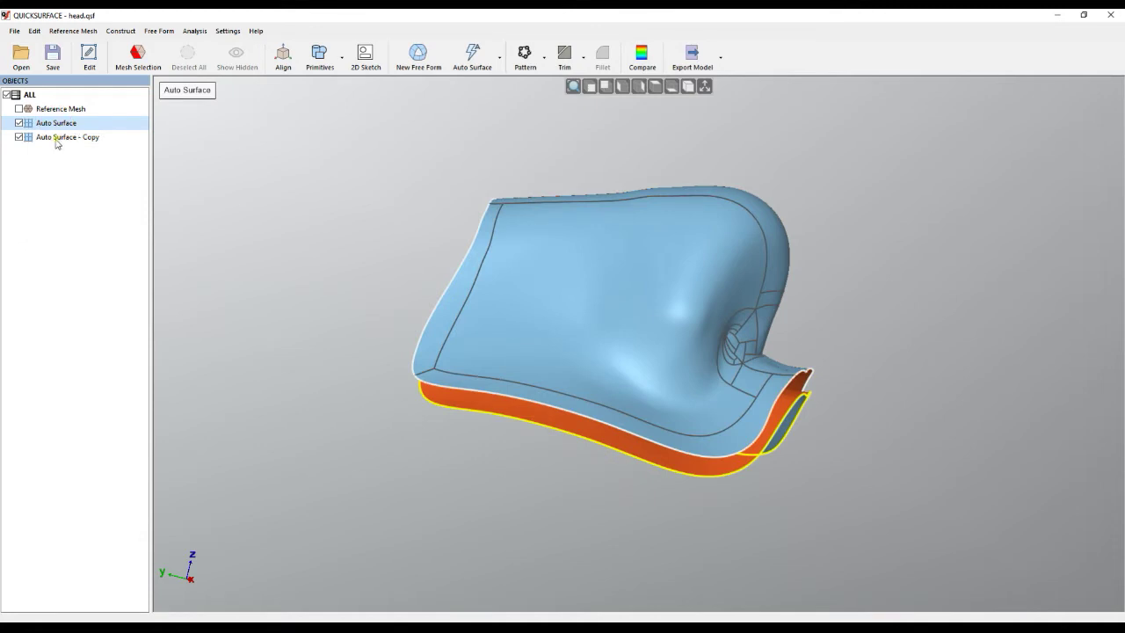
pyautogui.keyDown('ctrl'); pyautogui.click(55, 139); pyautogui.keyUp('ctrl')
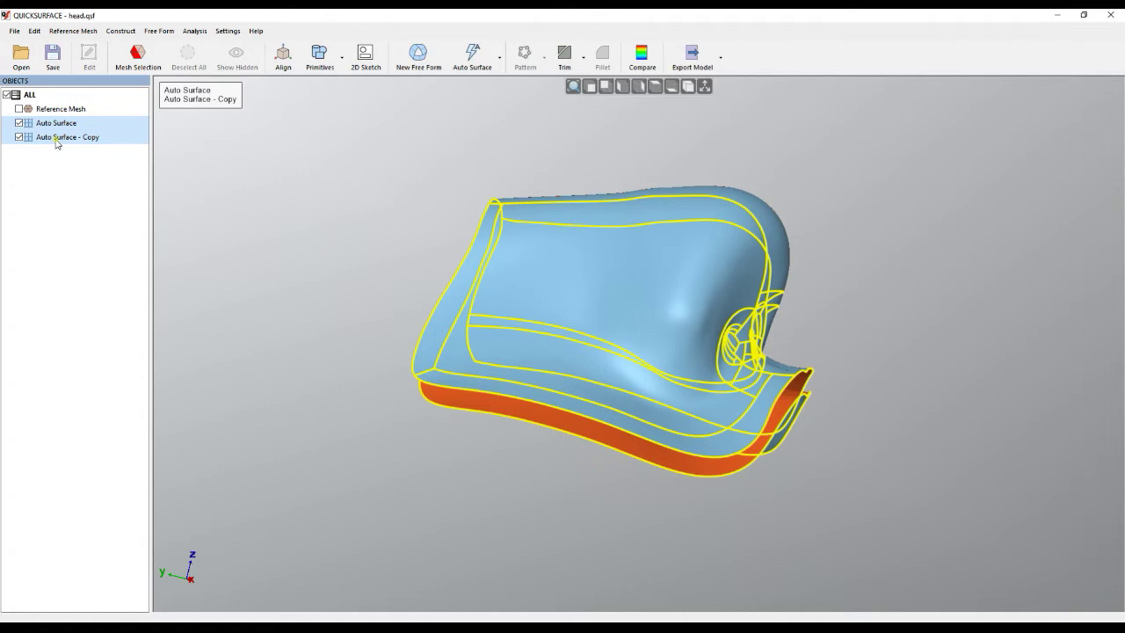
pyautogui.rightClick(55, 141)
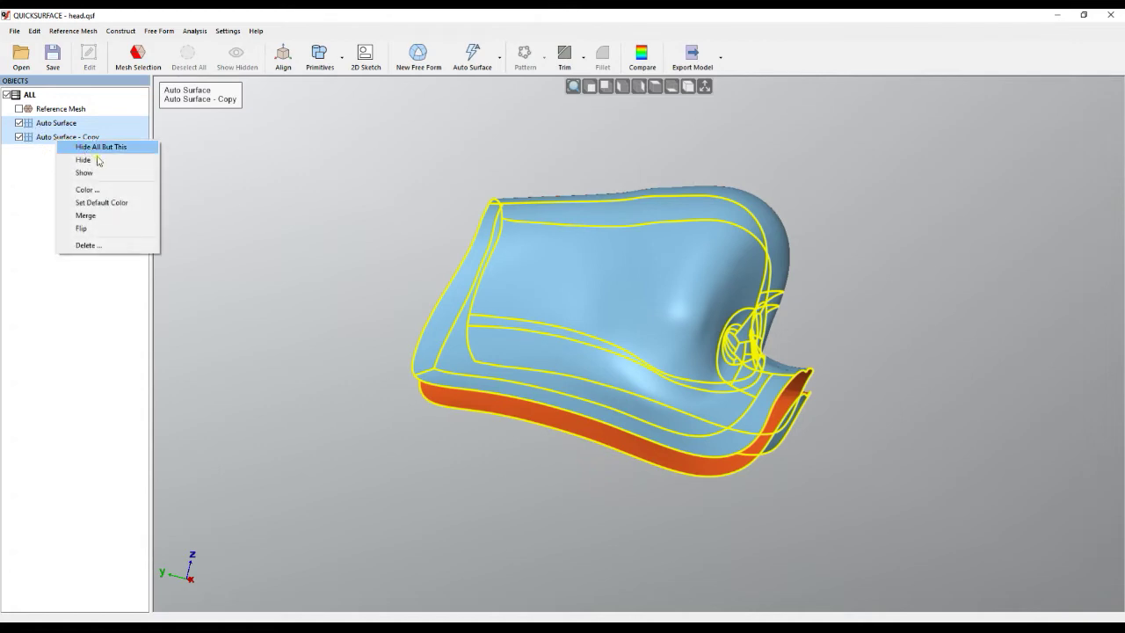
pyautogui.click(85, 216)
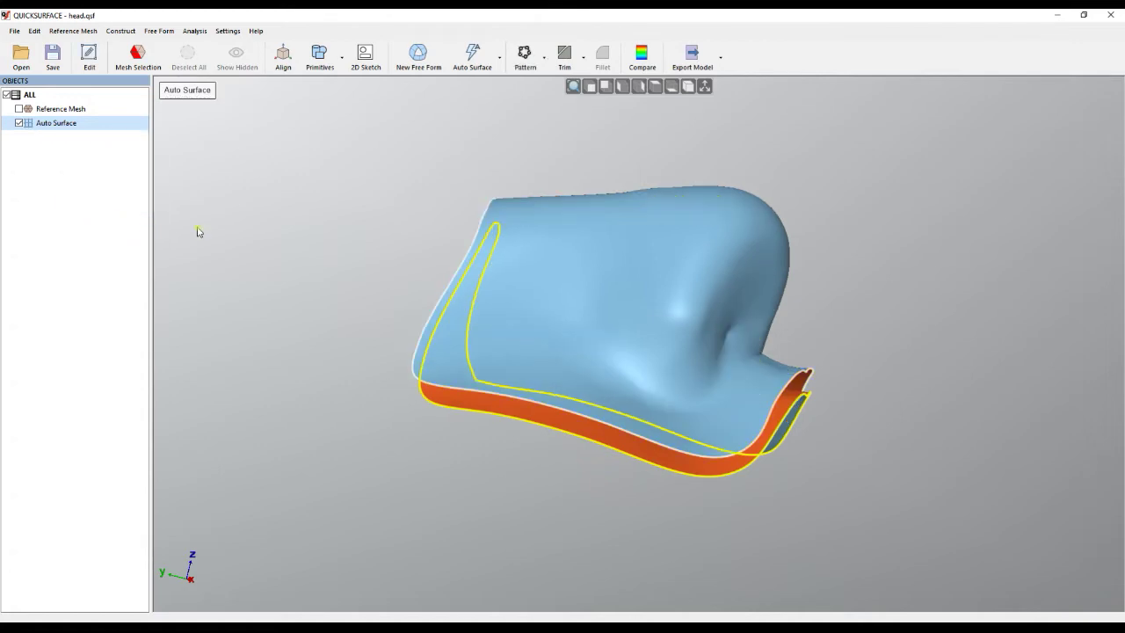
# Step: Toggle the merged Auto Surface's visibility and orbit to check the orange band
pyautogui.click(269, 244)
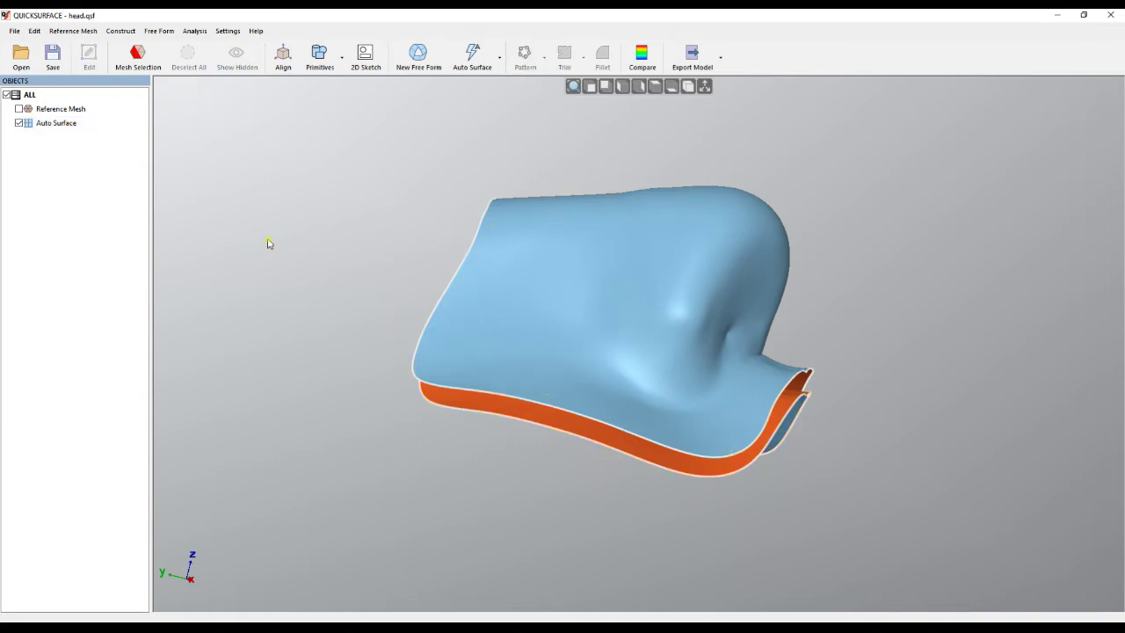
pyautogui.click(55, 123)
pyautogui.click(19, 123)
pyautogui.click(19, 123)
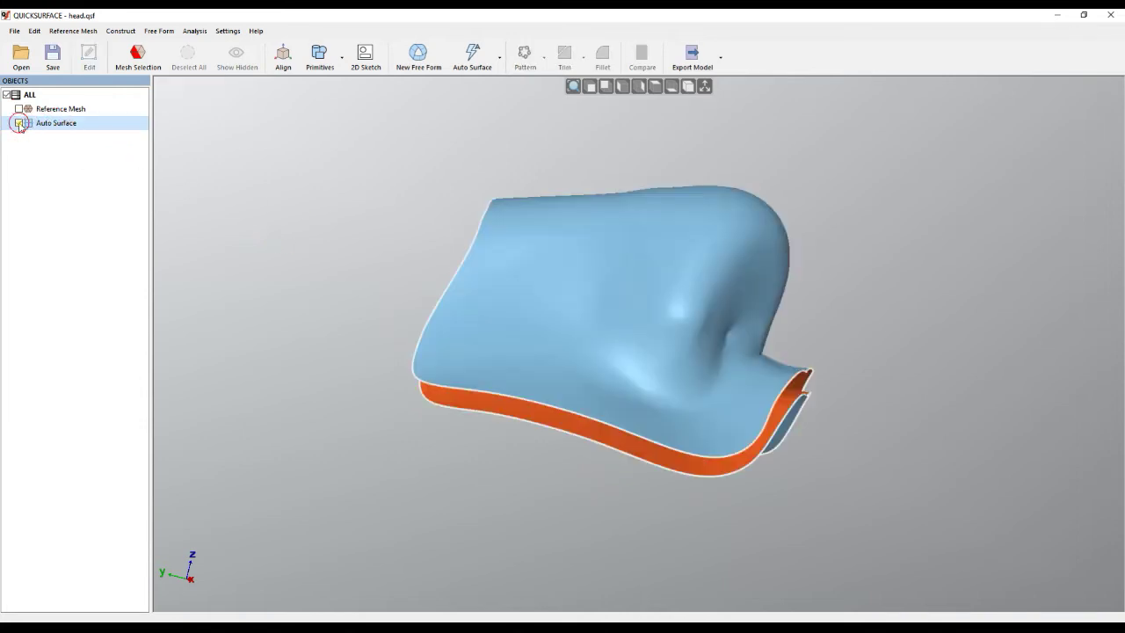
pyautogui.moveTo(398, 233); pyautogui.dragTo(420, 205, button='right')
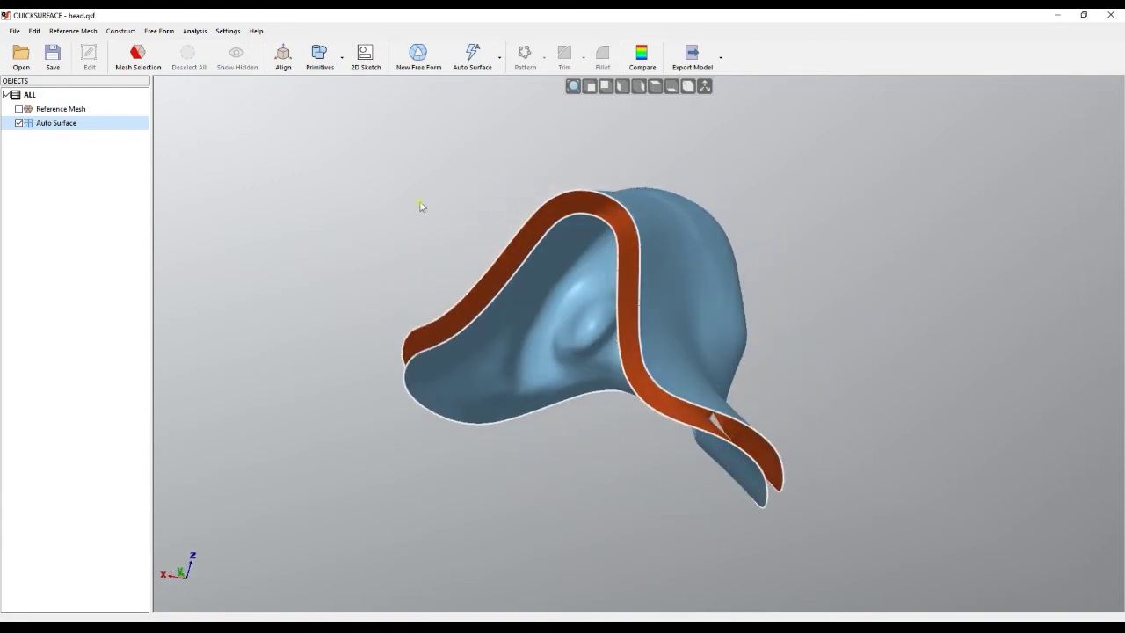
pyautogui.moveTo(454, 252); pyautogui.dragTo(421, 319, button='right')
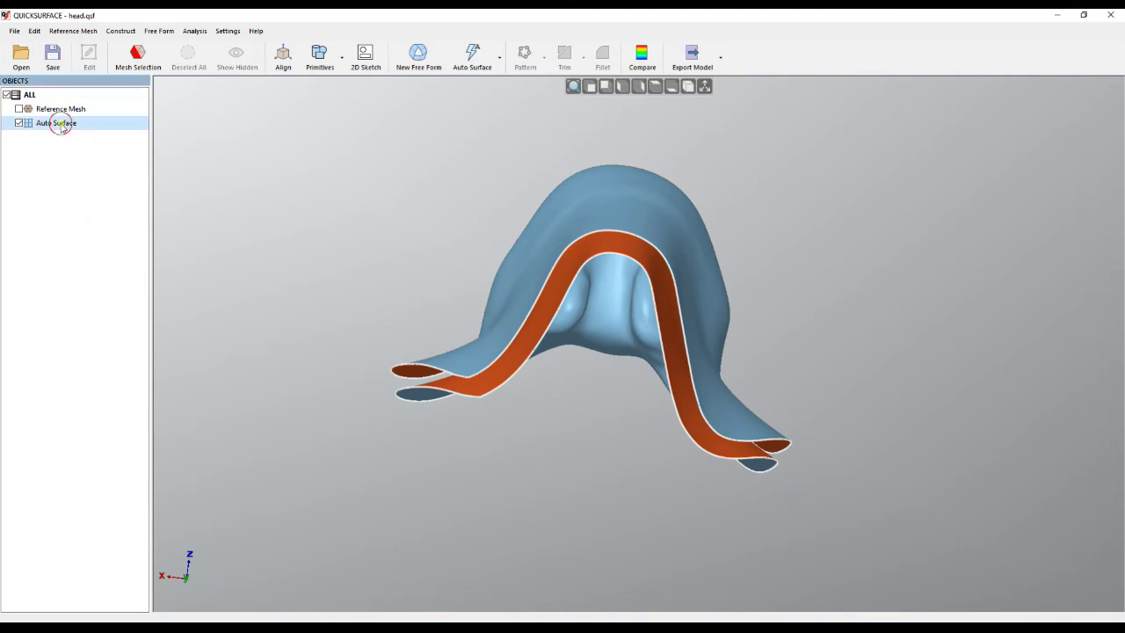
pyautogui.click(56, 123)
# Step: Edit the merged Auto Surface and bring up the Selection mode list
pyautogui.click(89, 58)
pyautogui.moveTo(554, 446); pyautogui.dragTo(801, 495, button='right')
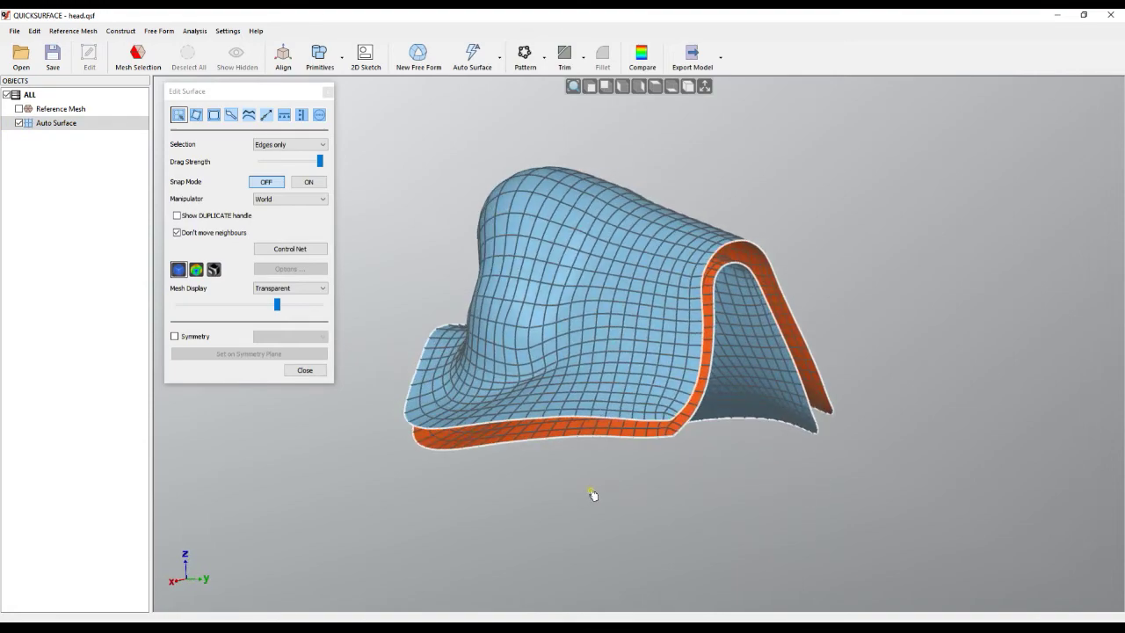
pyautogui.scroll(3, 593, 495)
pyautogui.moveTo(530, 494); pyautogui.dragTo(806, 491, button='right')
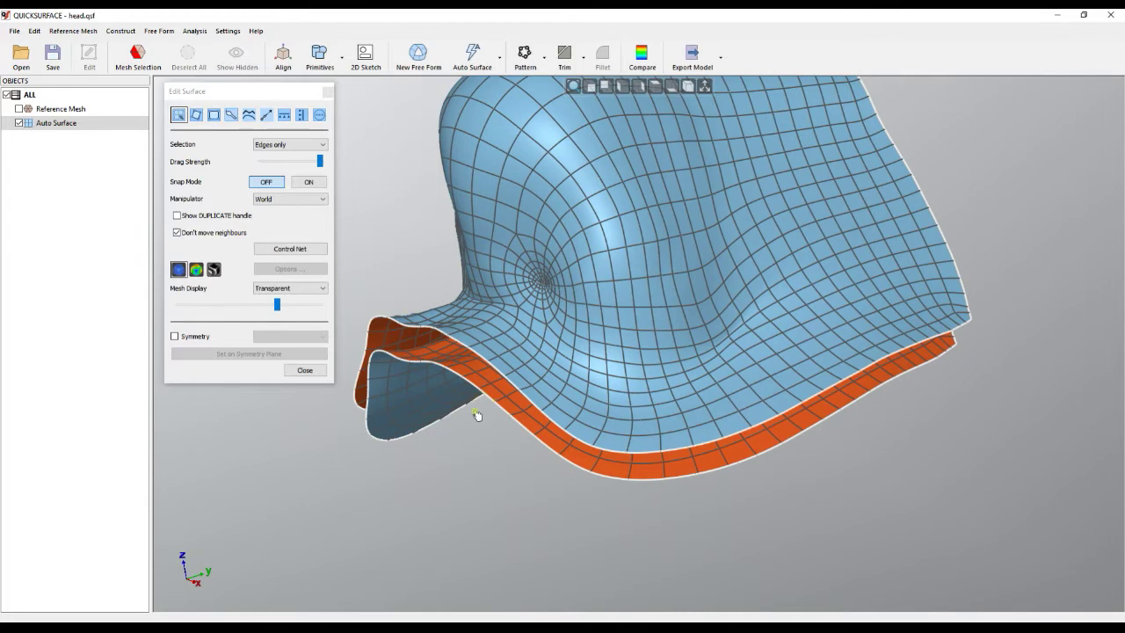
pyautogui.moveTo(477, 414); pyautogui.dragTo(634, 458, button='right')
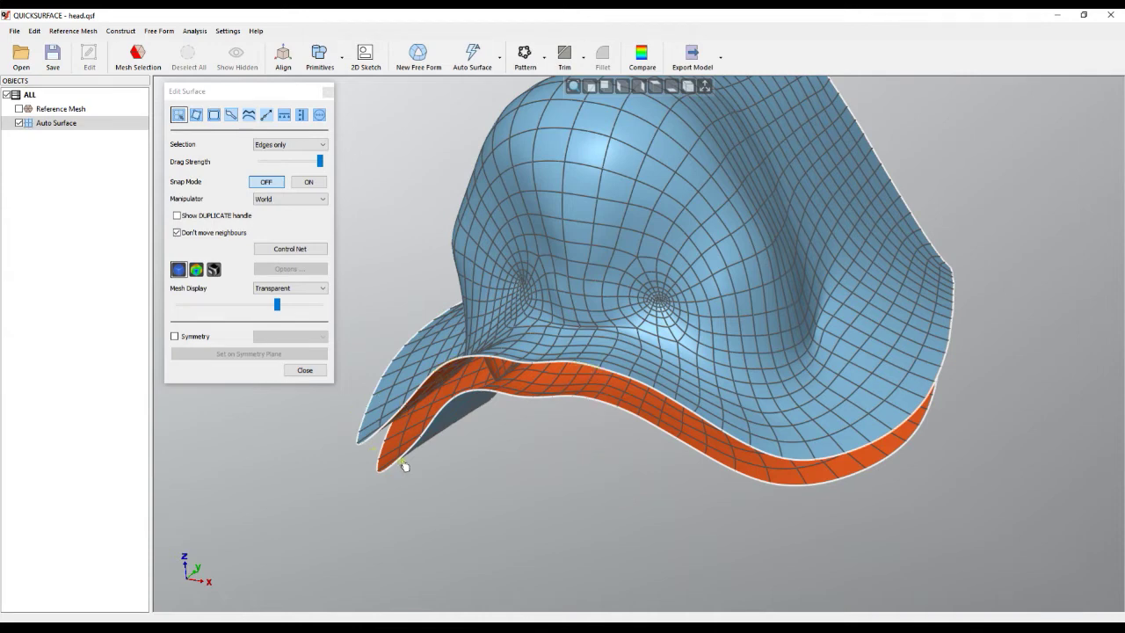
pyautogui.click(299, 147)
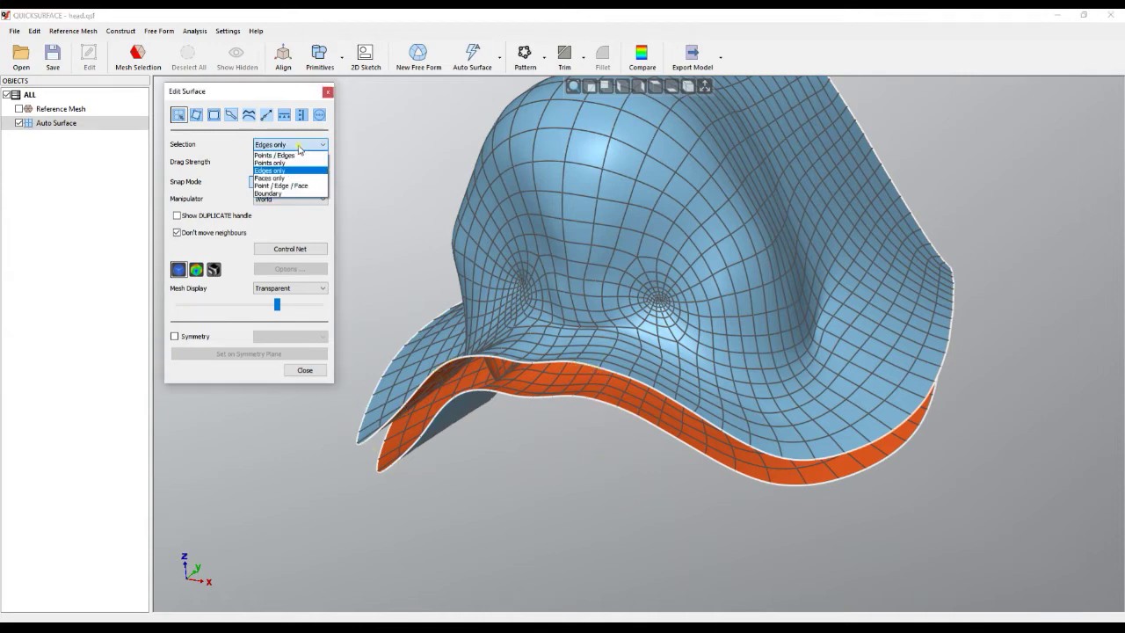
# Step: Use Boundary selection to select the open rims of the blue surface and orange offset
pyautogui.click(265, 194)
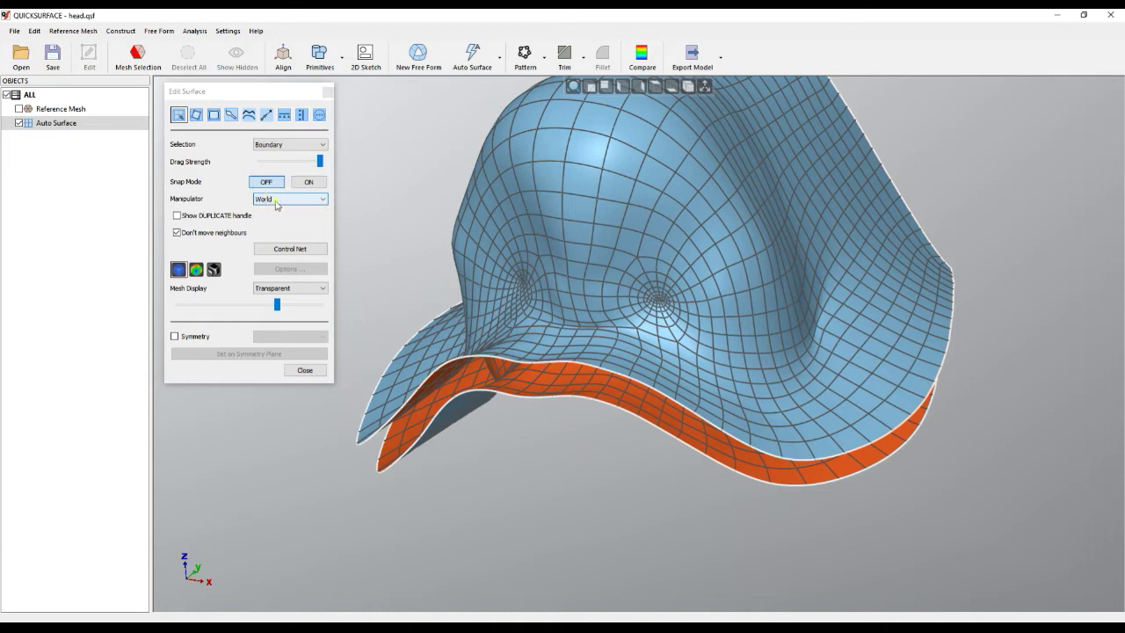
pyautogui.moveTo(550, 369); pyautogui.dragTo(589, 384, button='right')
pyautogui.scroll(3, 586, 389)
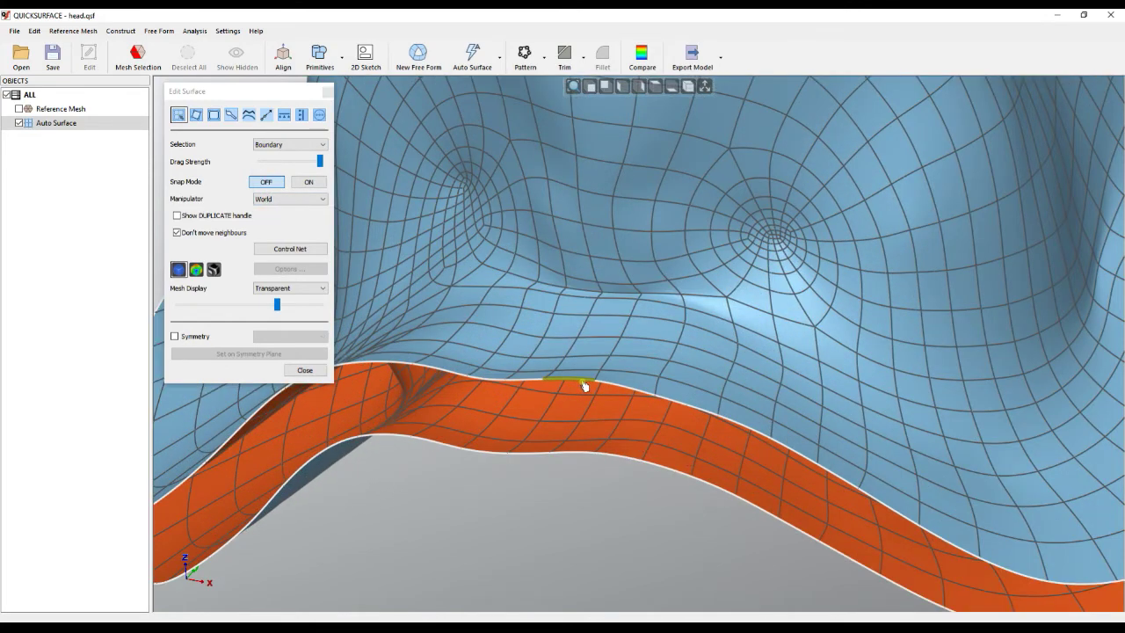
pyautogui.click(582, 383)
pyautogui.scroll(-5, 712, 327)
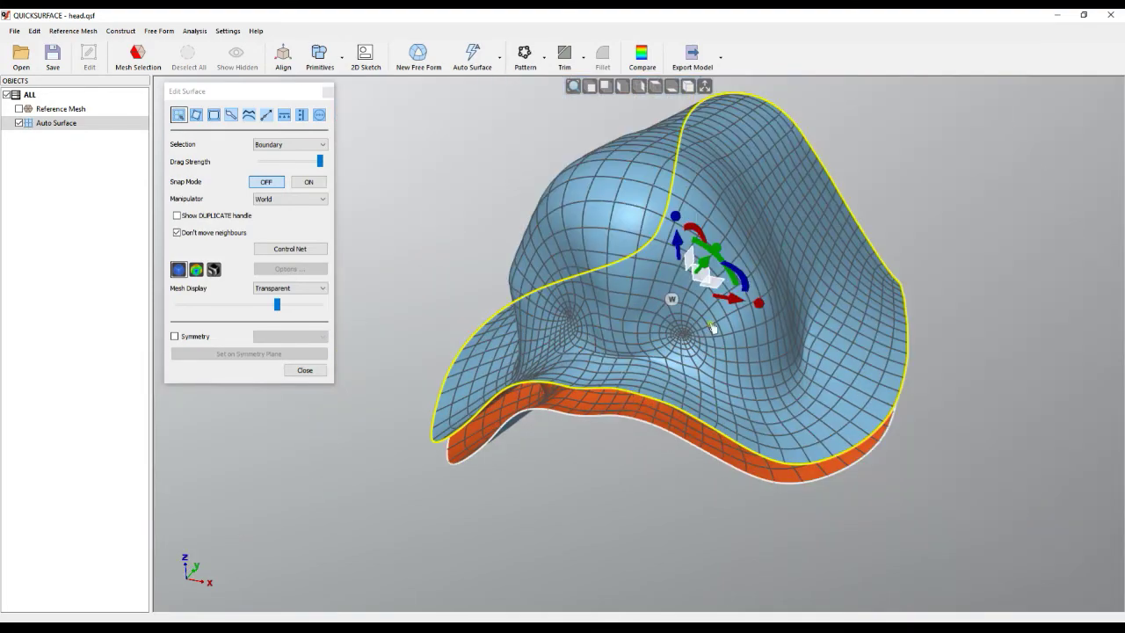
pyautogui.scroll(3, 594, 434)
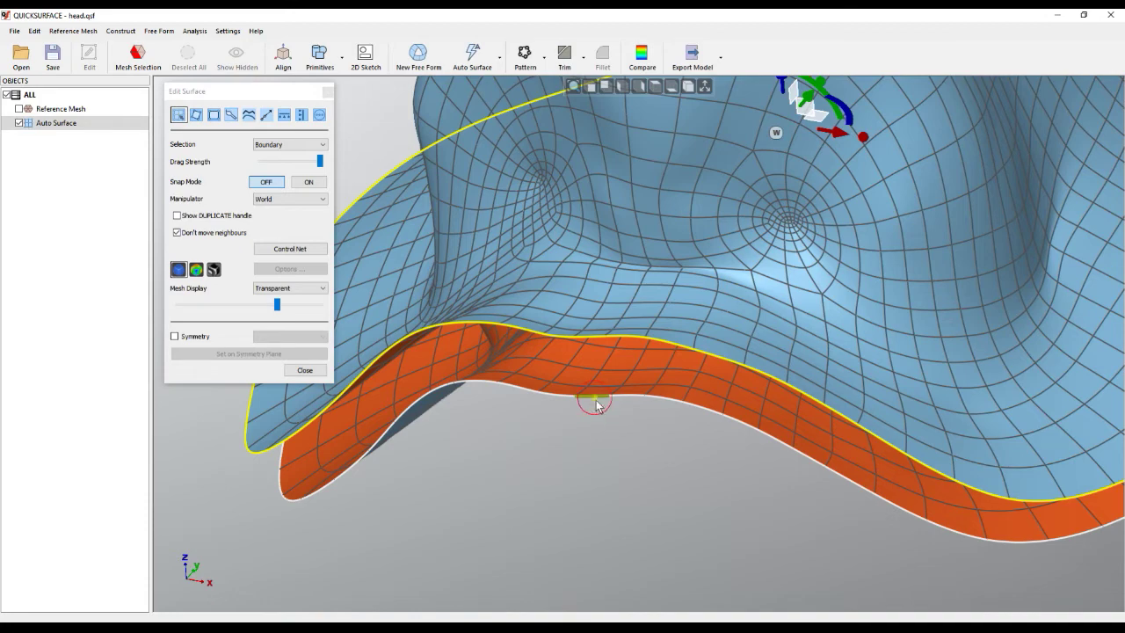
pyautogui.click(597, 401)
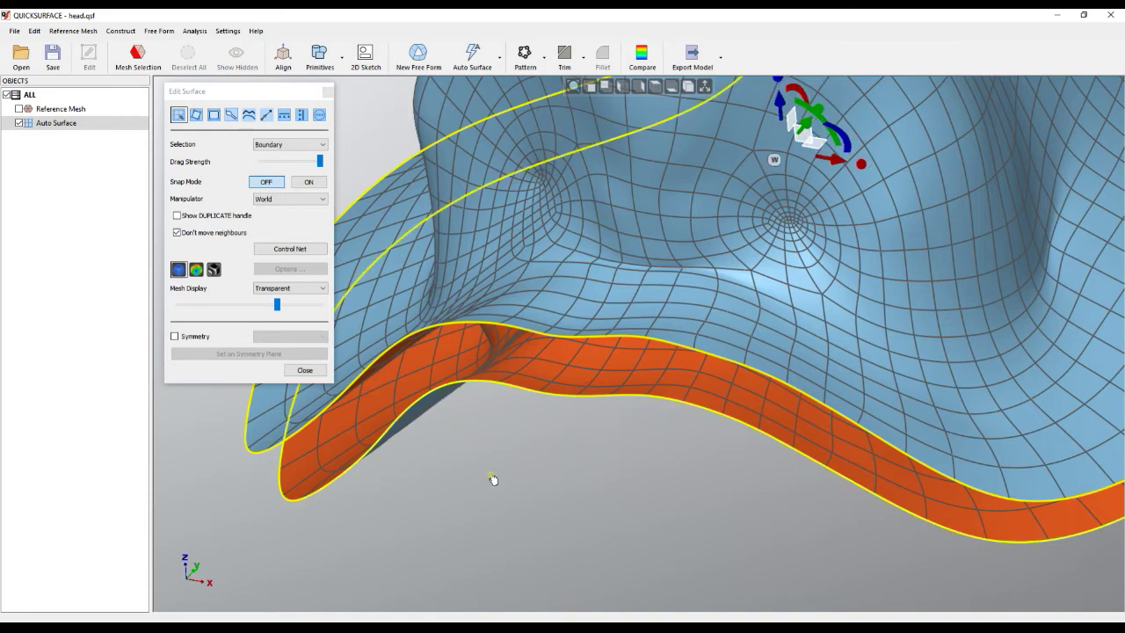
pyautogui.scroll(-5, 493, 479)
pyautogui.moveTo(542, 487); pyautogui.dragTo(538, 510, button='right')
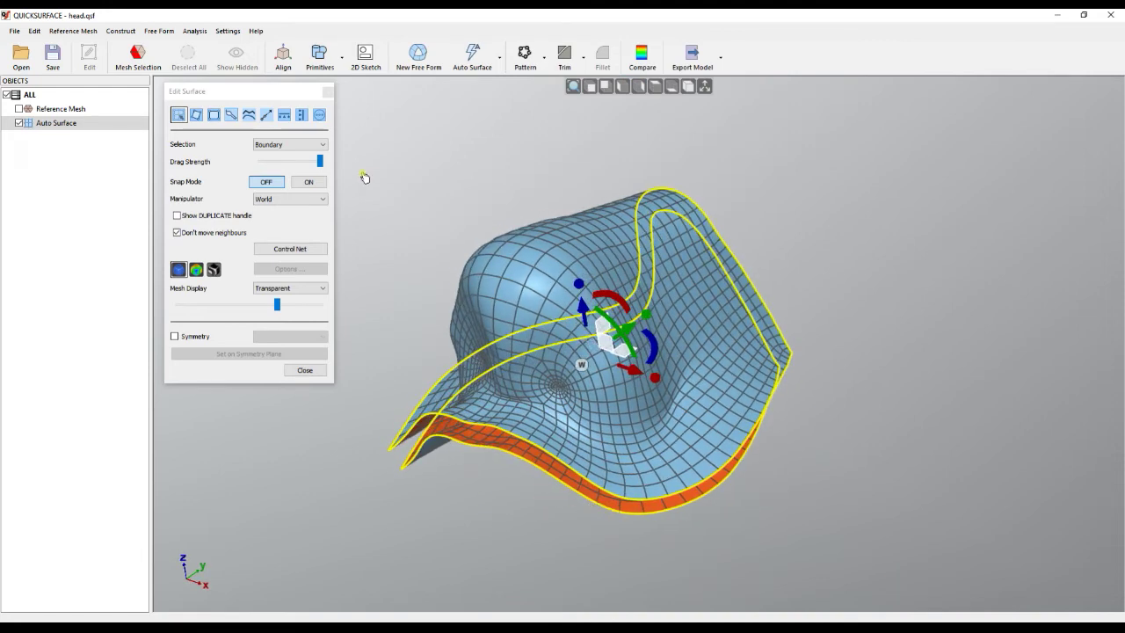
pyautogui.click(324, 121)
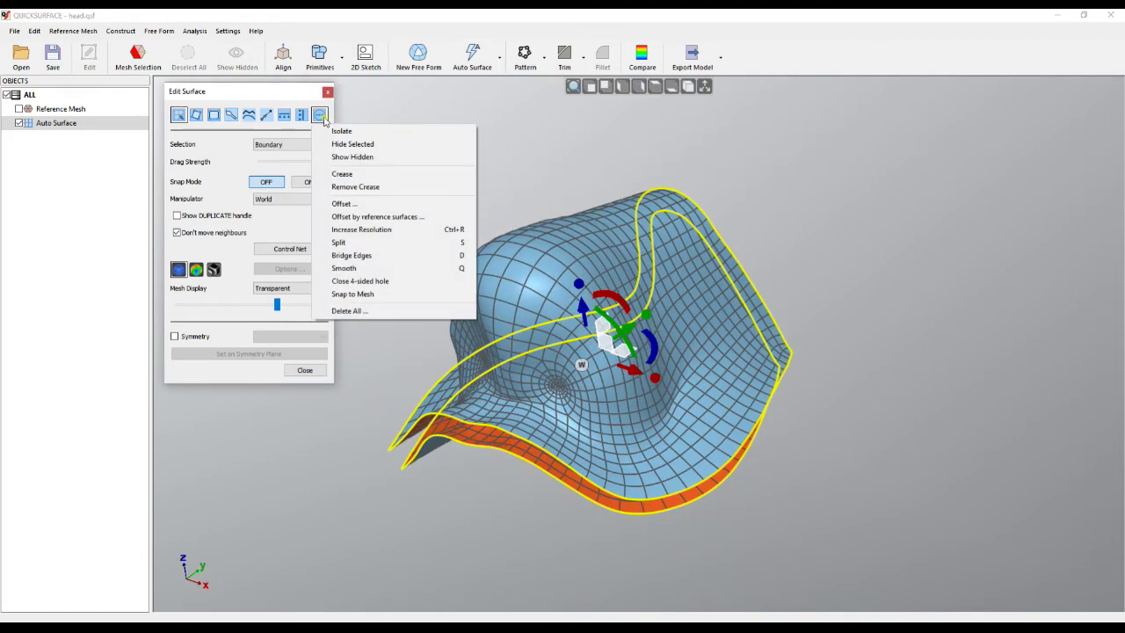
# Step: Apply Bridge Edges to the two selected rims and inspect the rounded shell
pyautogui.click(359, 261)
pyautogui.scroll(3, 536, 512)
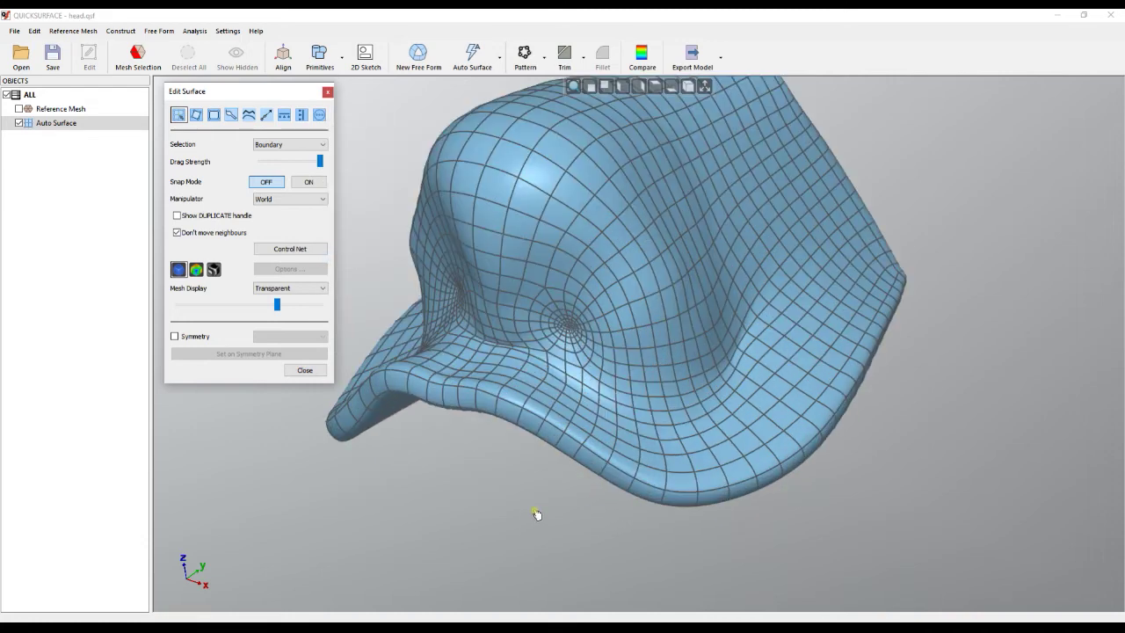
pyautogui.moveTo(624, 501); pyautogui.dragTo(595, 457, button='middle')
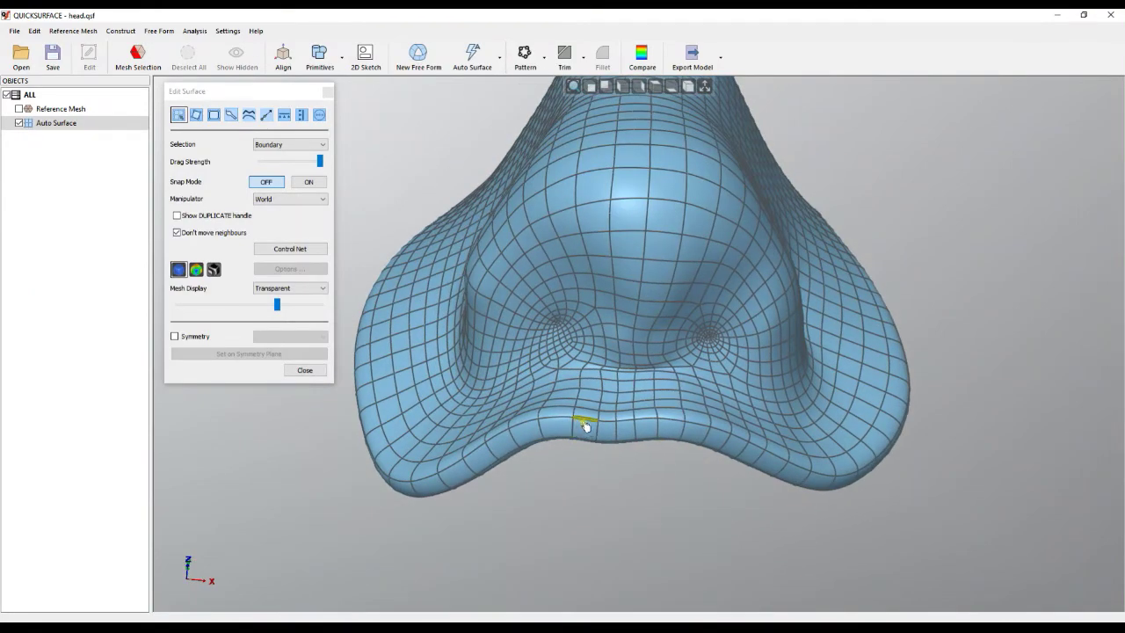
pyautogui.click(34, 31)
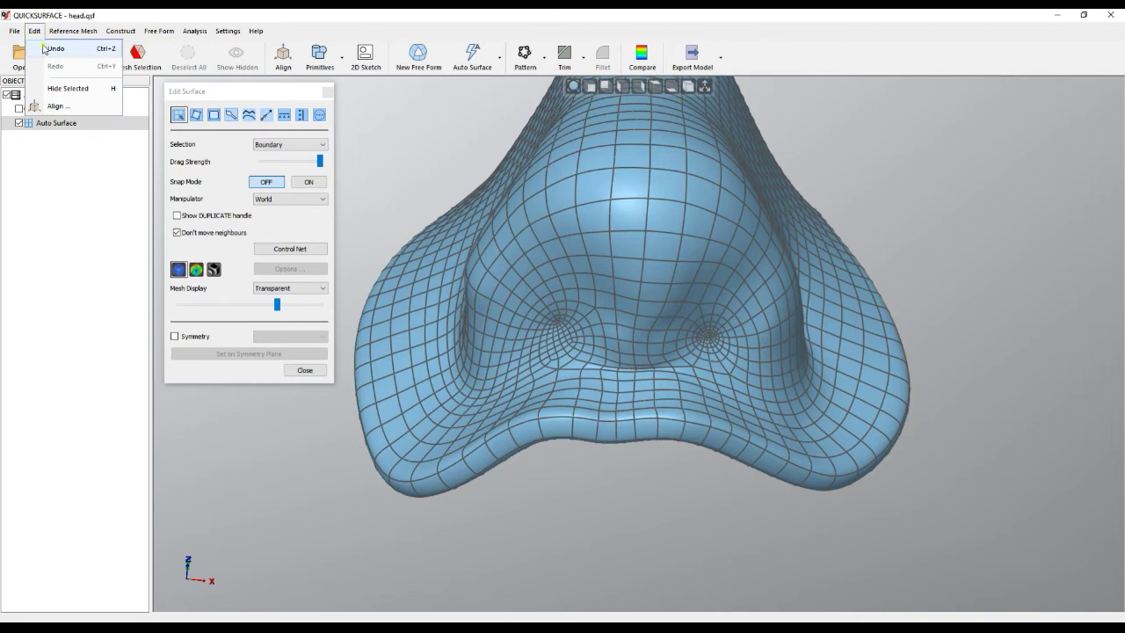
# Step: Undo the rounded bridge and apply Crease to both selected rims instead
pyautogui.click(44, 48)
pyautogui.moveTo(692, 383); pyautogui.dragTo(712, 391, button='middle')
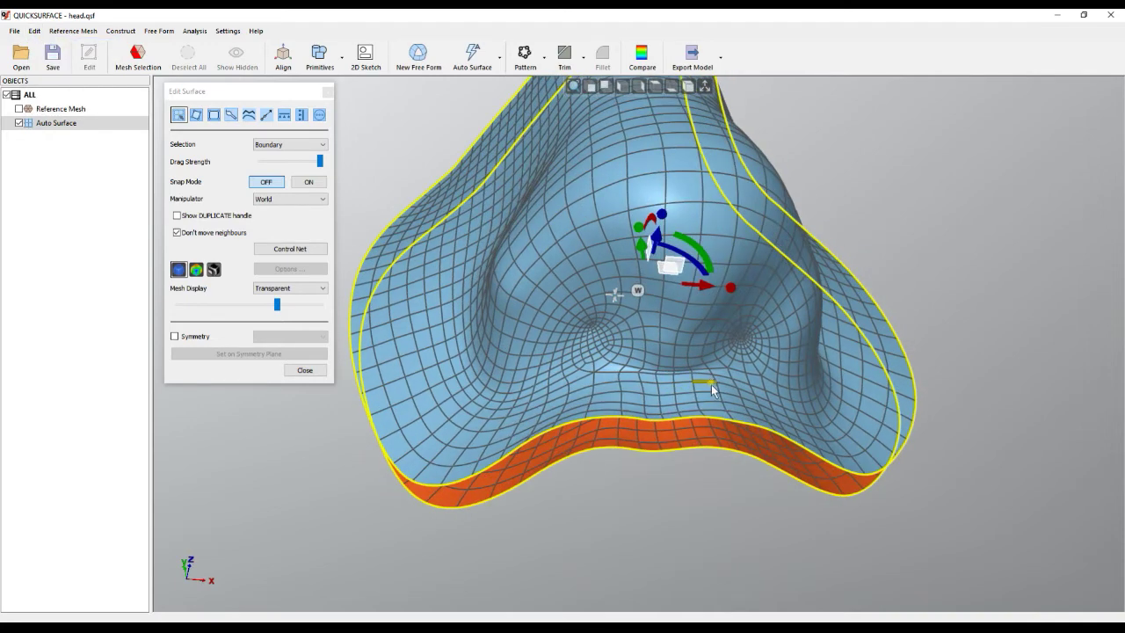
pyautogui.scroll(-3, 733, 389)
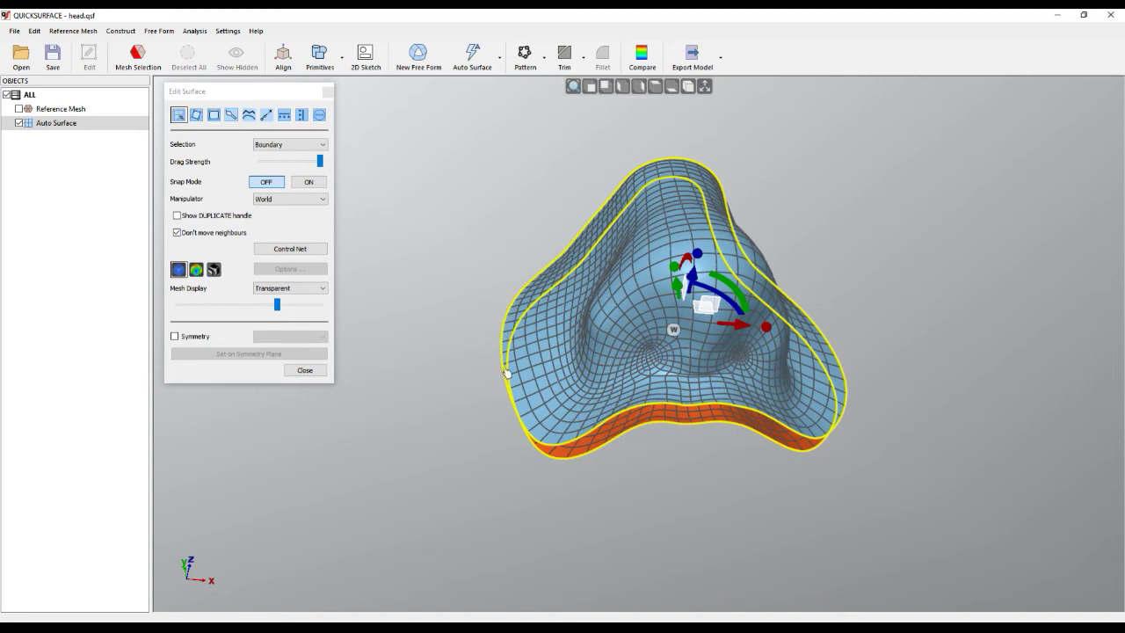
pyautogui.click(320, 116)
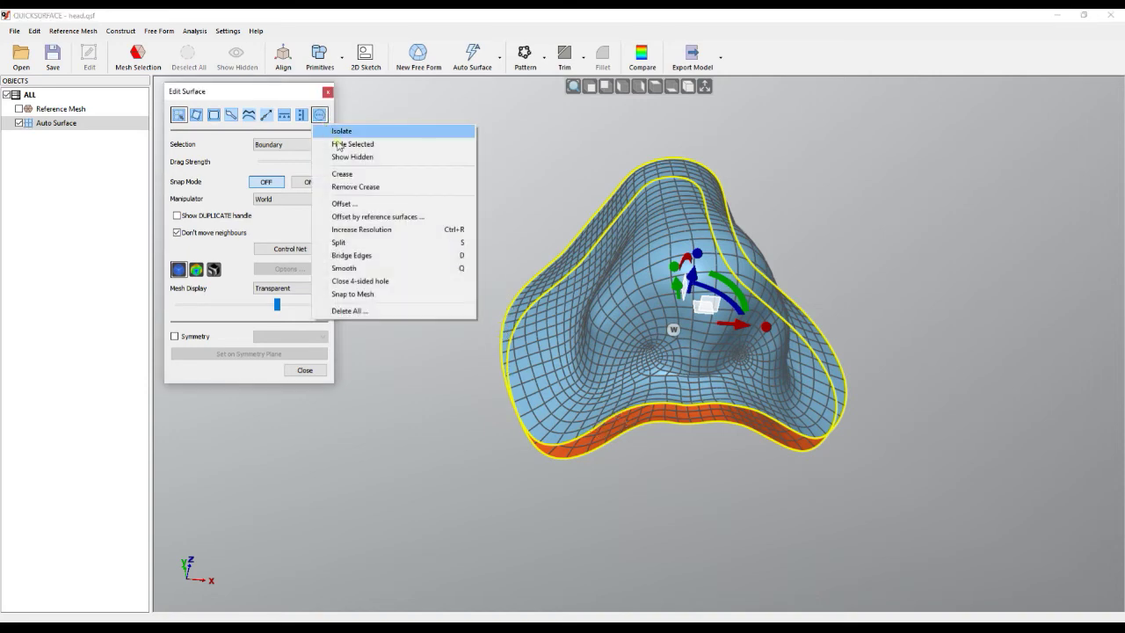
pyautogui.click(380, 175)
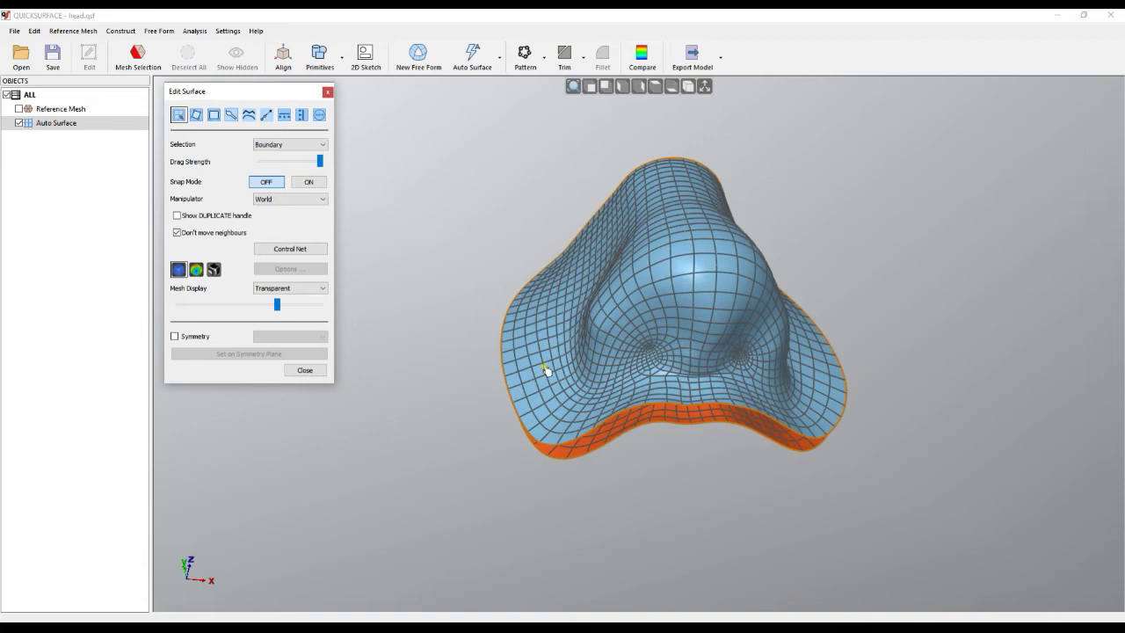
# Step: Select both creased rims and join them with Bridge Edges into a straight side wall
pyautogui.scroll(3, 544, 370)
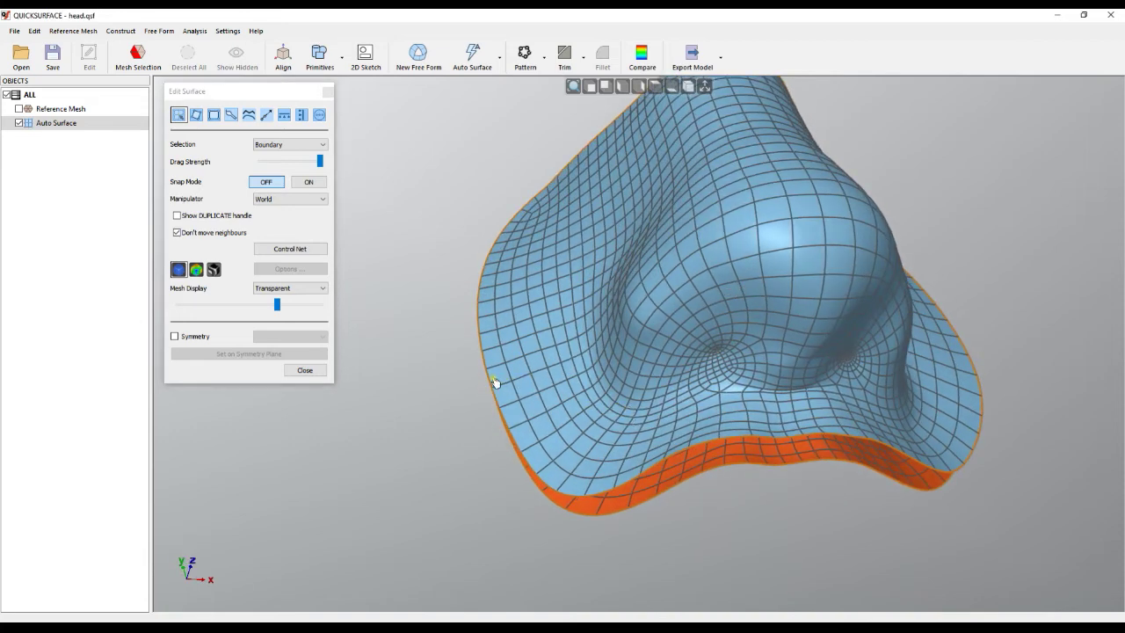
pyautogui.moveTo(572, 374); pyautogui.dragTo(526, 346, button='right')
pyautogui.scroll(2, 525, 345)
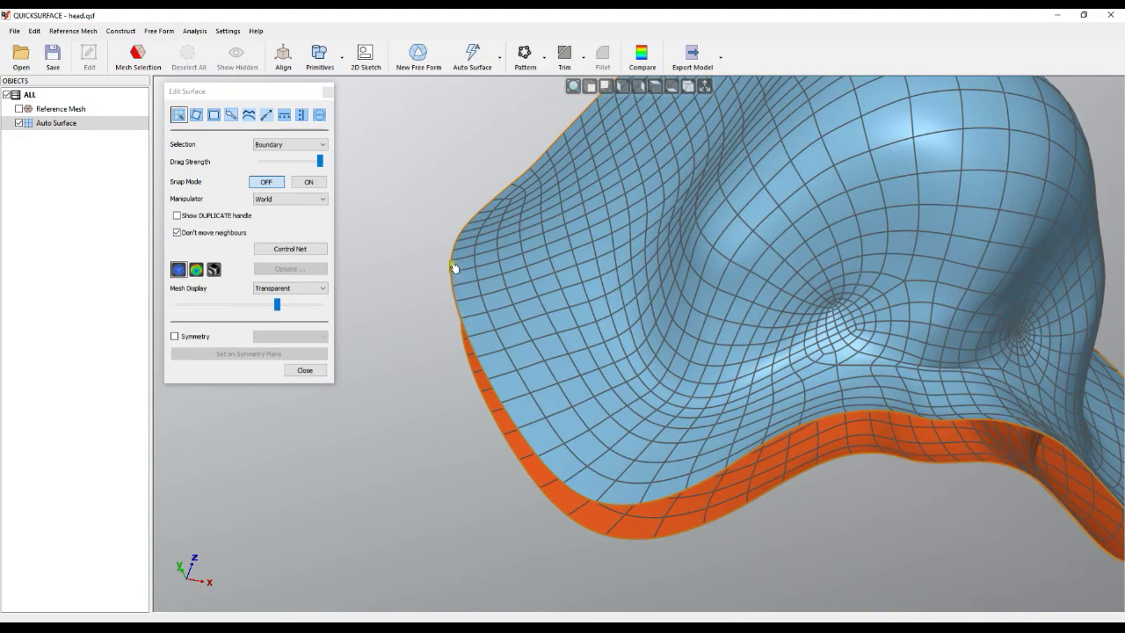
pyautogui.scroll(3, 454, 279)
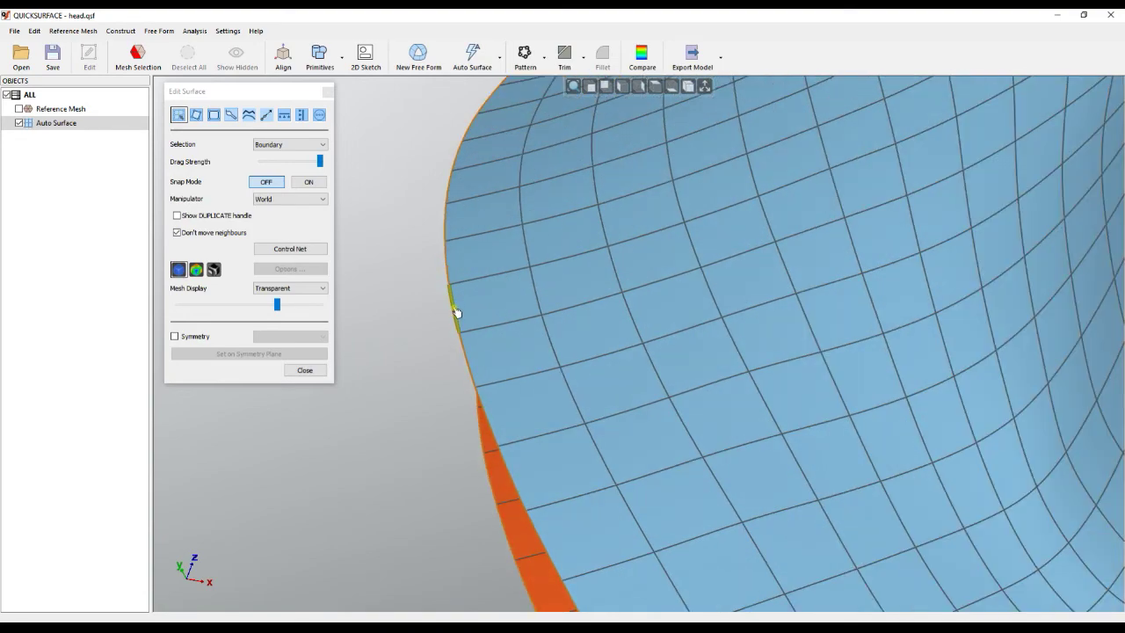
pyautogui.scroll(-2, 452, 313)
pyautogui.scroll(-3, 502, 322)
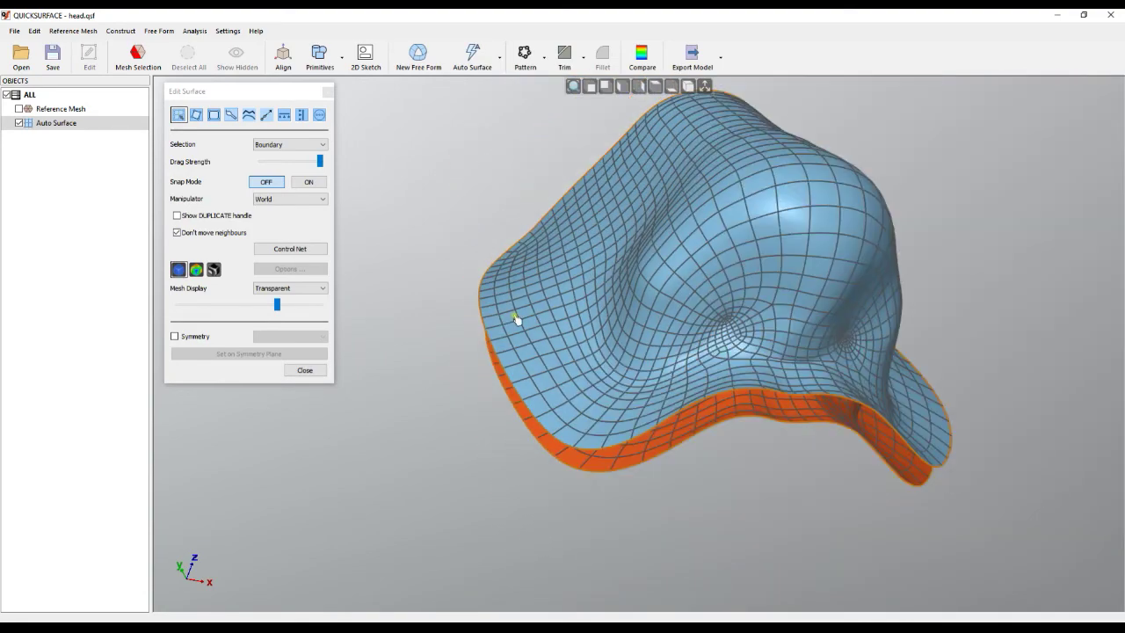
pyautogui.moveTo(555, 326); pyautogui.dragTo(536, 304, button='right')
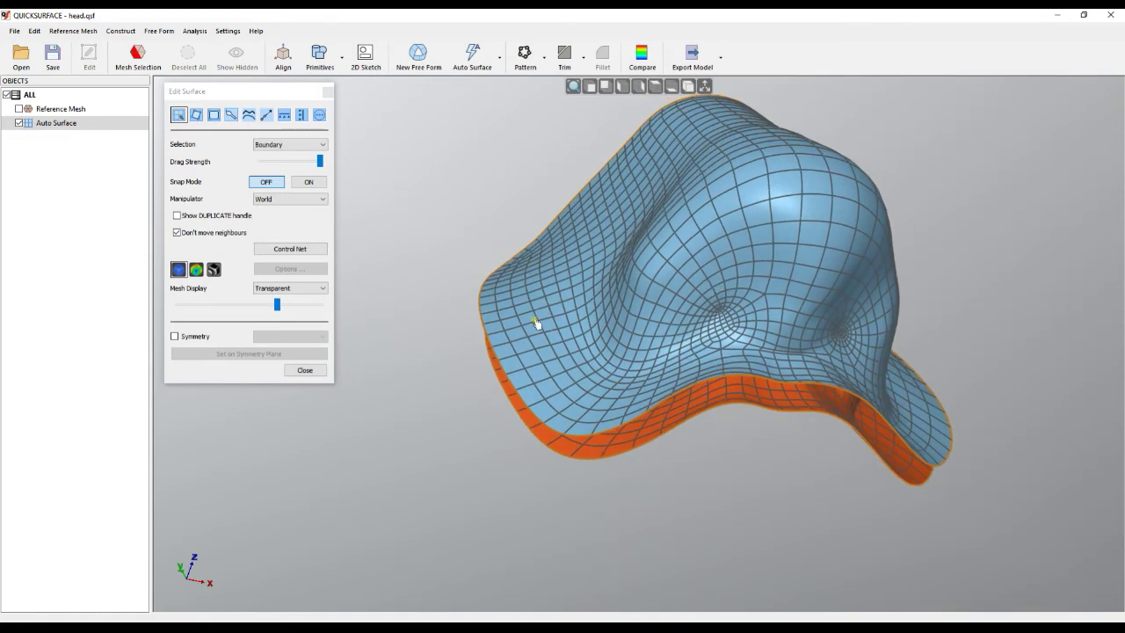
pyautogui.click(539, 422)
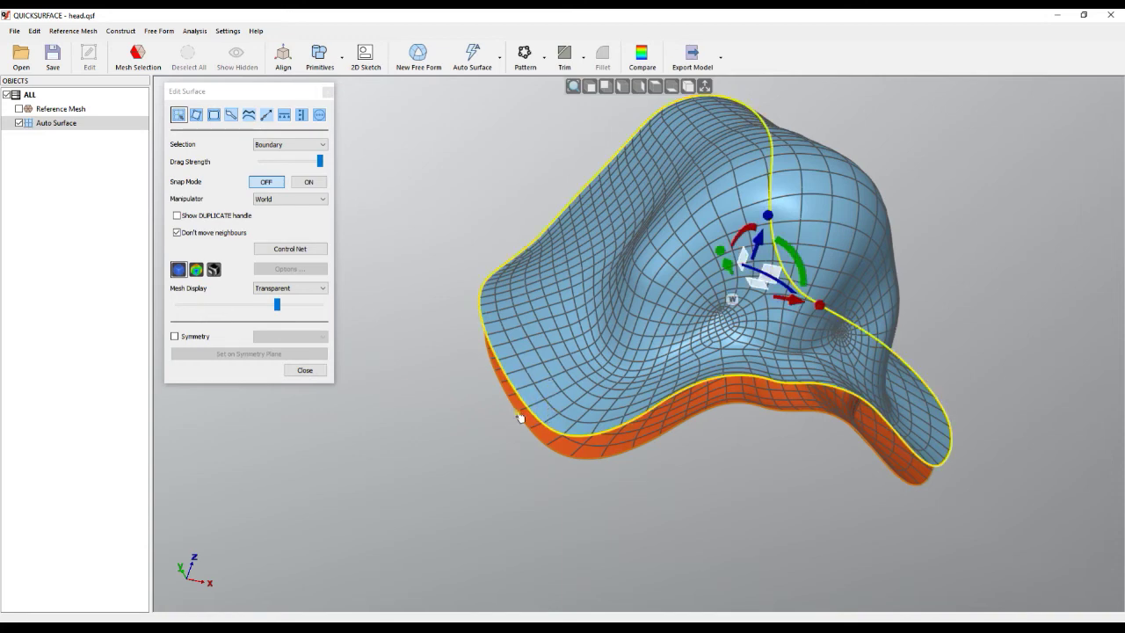
pyautogui.click(523, 426)
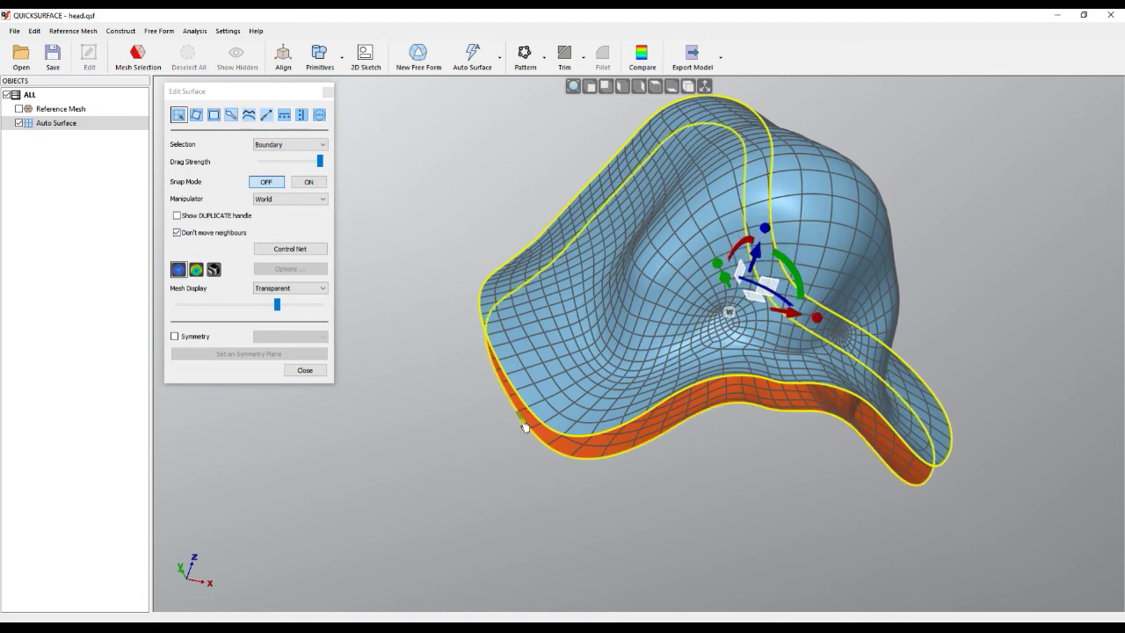
pyautogui.click(319, 116)
pyautogui.click(351, 255)
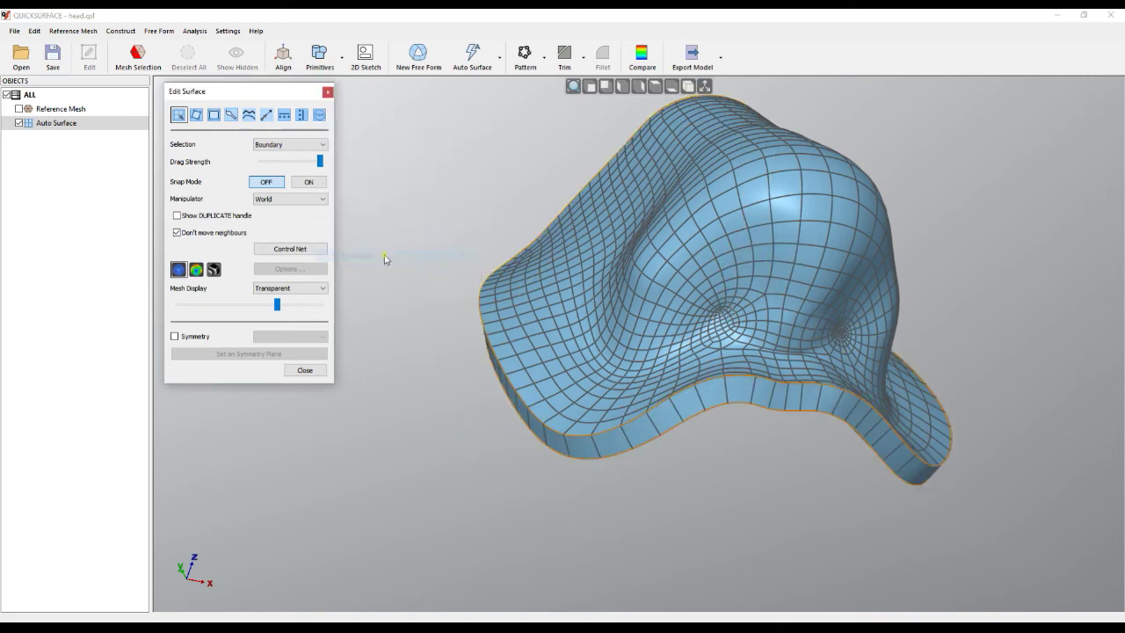
pyautogui.click(736, 370)
pyautogui.moveTo(721, 432); pyautogui.dragTo(655, 366, button='right')
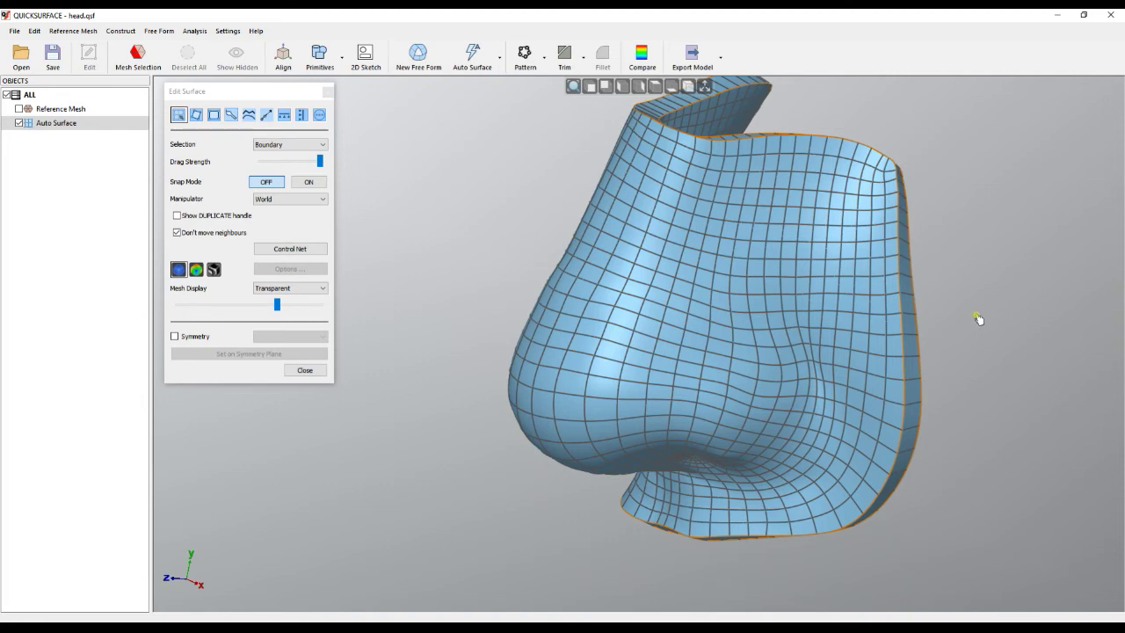
pyautogui.moveTo(514, 204); pyautogui.dragTo(534, 224, button='right')
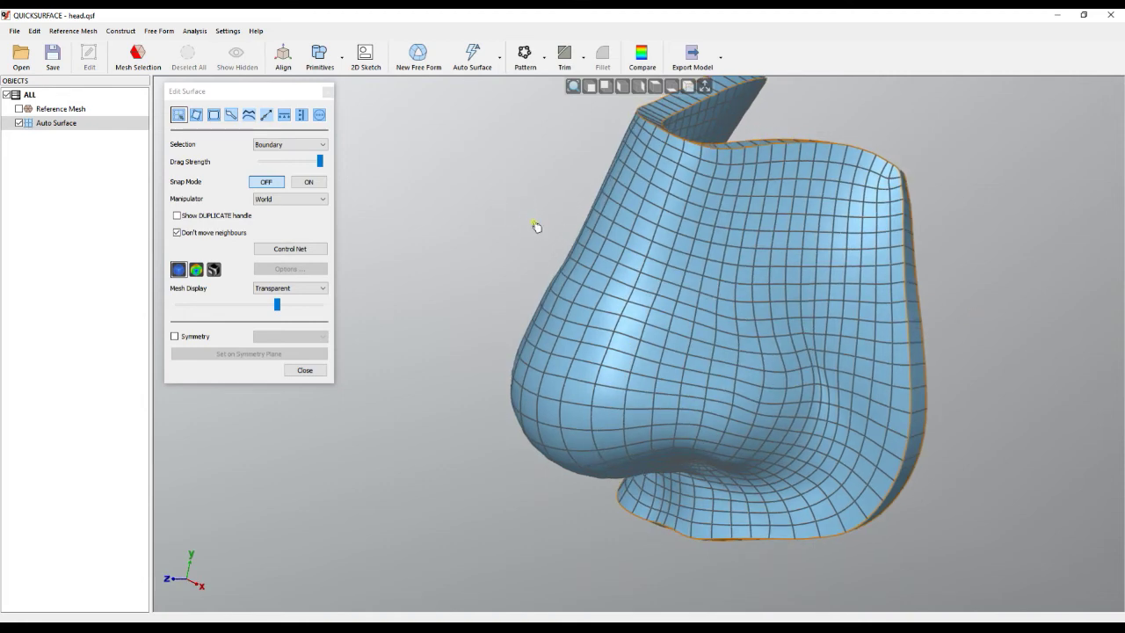
pyautogui.hotkey('ctrl', 'a')
# Step: Select the upper-right boundary band edges and Split them into a separate strip
pyautogui.moveTo(538, 223); pyautogui.dragTo(553, 252, button='right')
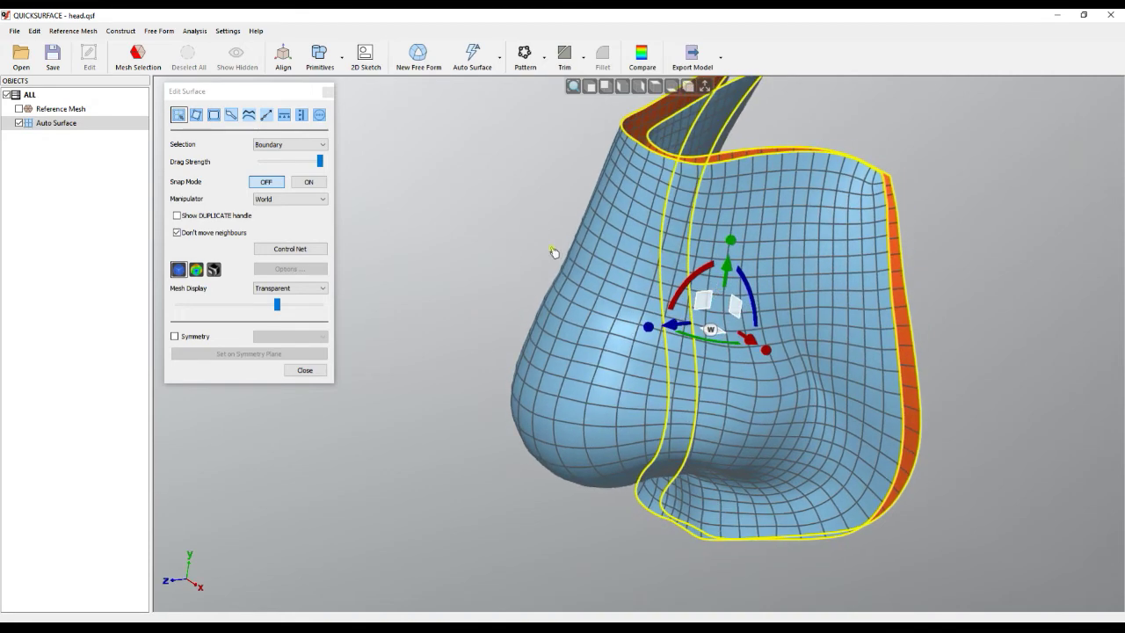
pyautogui.scroll(5, 954, 167)
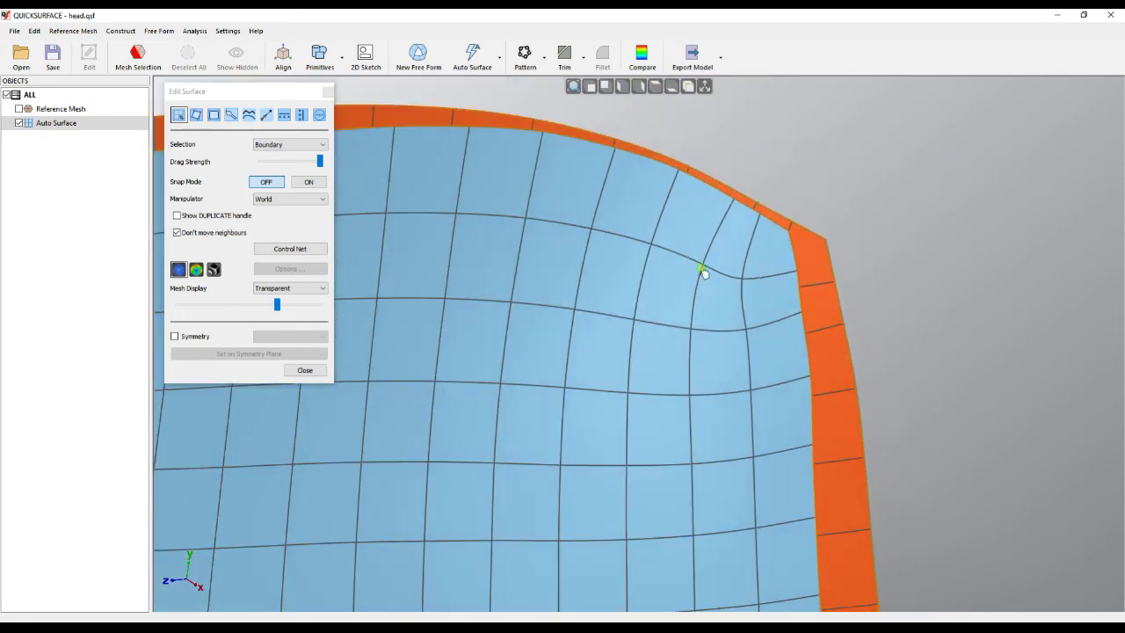
pyautogui.moveTo(703, 268); pyautogui.dragTo(693, 311, button='right')
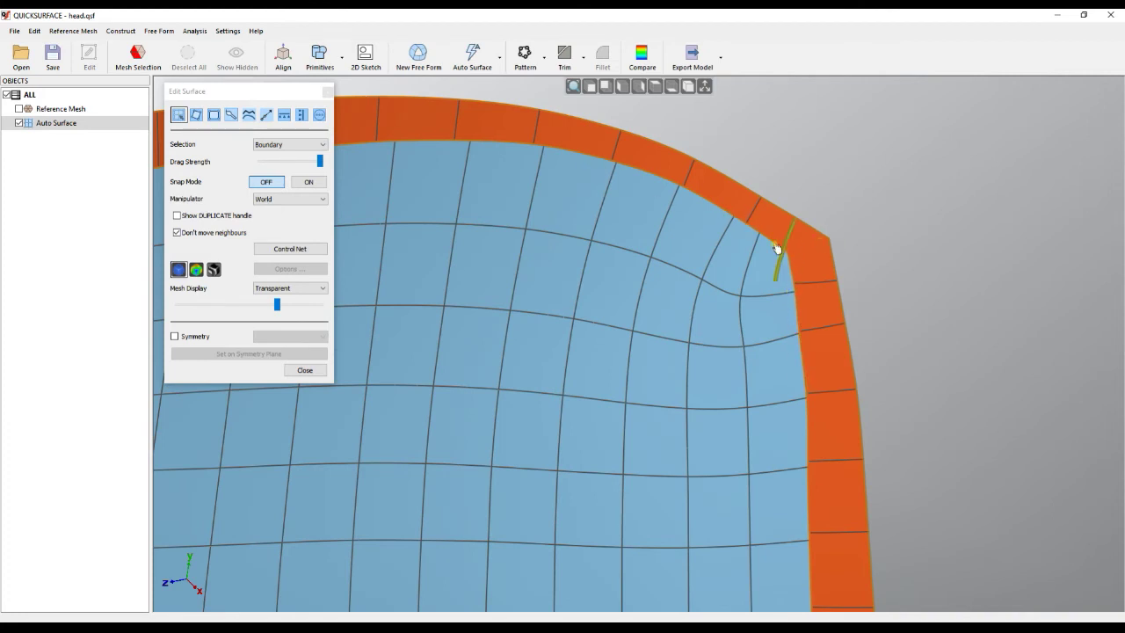
pyautogui.moveTo(716, 267); pyautogui.dragTo(756, 217, button='right')
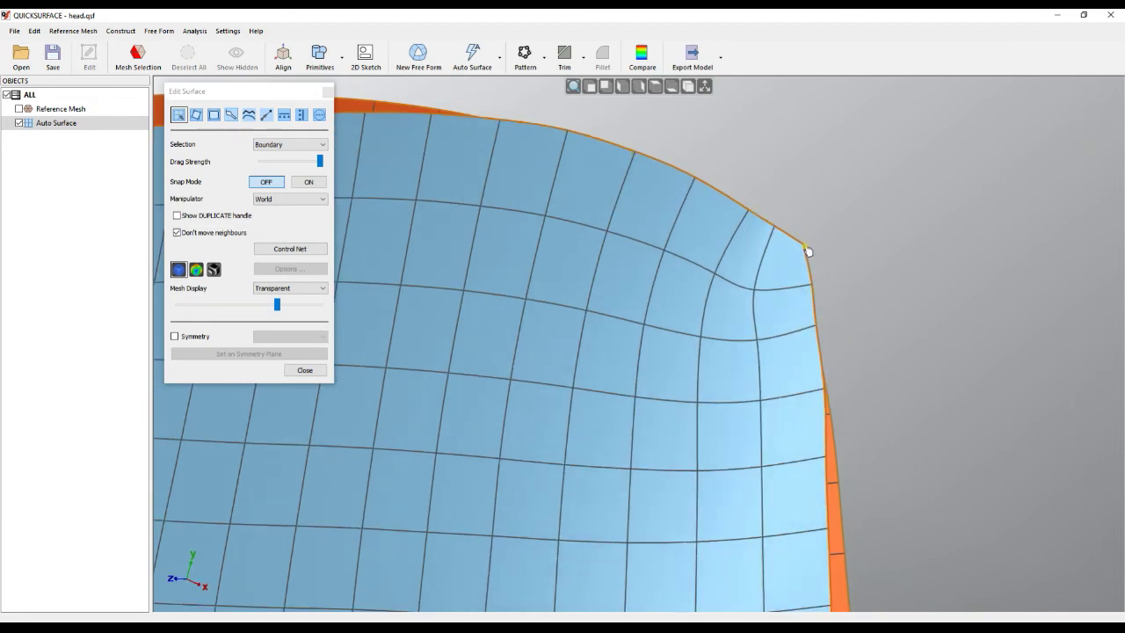
pyautogui.moveTo(831, 273); pyautogui.dragTo(733, 252, button='right')
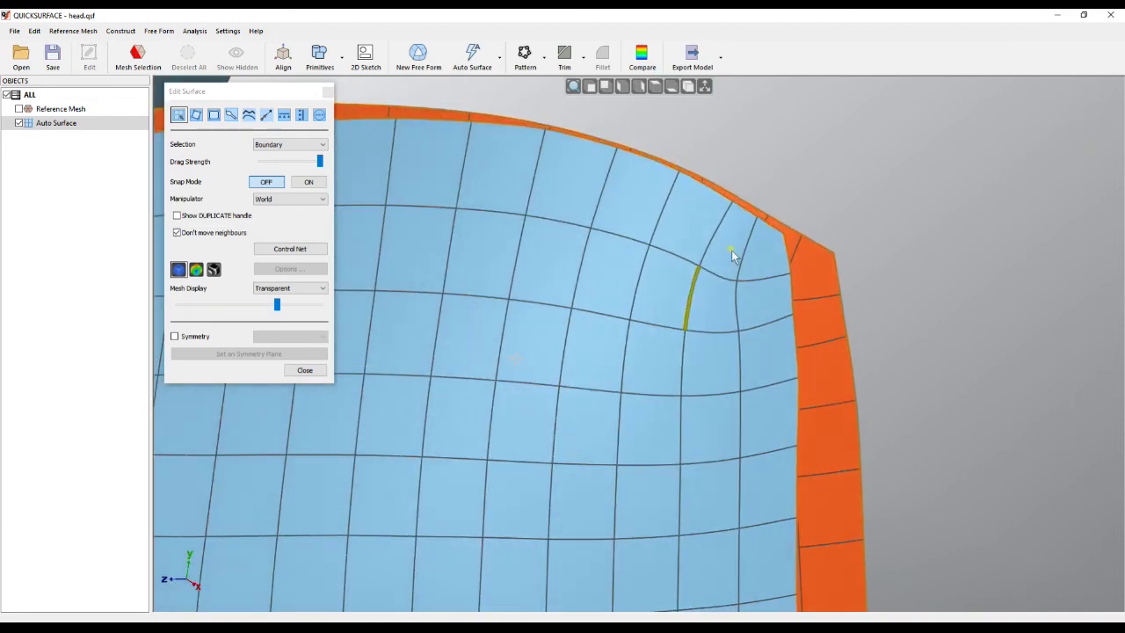
pyautogui.click(718, 195)
pyautogui.click(840, 253)
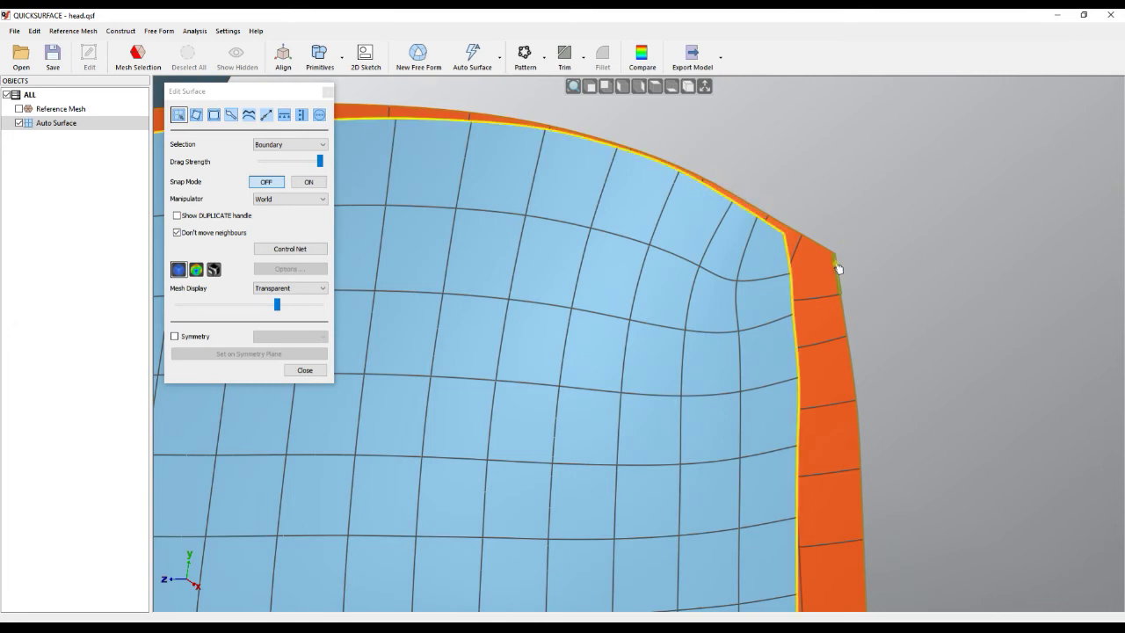
pyautogui.click(319, 114)
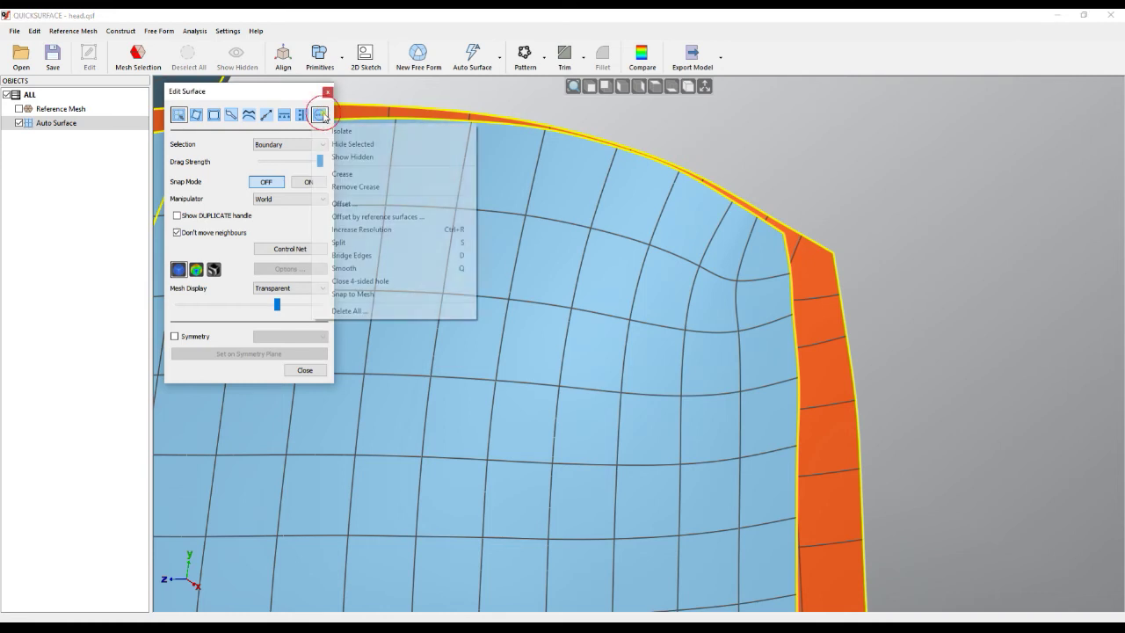
pyautogui.click(381, 244)
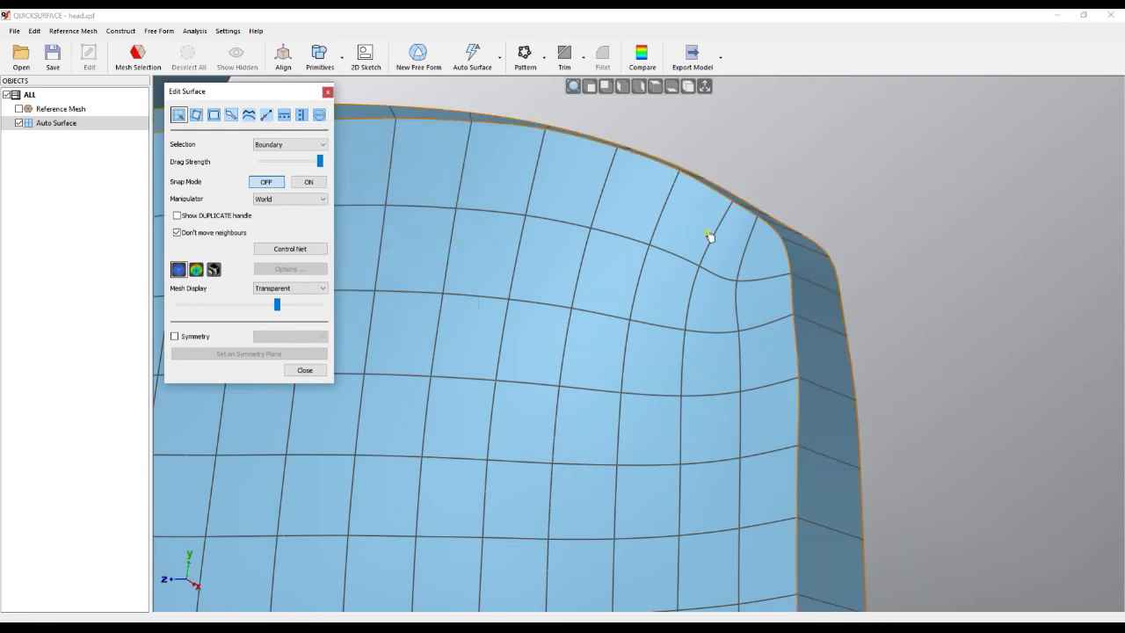
# Step: Set the Selection mode to Points / Edges for picking the strip's corner
pyautogui.moveTo(707, 265); pyautogui.dragTo(736, 281, button='right')
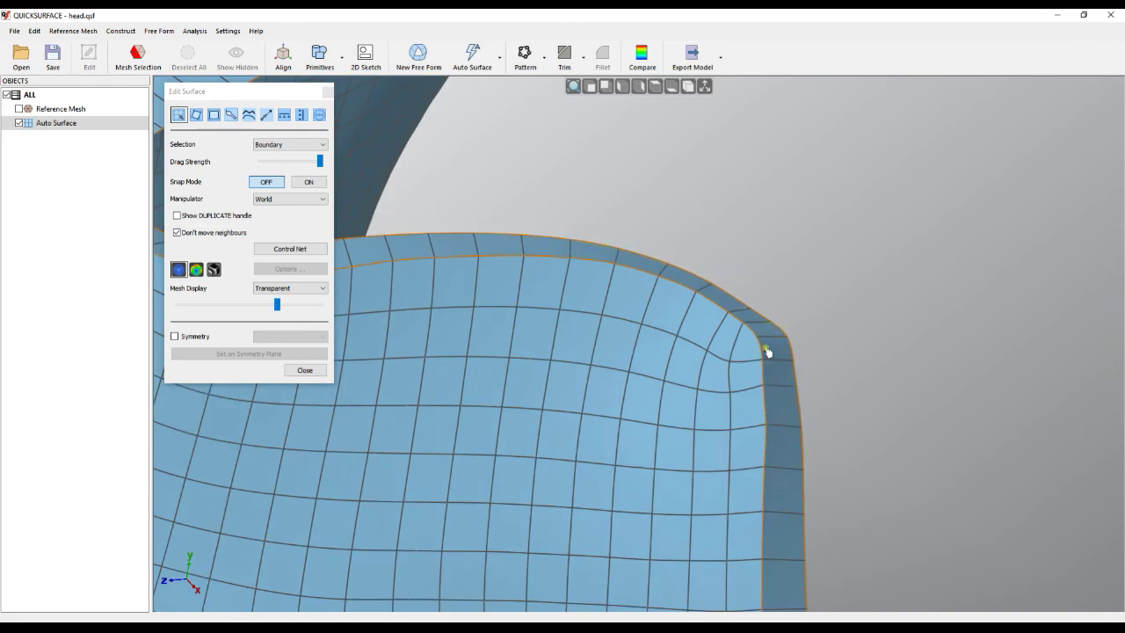
pyautogui.scroll(2, 776, 351)
pyautogui.scroll(1, 772, 351)
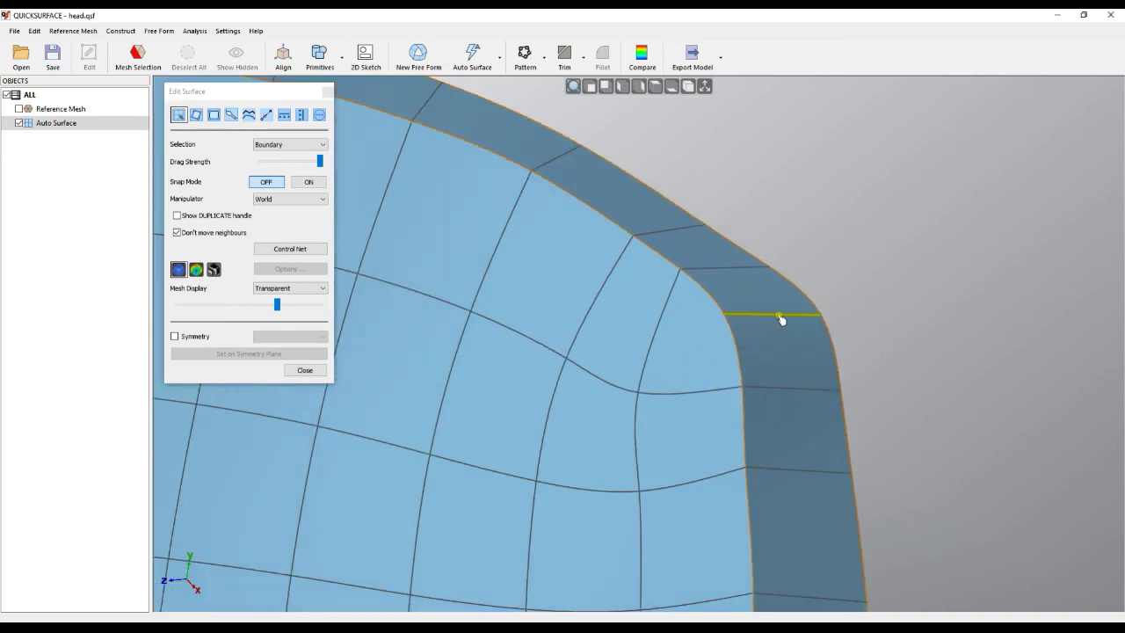
pyautogui.click(297, 142)
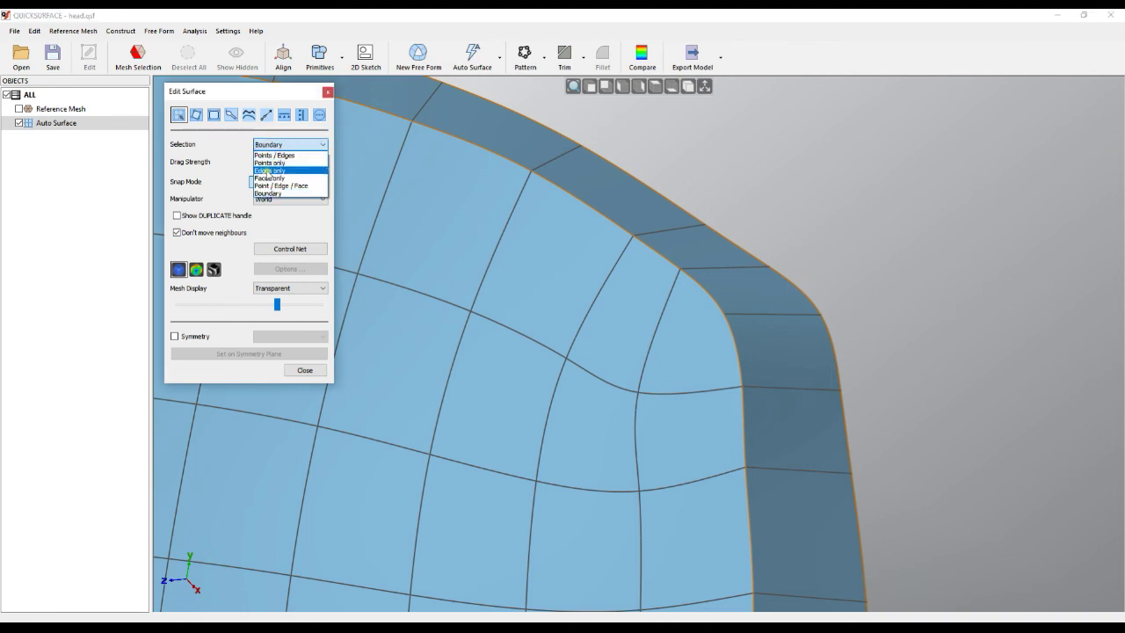
pyautogui.click(268, 170)
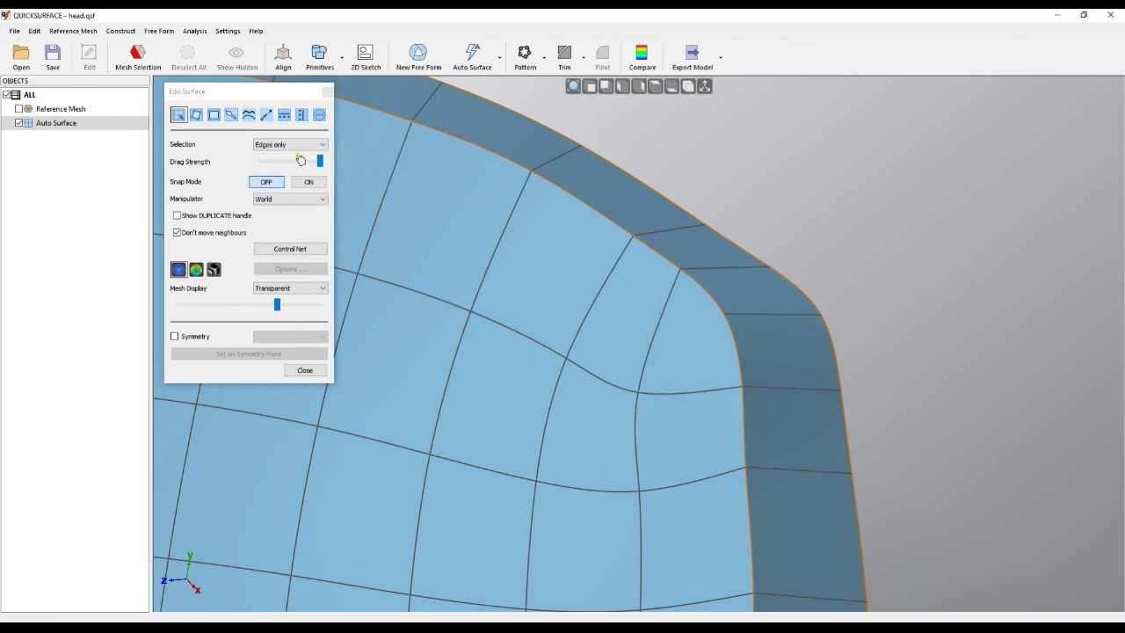
pyautogui.click(299, 145)
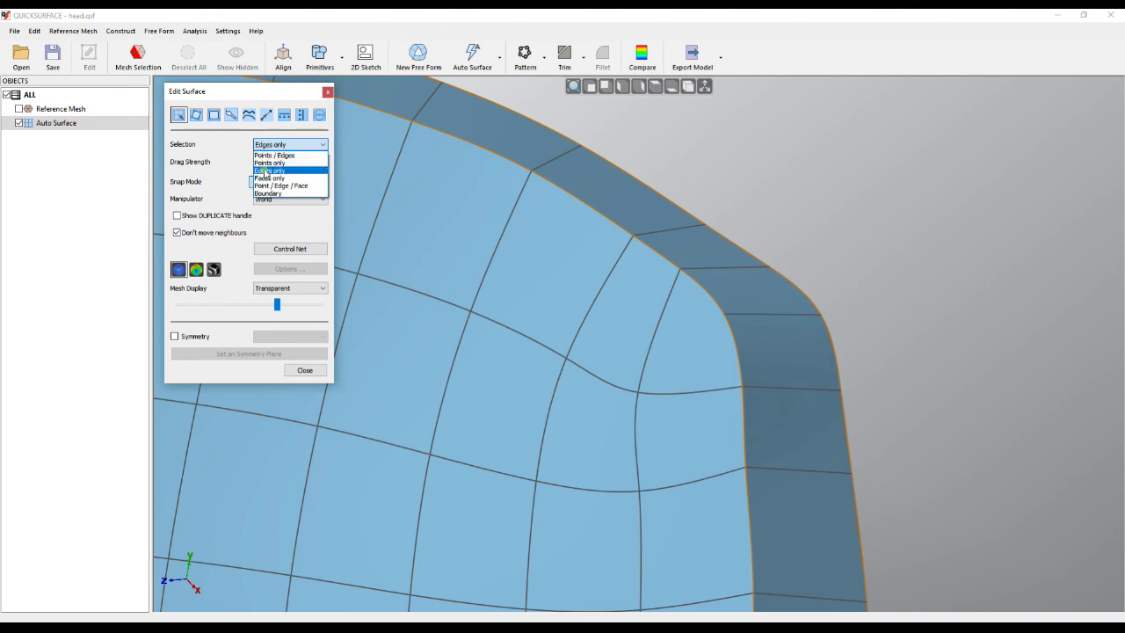
pyautogui.click(285, 155)
# Step: Crease the strip's curved corner edge, then close editing to produce a Solid Body
pyautogui.click(804, 314)
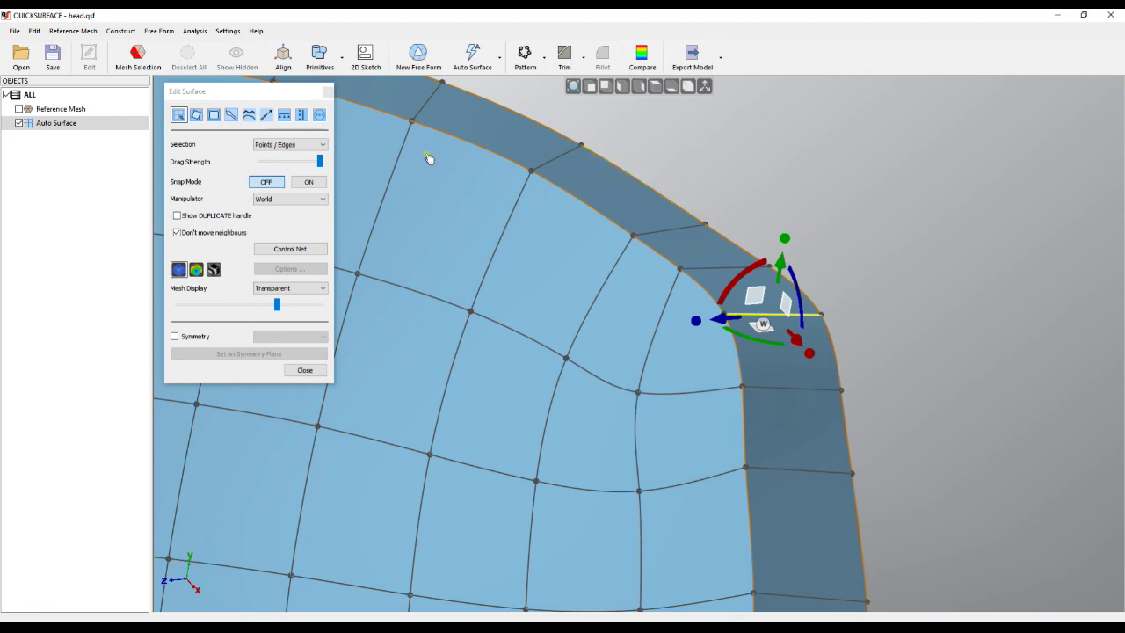
pyautogui.click(319, 115)
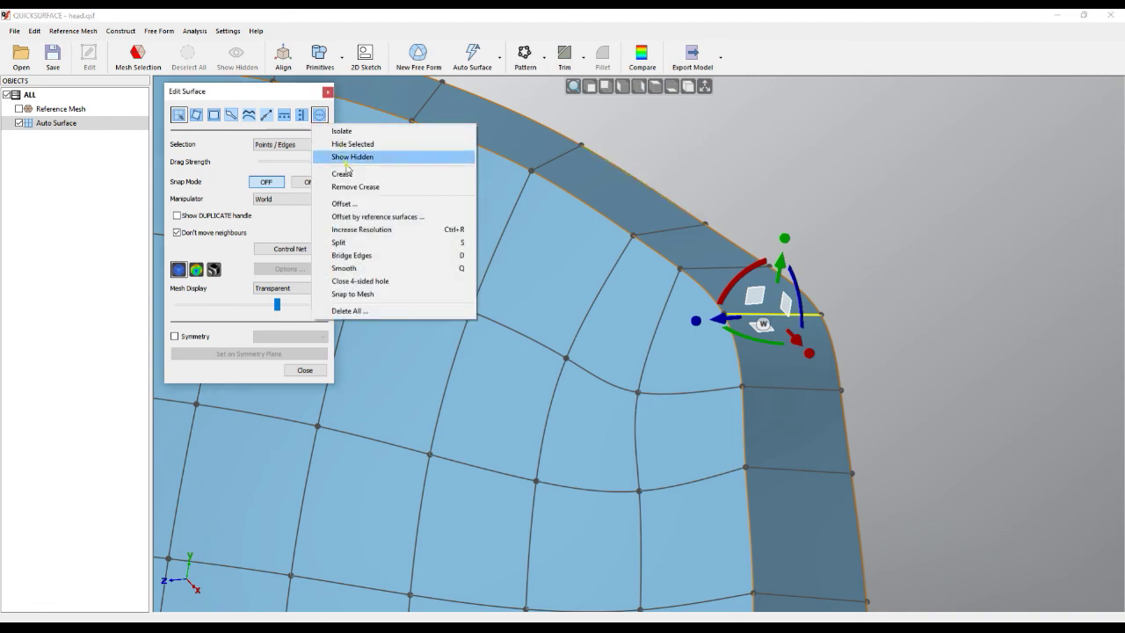
pyautogui.click(344, 177)
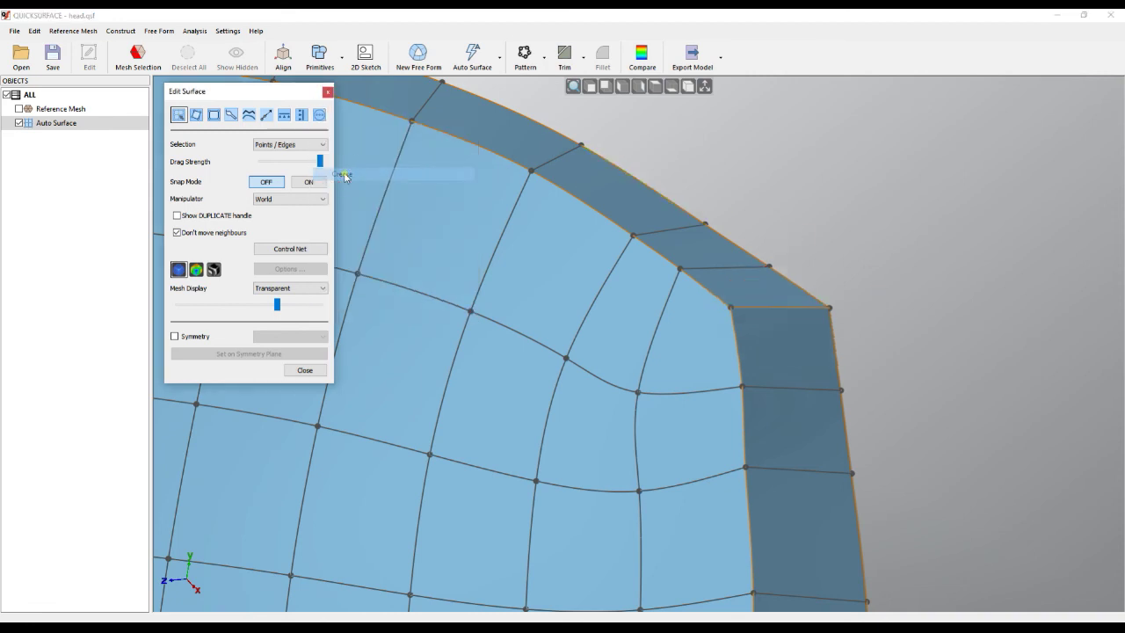
pyautogui.moveTo(773, 268); pyautogui.dragTo(848, 254, button='right')
pyautogui.scroll(-5, 847, 254)
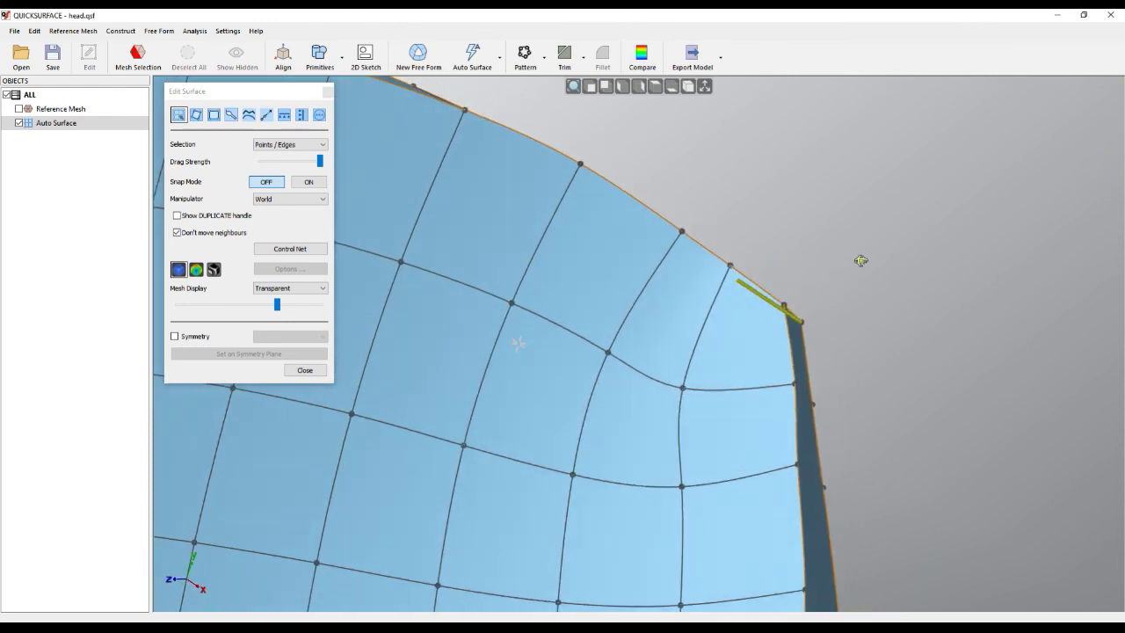
pyautogui.moveTo(874, 244); pyautogui.dragTo(835, 341, button='right')
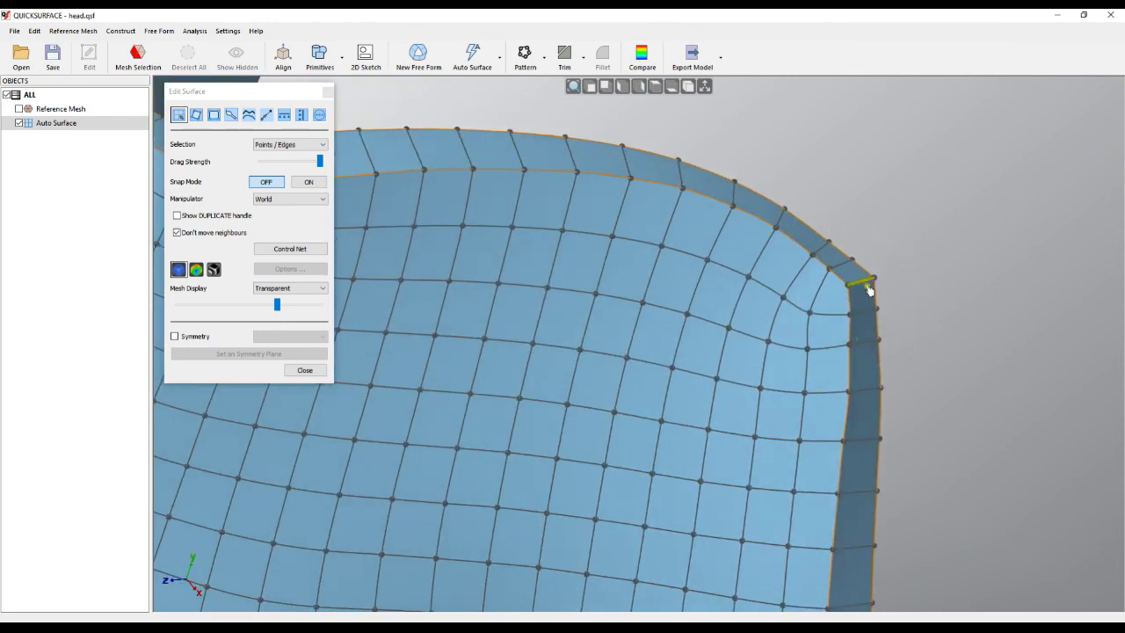
pyautogui.scroll(-6, 909, 256)
pyautogui.moveTo(909, 256); pyautogui.dragTo(966, 188, button='right')
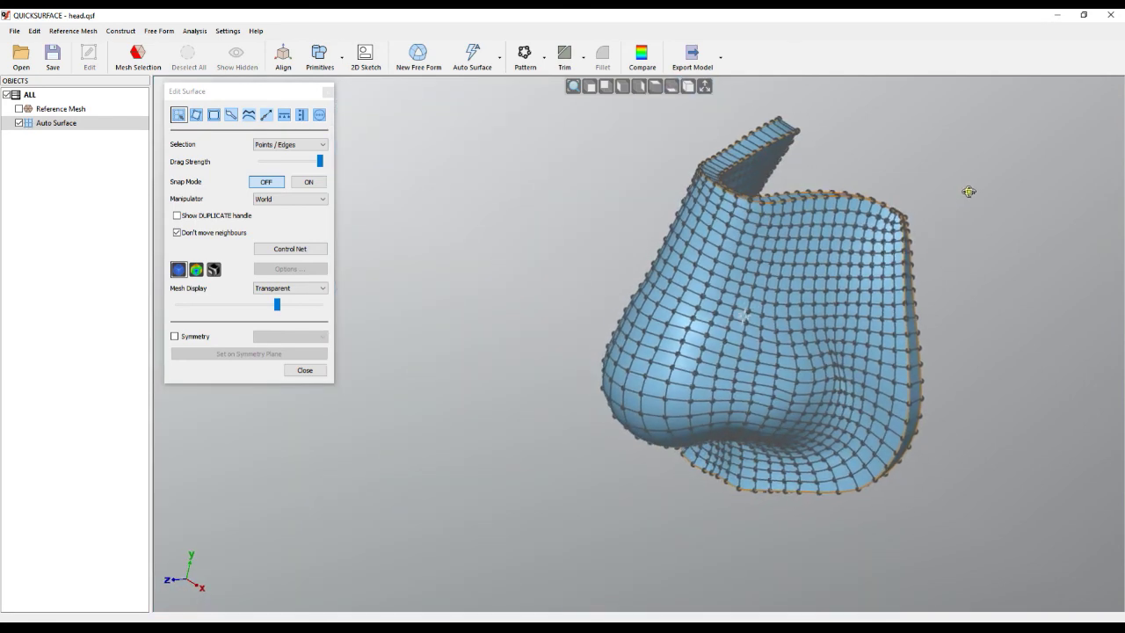
pyautogui.click(304, 370)
pyautogui.moveTo(776, 321); pyautogui.dragTo(753, 256, button='right')
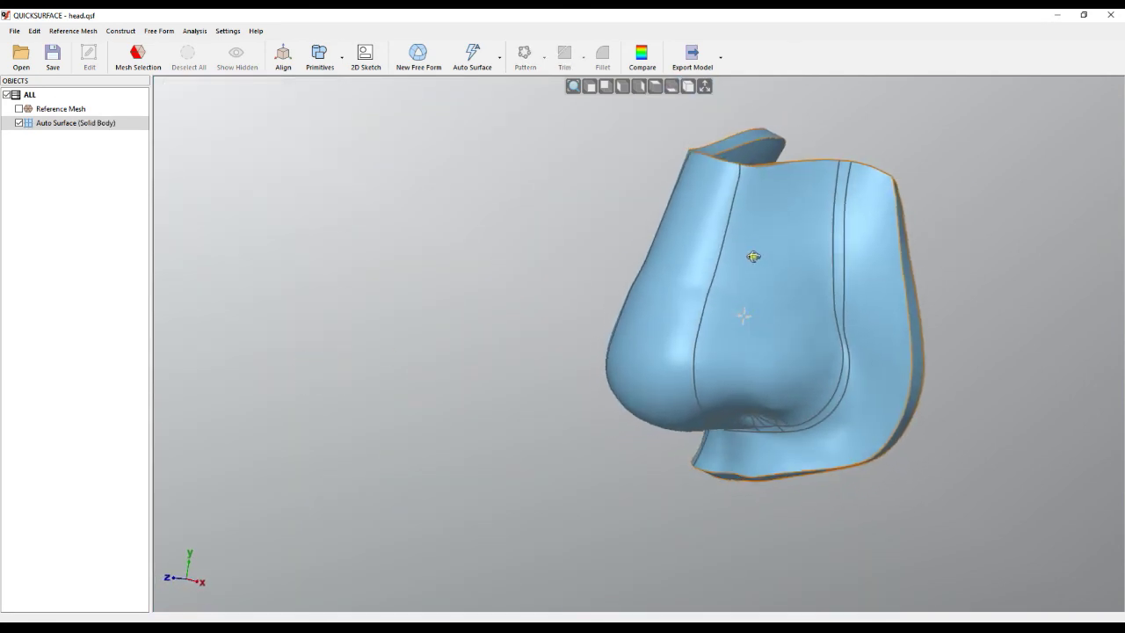
pyautogui.click(985, 255)
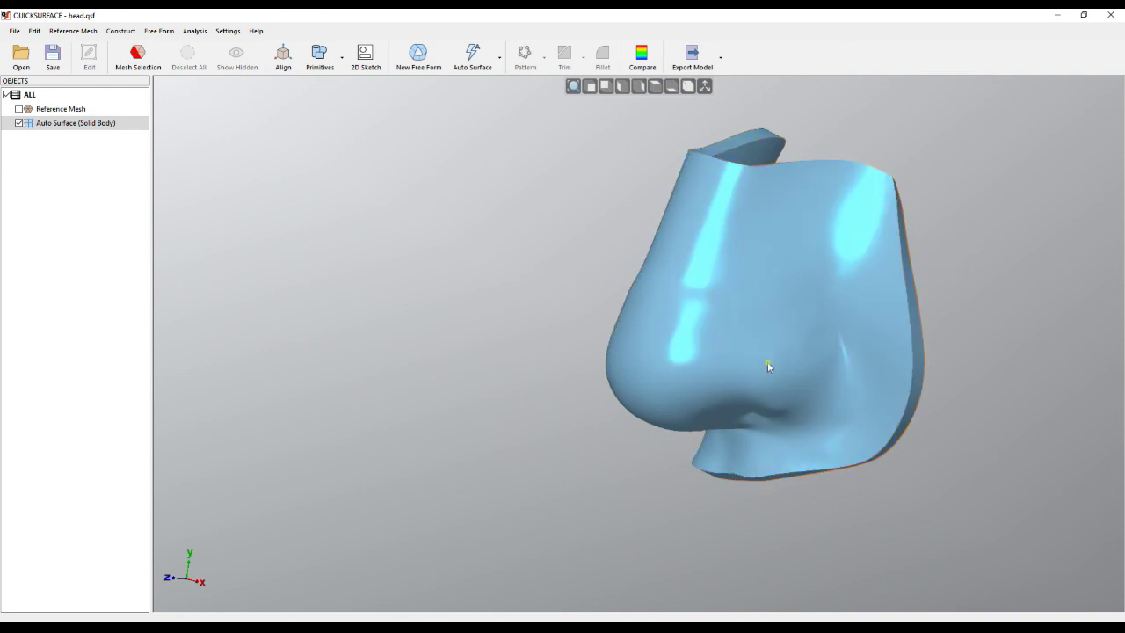
pyautogui.scroll(-3, 946, 302)
pyautogui.scroll(6, 932, 303)
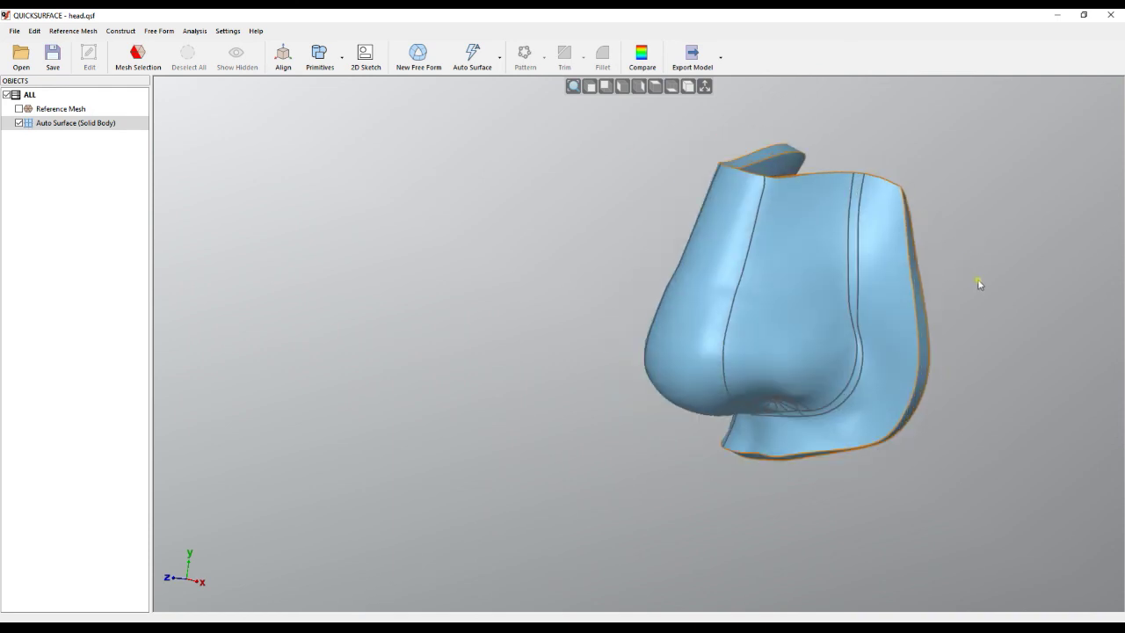
pyautogui.moveTo(922, 308); pyautogui.dragTo(682, 394, button='right')
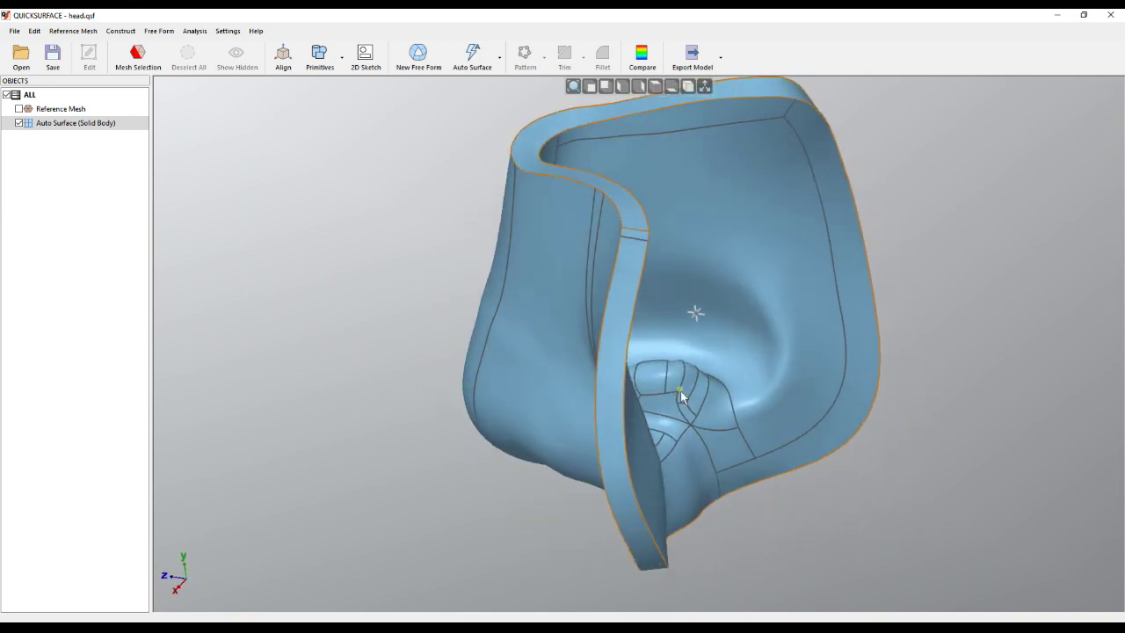
pyautogui.scroll(-2, 740, 383)
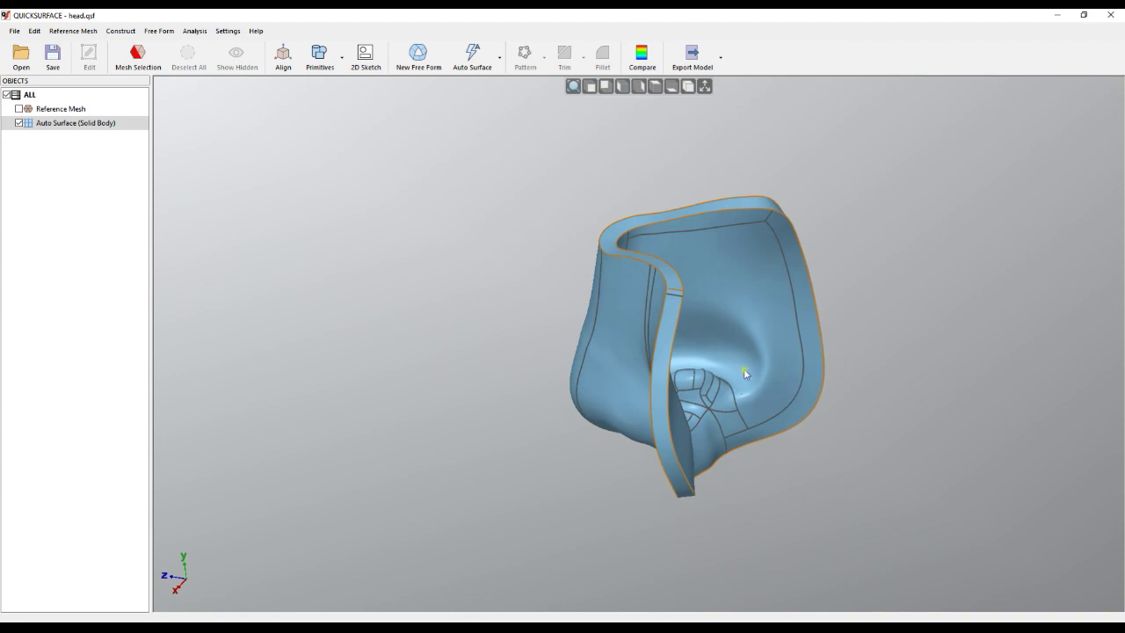